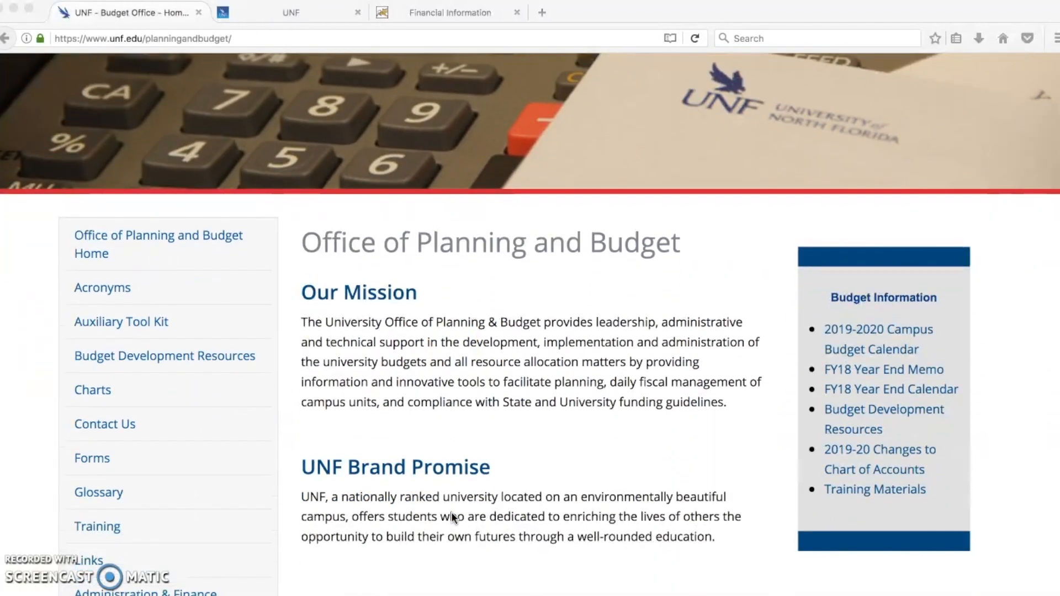
Open the 2019-20 Changes to Chart of Accounts page and open its Lookup spreadsheet in Excel
{"action": "scroll", "coordinate": [452, 516], "scroll_direction": "down", "scroll_amount": 2}
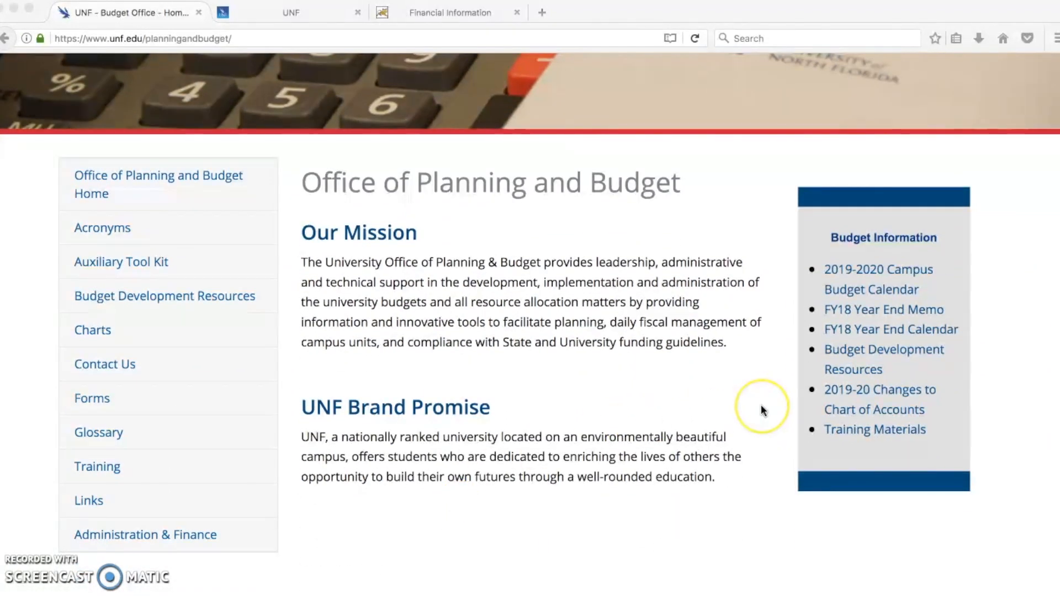
{"action": "scroll", "coordinate": [763, 410], "scroll_direction": "up", "scroll_amount": 2}
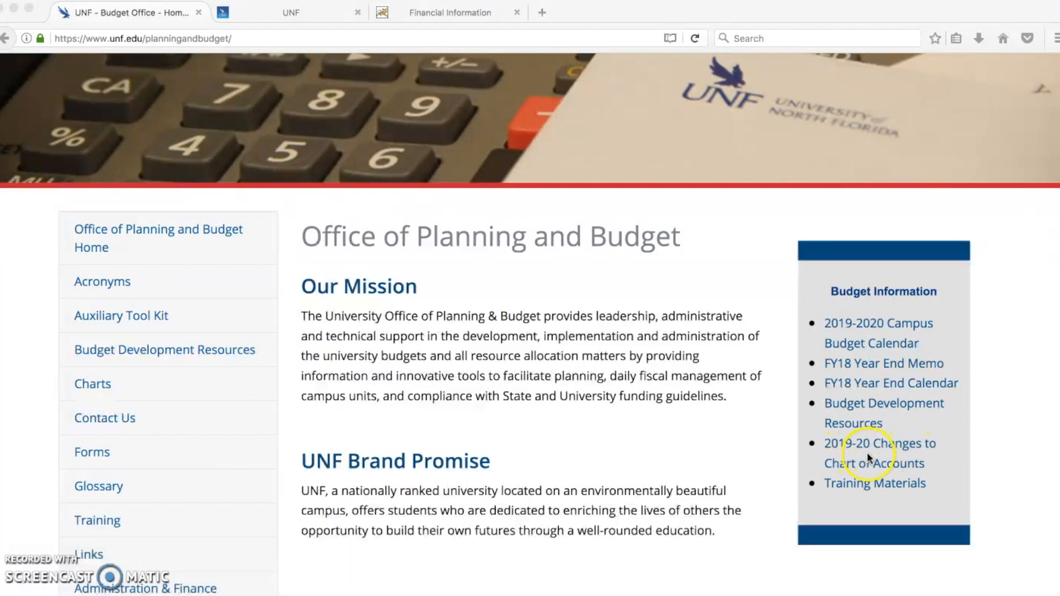
{"action": "left_click", "coordinate": [884, 447]}
{"action": "left_click", "coordinate": [885, 448]}
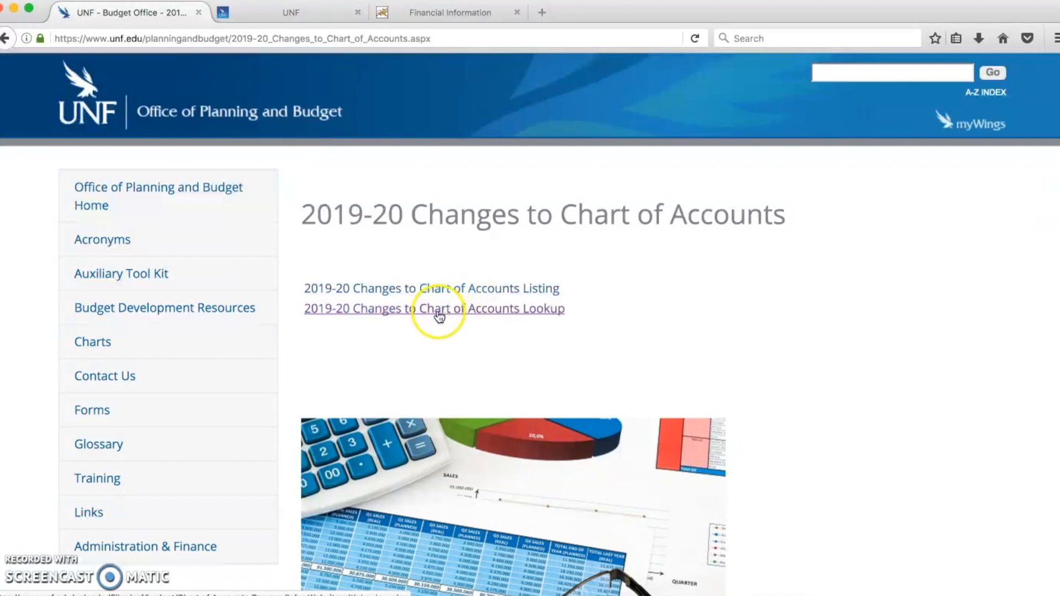
{"action": "left_click", "coordinate": [485, 316]}
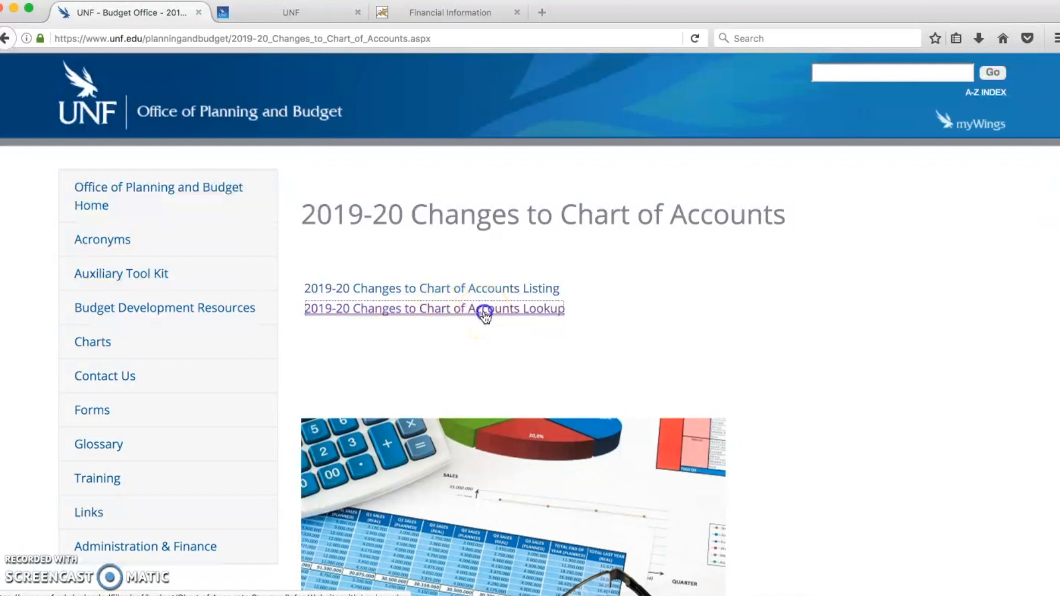
{"action": "left_click", "coordinate": [579, 368]}
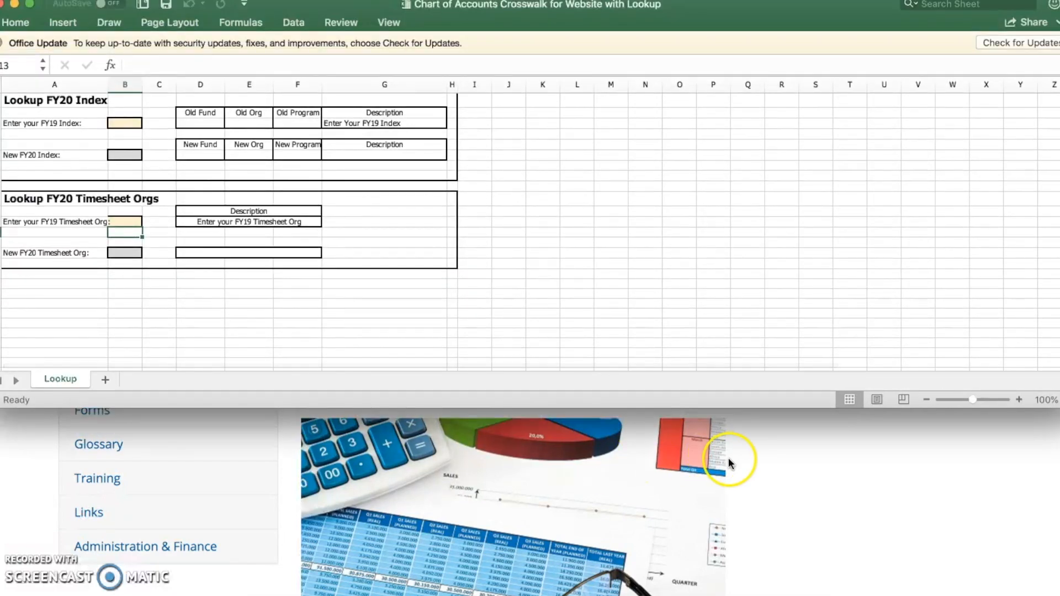
Look up the new FY20 index by entering 100300 as the FY19 index
{"action": "left_click", "coordinate": [130, 123]}
{"action": "type", "text": "100300"}
{"action": "key", "text": "Tab"}
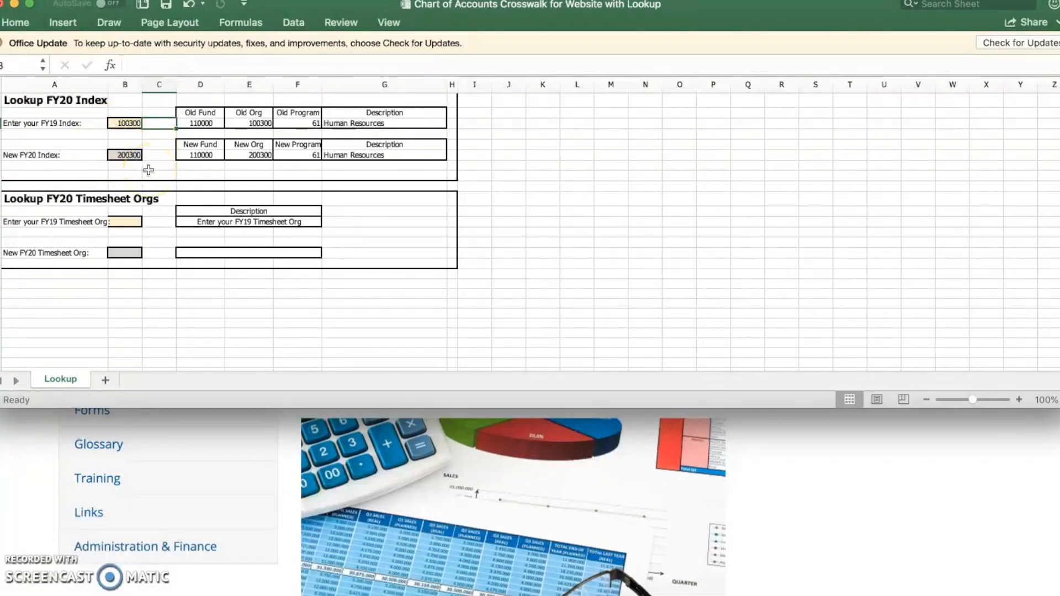
Switch back to the browser and open Budget Development in Banner Finance Self-Service from myWings
{"action": "left_click", "coordinate": [755, 460]}
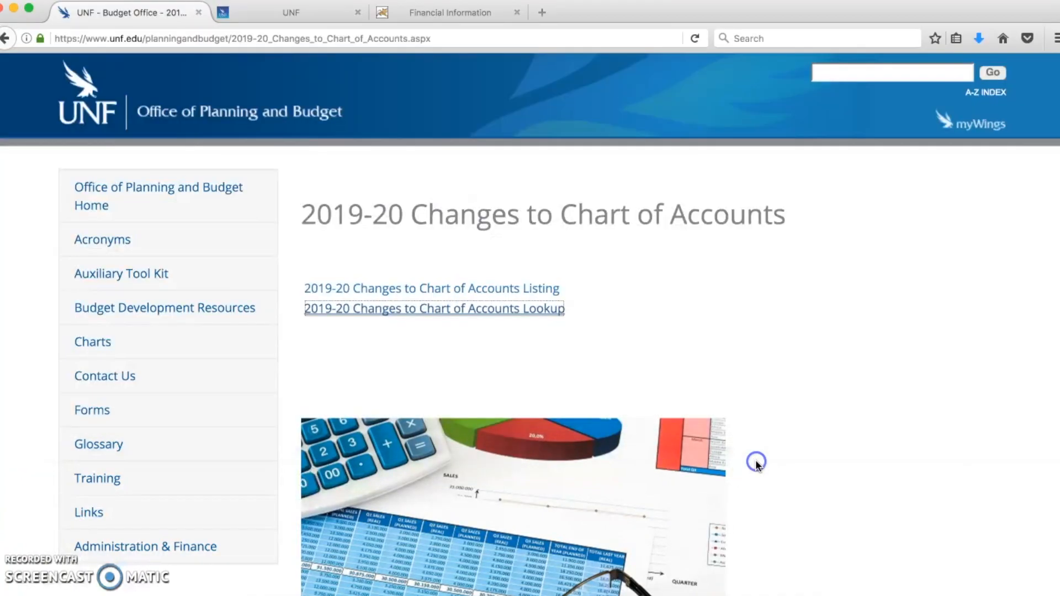
{"action": "left_click", "coordinate": [287, 14]}
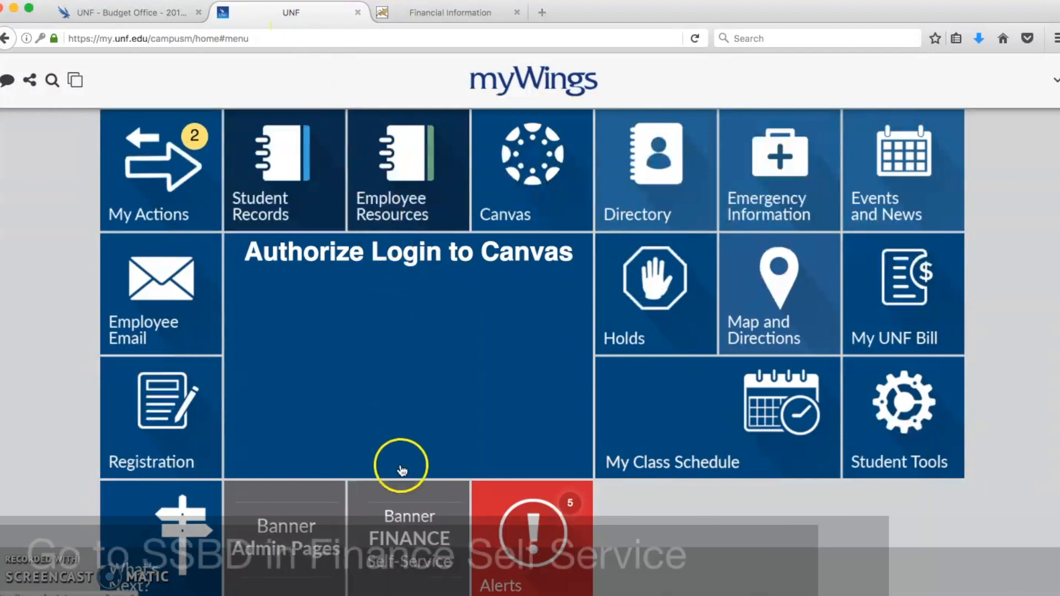
{"action": "left_click", "coordinate": [388, 537]}
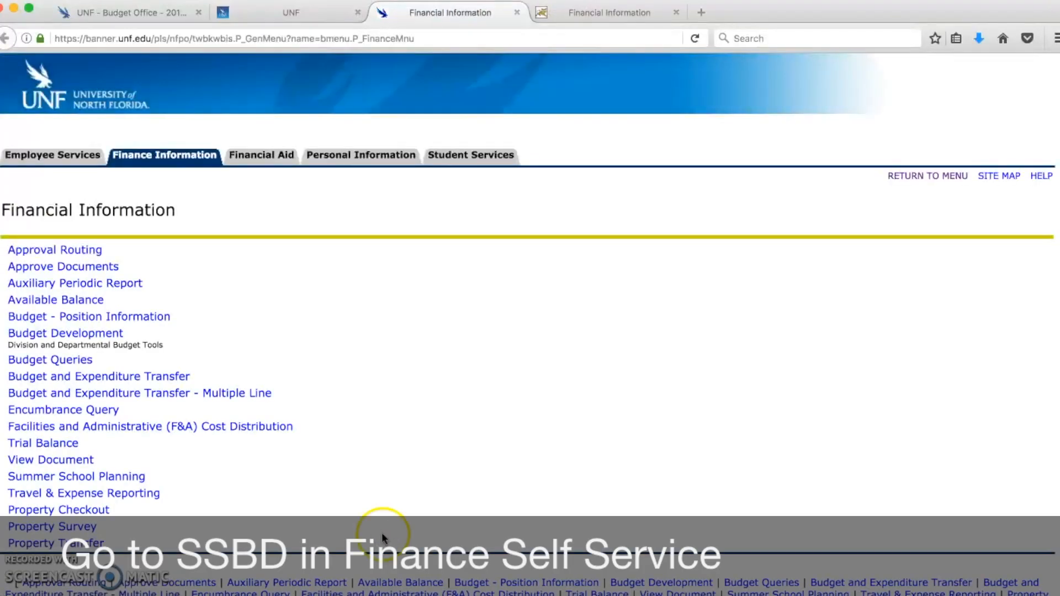
{"action": "left_click", "coordinate": [106, 334]}
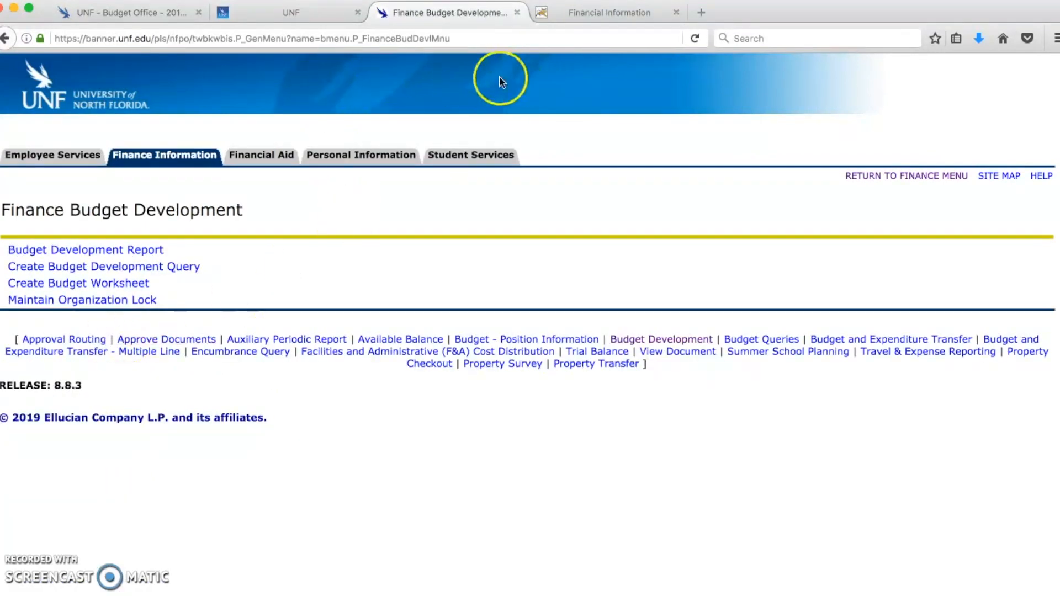
Open the Budget Development Report form in the Banner Self Service test environment
{"action": "left_click", "coordinate": [603, 12]}
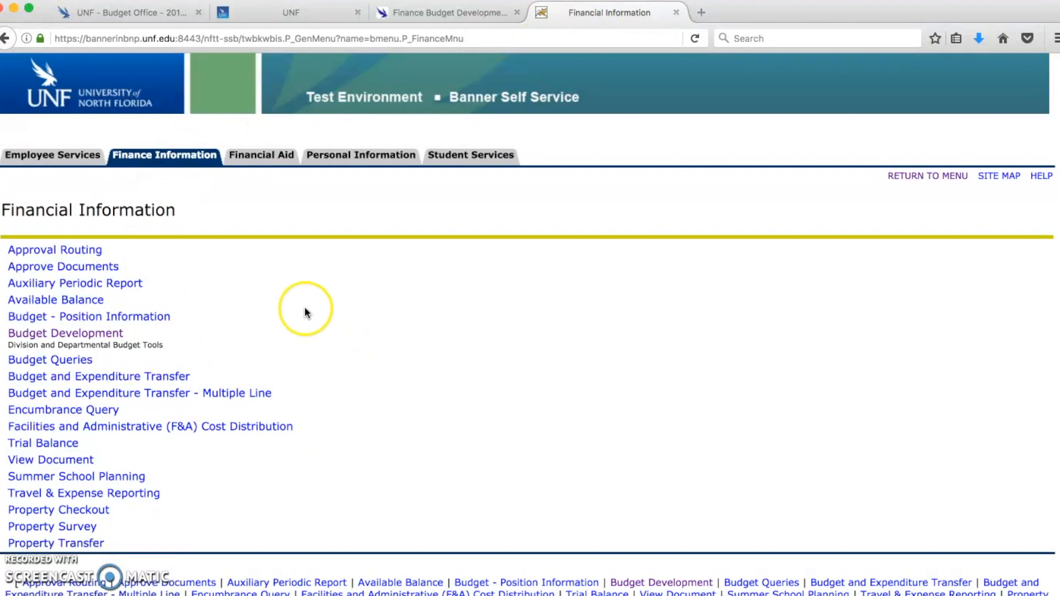
{"action": "left_click", "coordinate": [100, 334]}
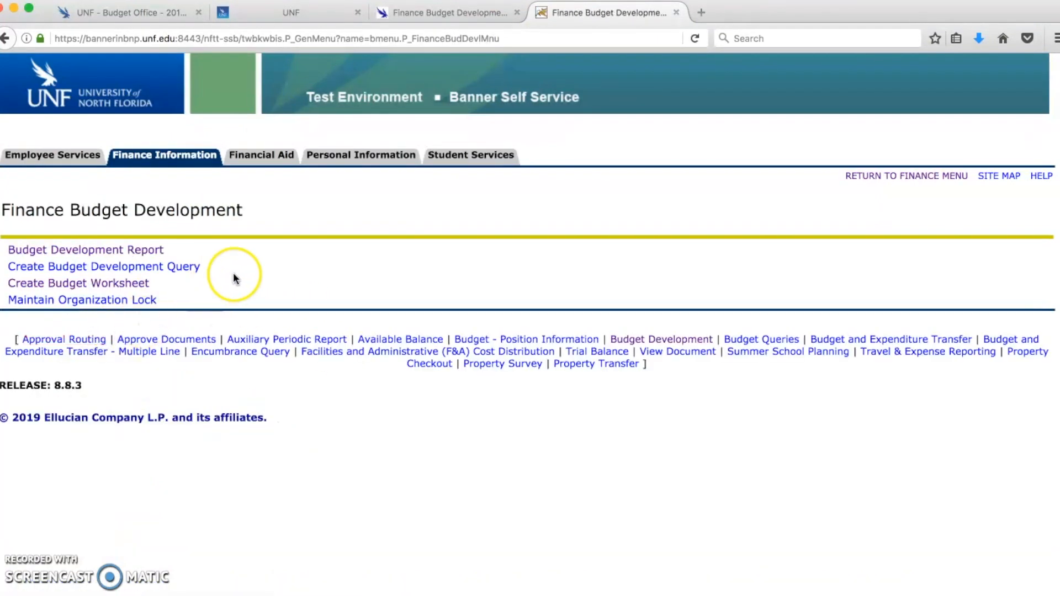
{"action": "left_click", "coordinate": [92, 255]}
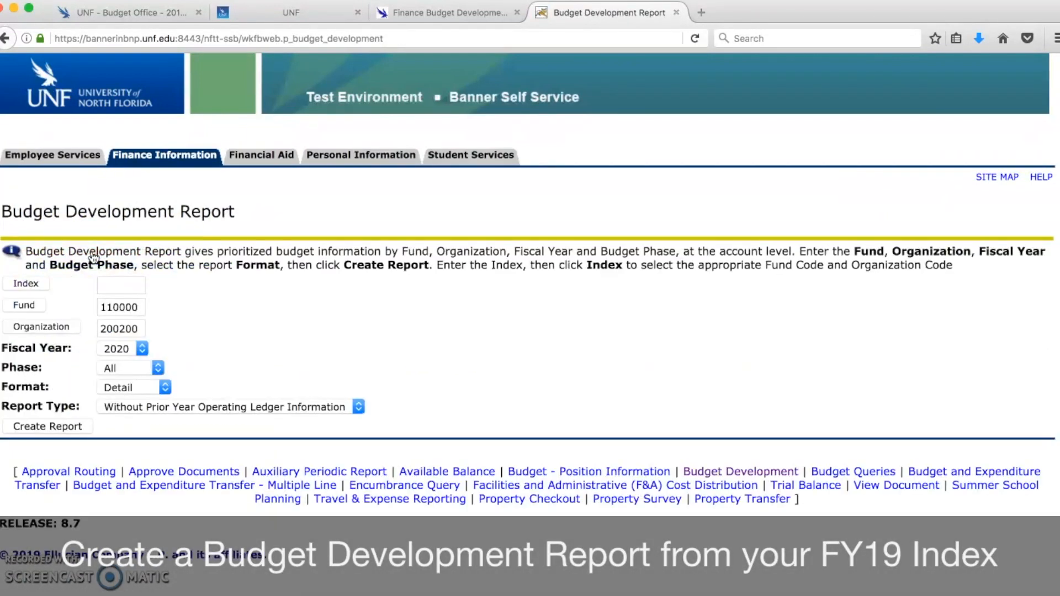
Enter 100300 as the index and fill in the matching fund and organization codes from it
{"action": "left_click", "coordinate": [121, 284]}
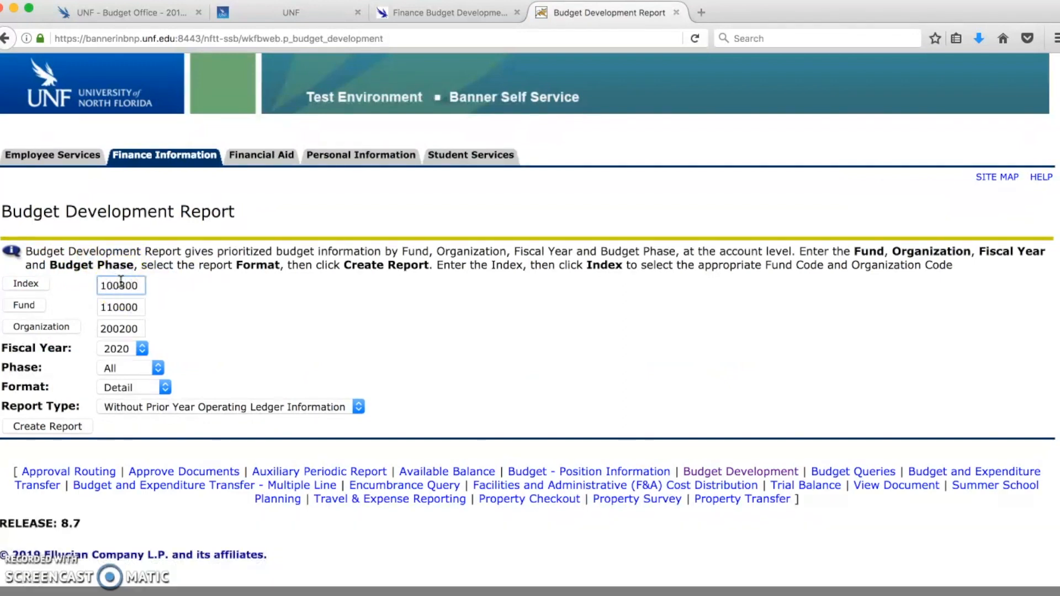
{"action": "left_click", "coordinate": [122, 287]}
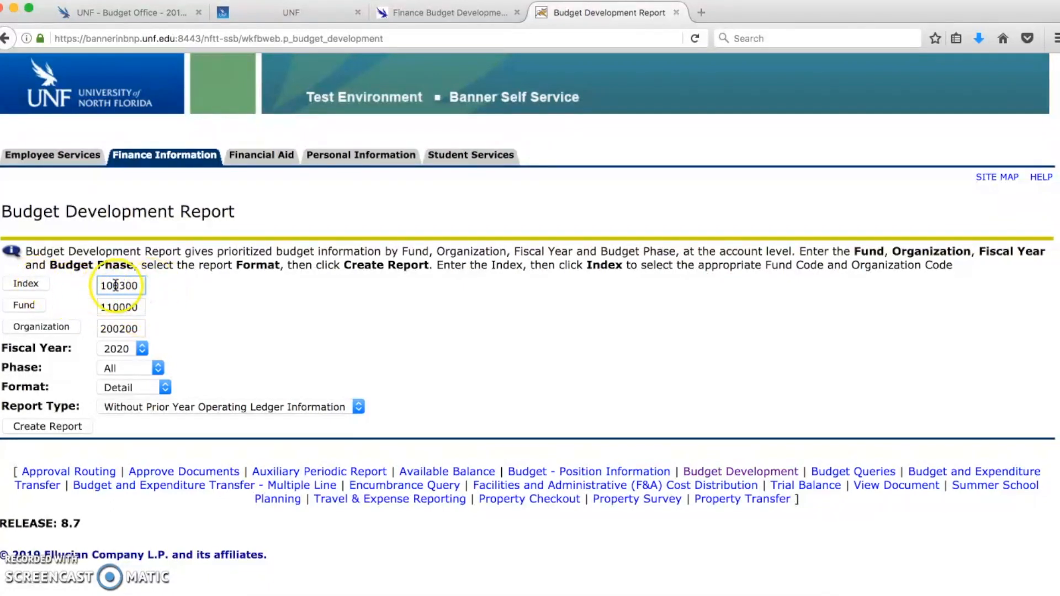
{"action": "left_click", "coordinate": [34, 282]}
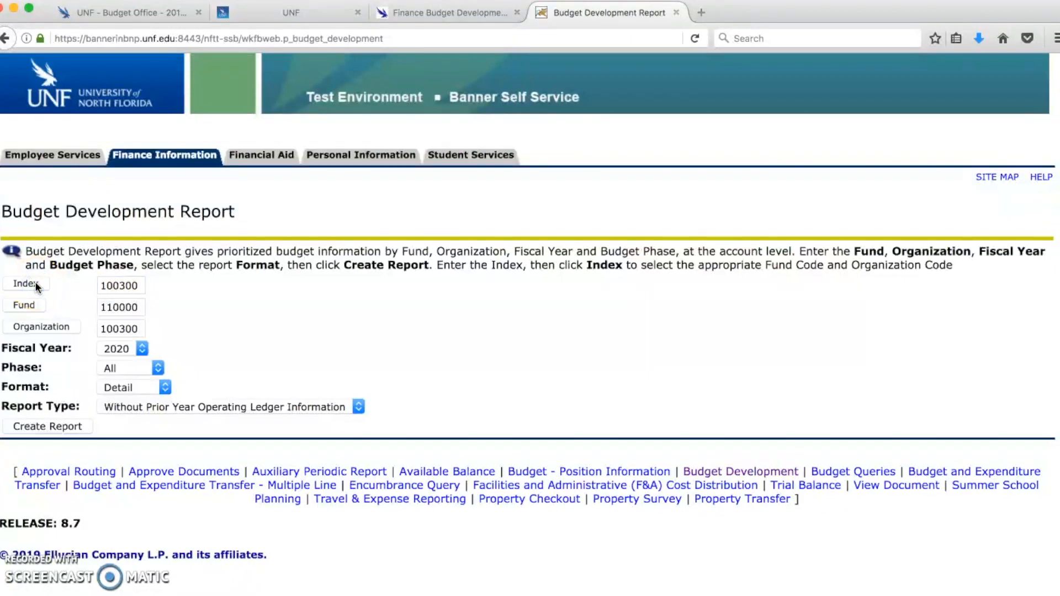
Set the report's fiscal year to 2020 and its phase to BASE
{"action": "left_click", "coordinate": [121, 349]}
{"action": "left_click", "coordinate": [125, 412]}
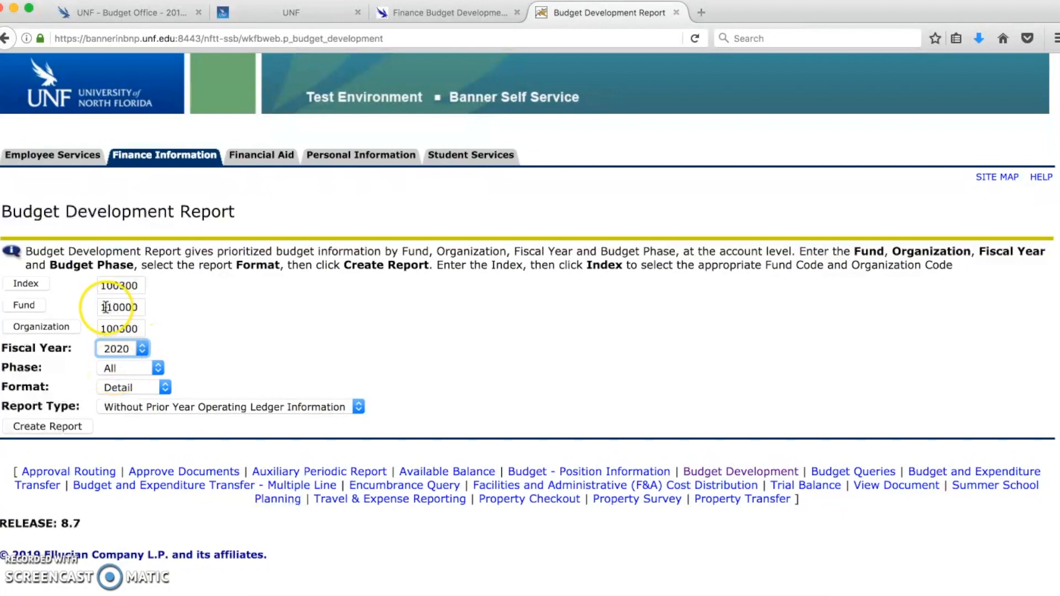
{"action": "left_click", "coordinate": [113, 365]}
{"action": "left_click", "coordinate": [121, 432]}
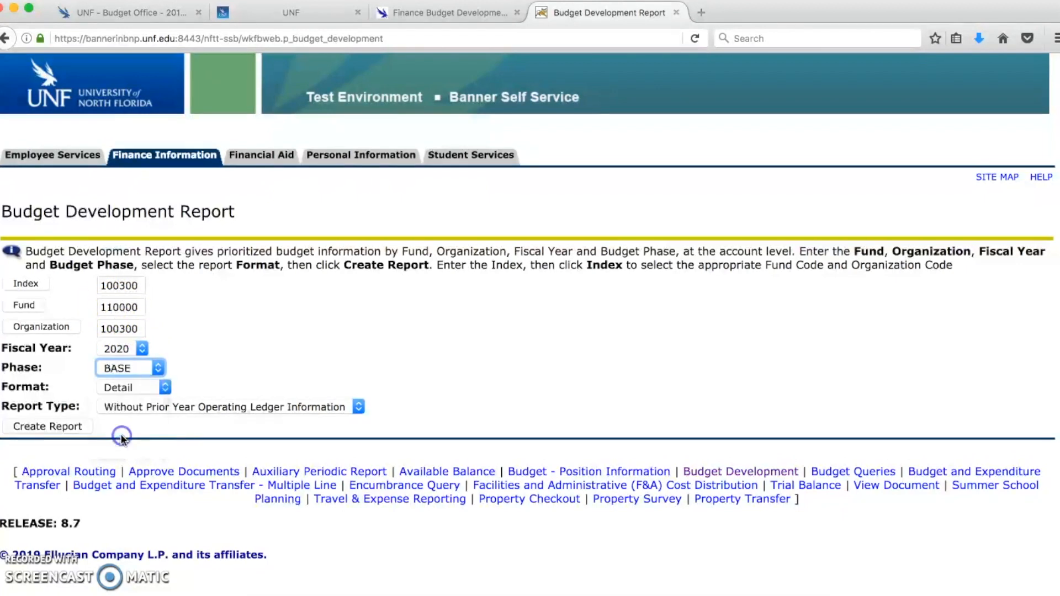
{"action": "left_click", "coordinate": [123, 366]}
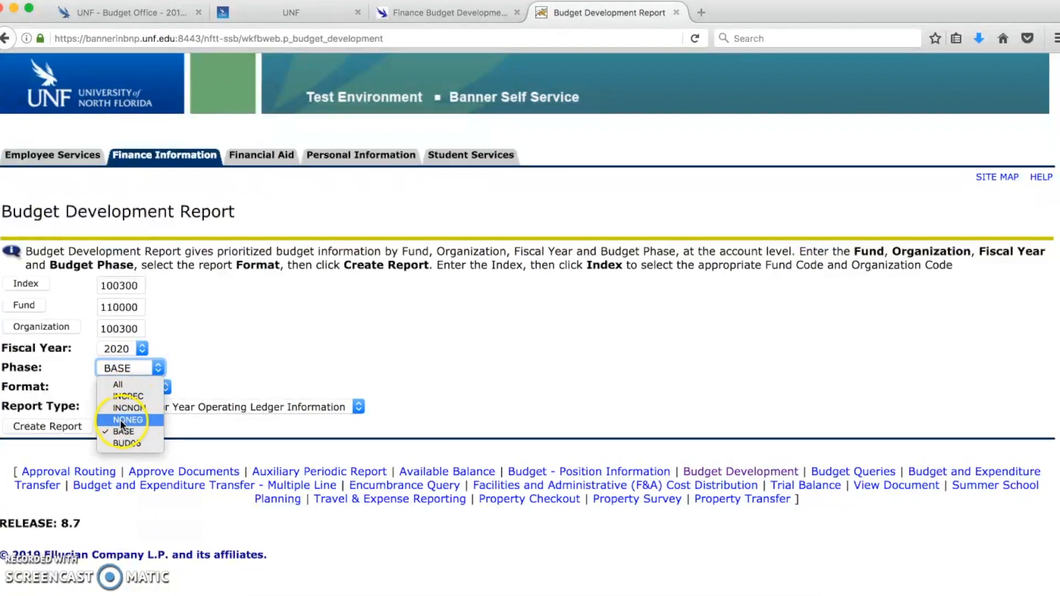
{"action": "left_click", "coordinate": [189, 367]}
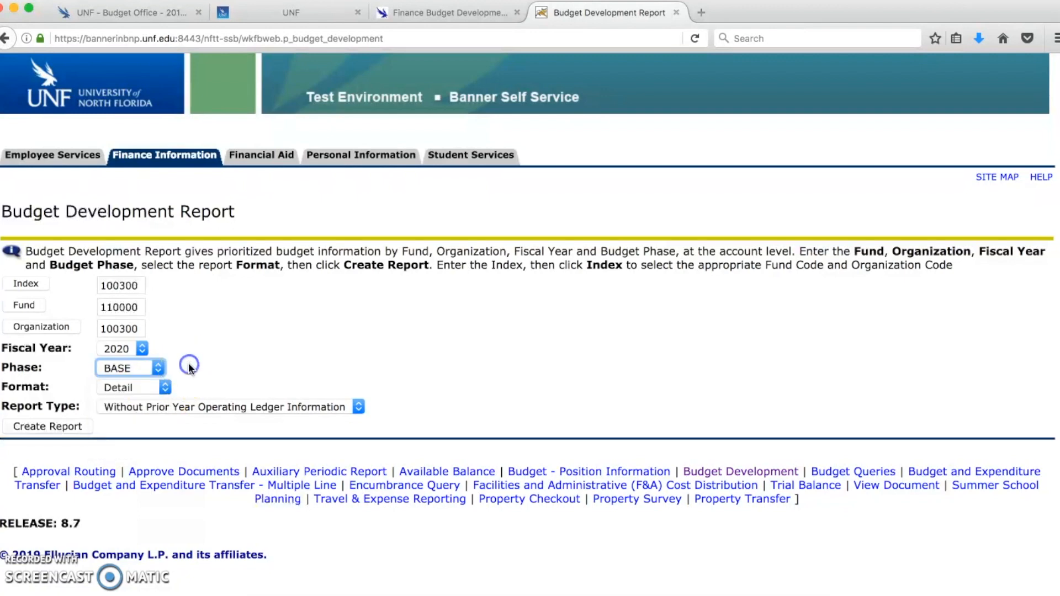
Create the report in Detail format with the report type With Prior Year Operating Ledger Information
{"action": "left_click", "coordinate": [131, 390]}
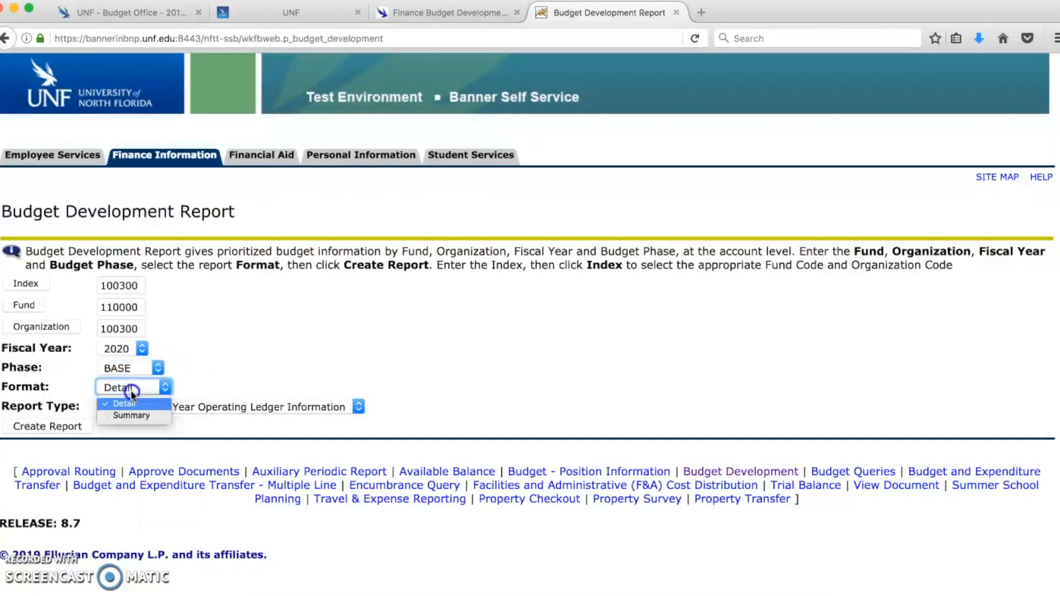
{"action": "left_click", "coordinate": [126, 404]}
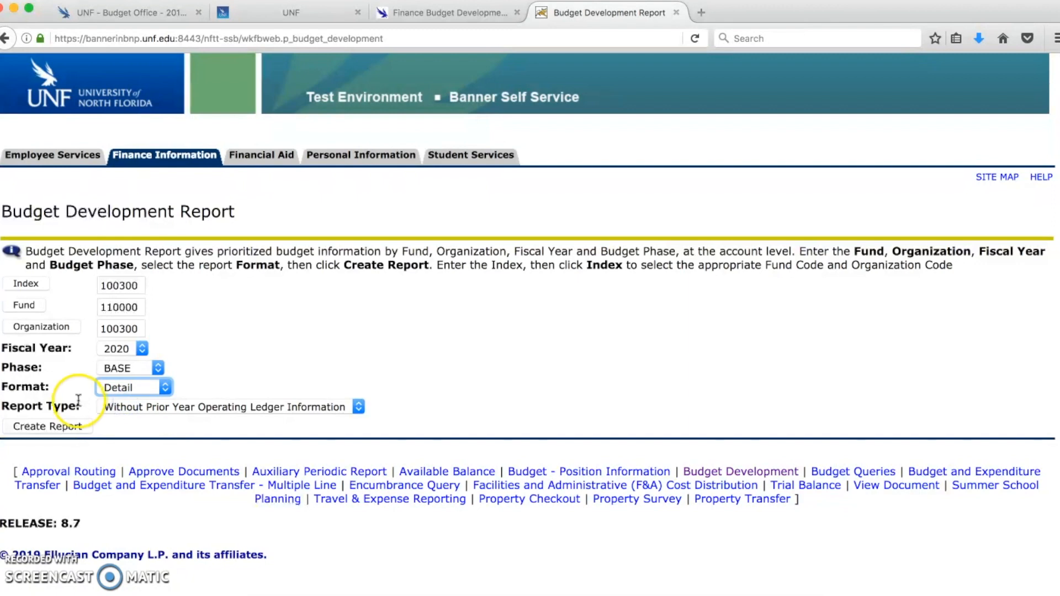
{"action": "left_click", "coordinate": [114, 411]}
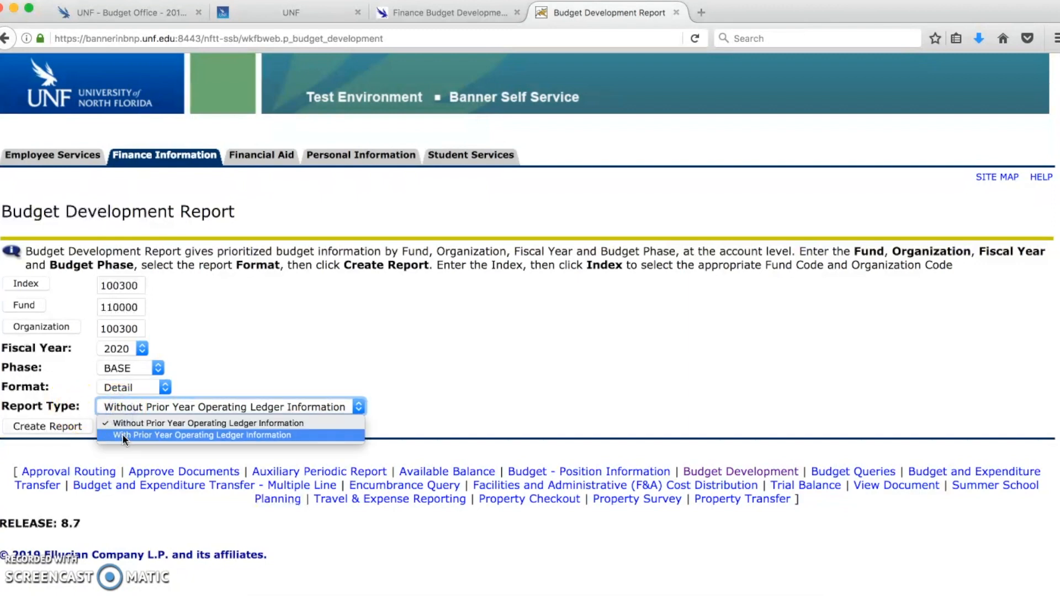
{"action": "left_click", "coordinate": [123, 436]}
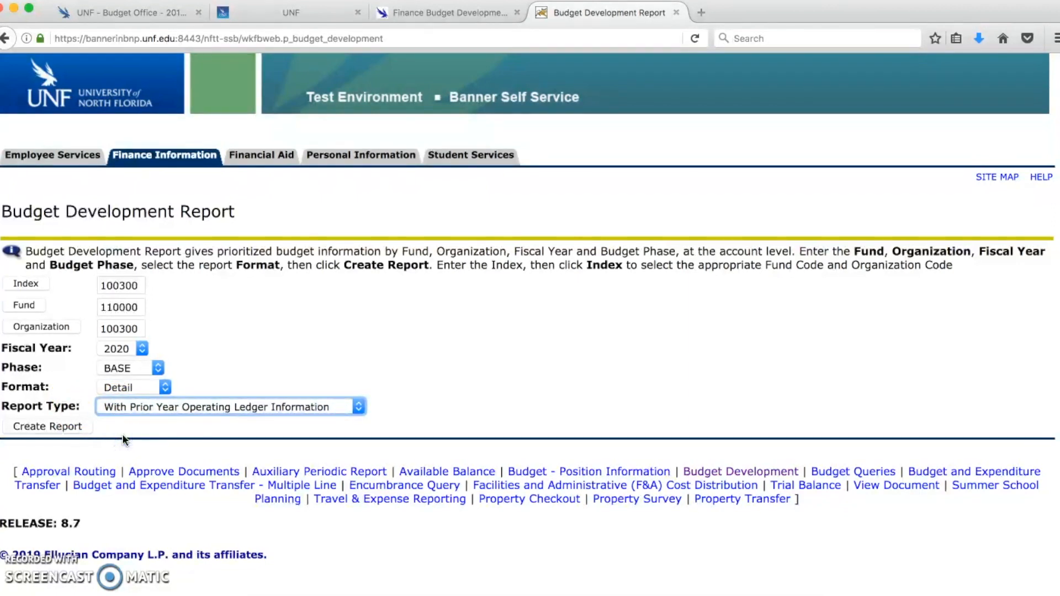
{"action": "left_click", "coordinate": [67, 427]}
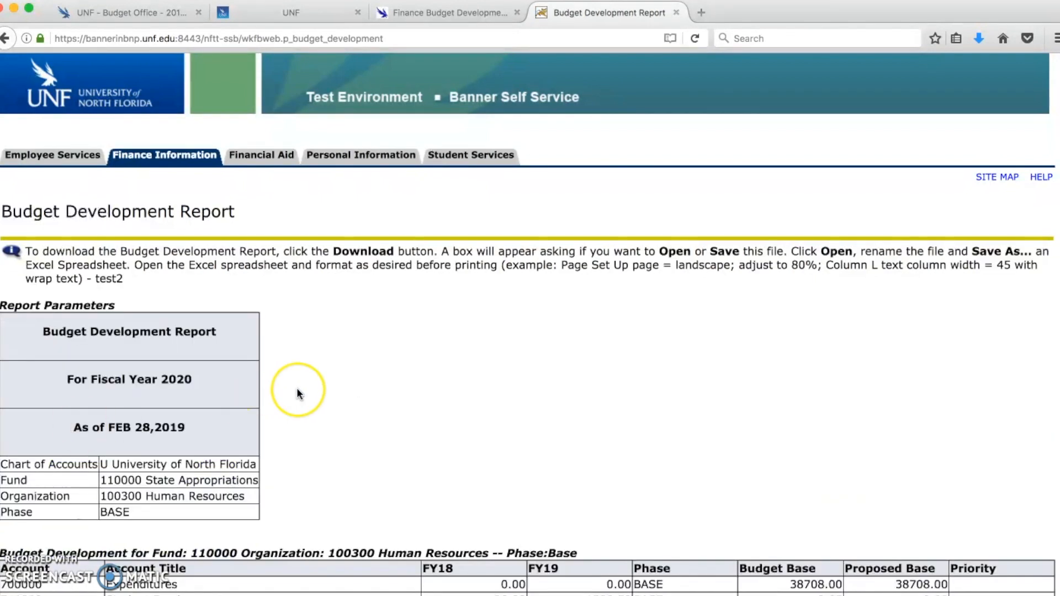
Review the report's account lines, justification texts, FY18 and FY19 amounts, budget base and totals
{"action": "scroll", "coordinate": [297, 392], "scroll_direction": "down", "scroll_amount": 5}
{"action": "scroll", "coordinate": [296, 388], "scroll_direction": "down", "scroll_amount": 3}
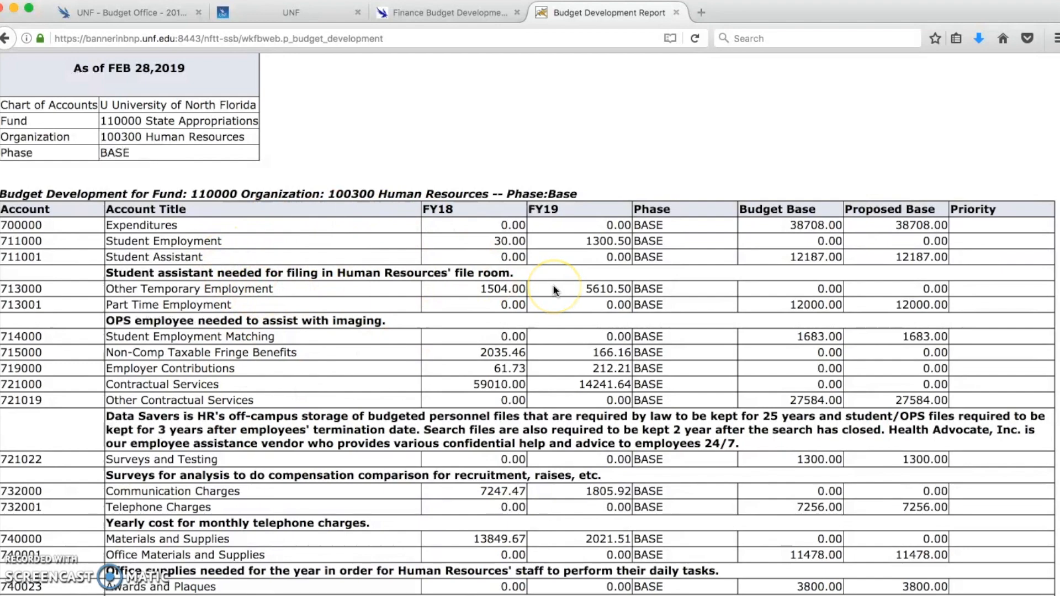
{"action": "scroll", "coordinate": [555, 289], "scroll_direction": "down", "scroll_amount": 1}
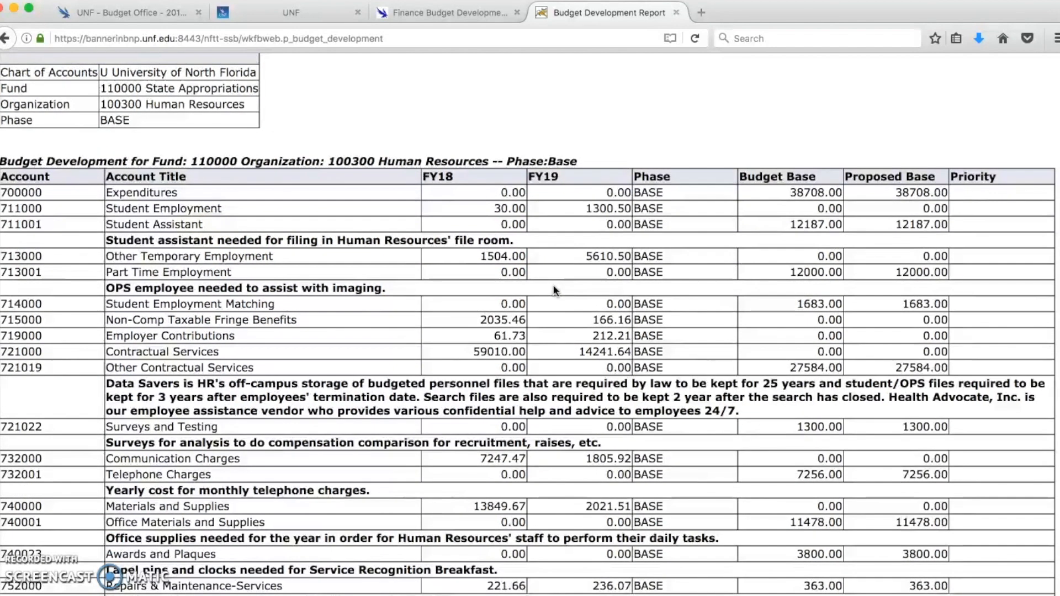
{"action": "scroll", "coordinate": [554, 289], "scroll_direction": "down", "scroll_amount": 1}
{"action": "scroll", "coordinate": [554, 289], "scroll_direction": "down", "scroll_amount": 1}
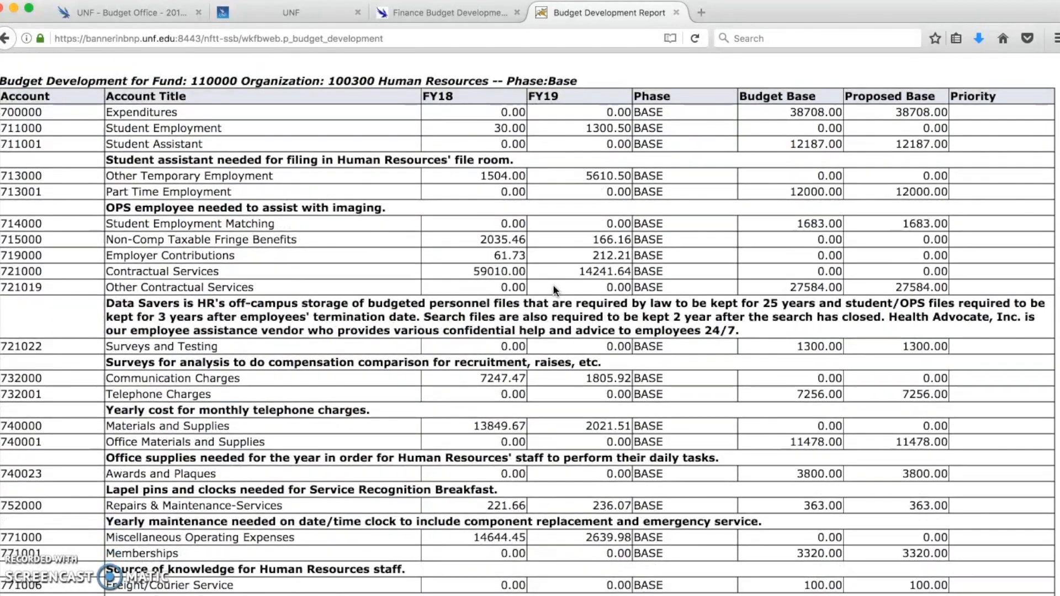
{"action": "scroll", "coordinate": [554, 288], "scroll_direction": "down", "scroll_amount": 3}
{"action": "scroll", "coordinate": [554, 288], "scroll_direction": "down", "scroll_amount": 9}
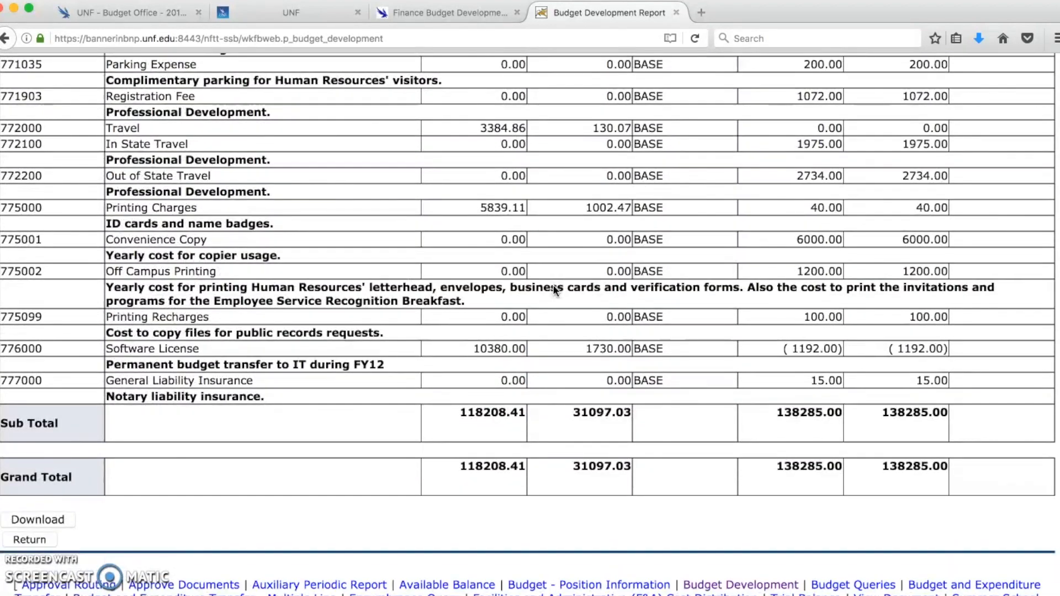
Download the budget development report as wkfbweb.csv and open it as a spreadsheet in Excel
{"action": "left_click", "coordinate": [70, 491]}
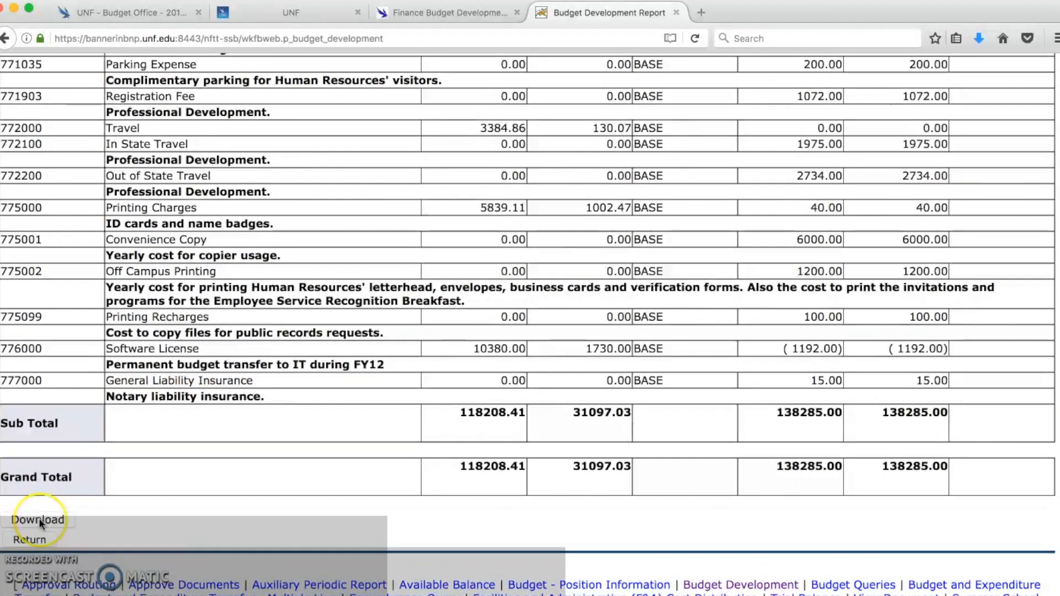
{"action": "left_click", "coordinate": [40, 521]}
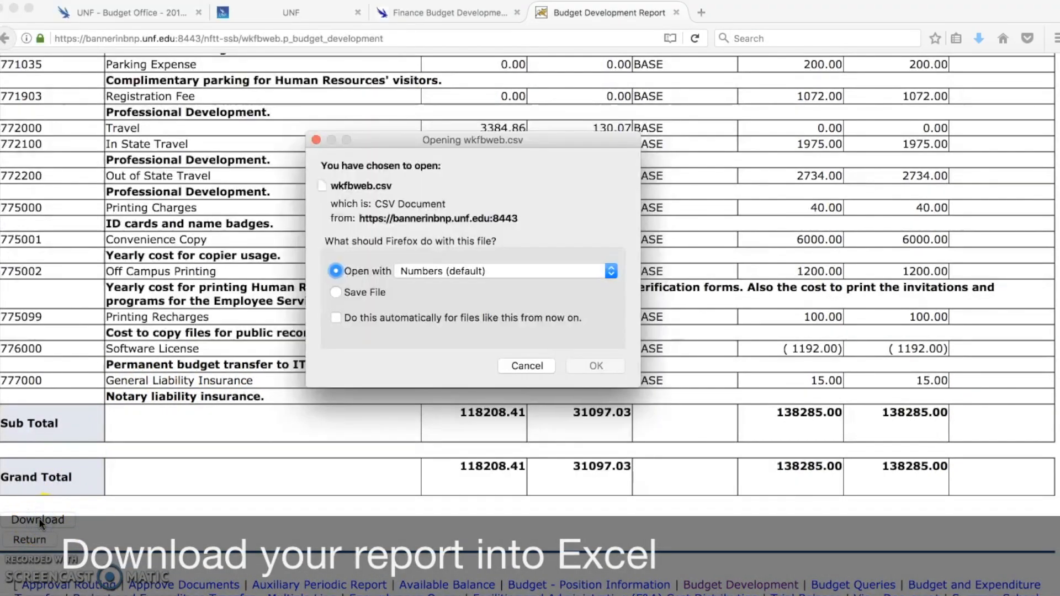
{"action": "left_click", "coordinate": [595, 365]}
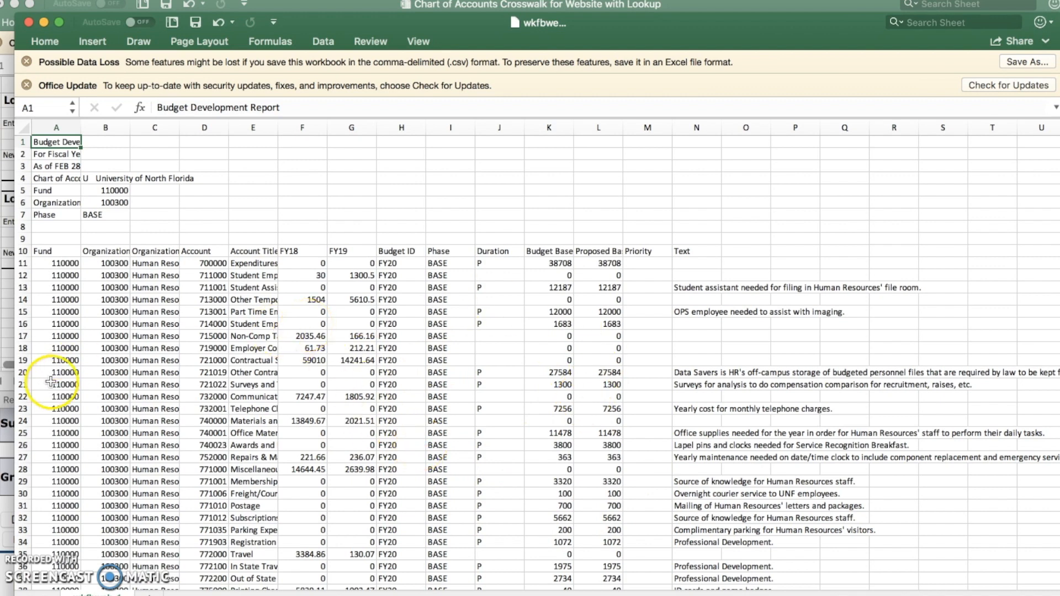
Switch back to the browser and return from the Budget Development Report to the Finance Budget Development page
{"action": "left_click", "coordinate": [3, 454]}
{"action": "scroll", "coordinate": [188, 412], "scroll_direction": "up", "scroll_amount": 3}
{"action": "scroll", "coordinate": [188, 412], "scroll_direction": "up", "scroll_amount": 20}
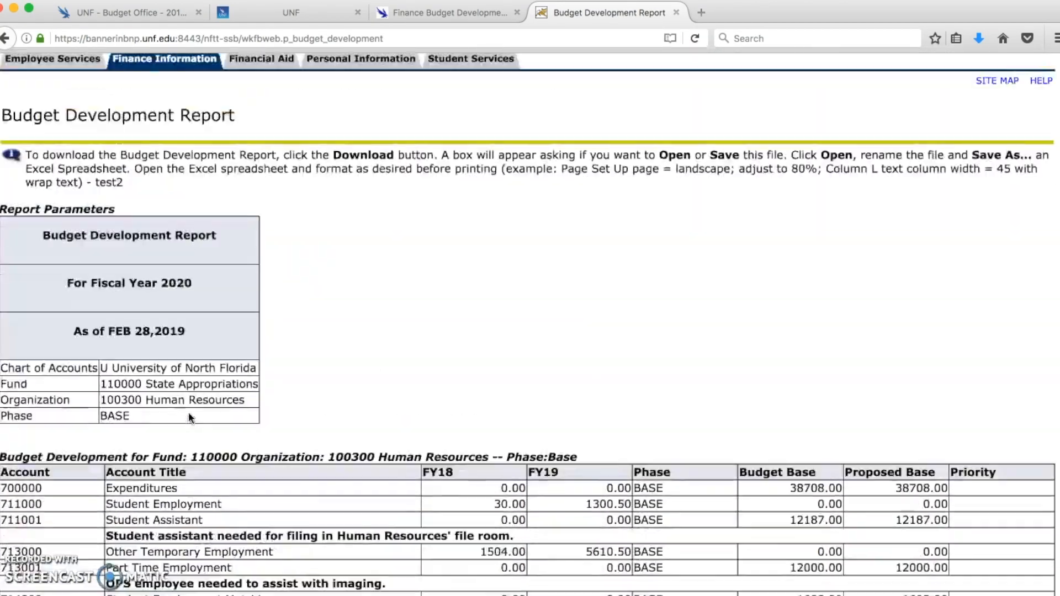
{"action": "scroll", "coordinate": [188, 412], "scroll_direction": "up", "scroll_amount": 3}
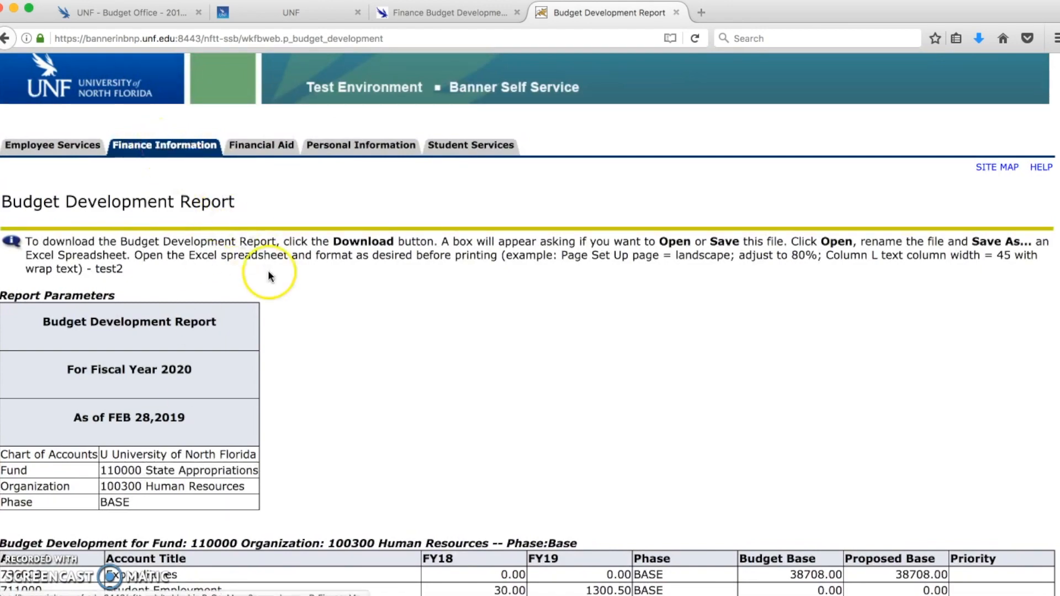
{"action": "scroll", "coordinate": [272, 272], "scroll_direction": "down", "scroll_amount": 20}
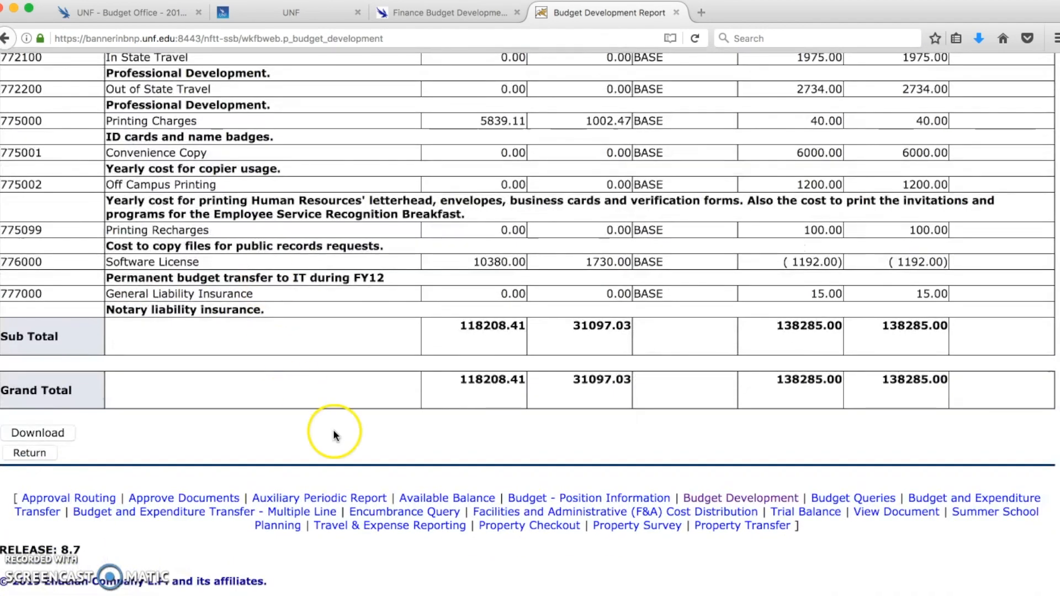
{"action": "left_click", "coordinate": [709, 501]}
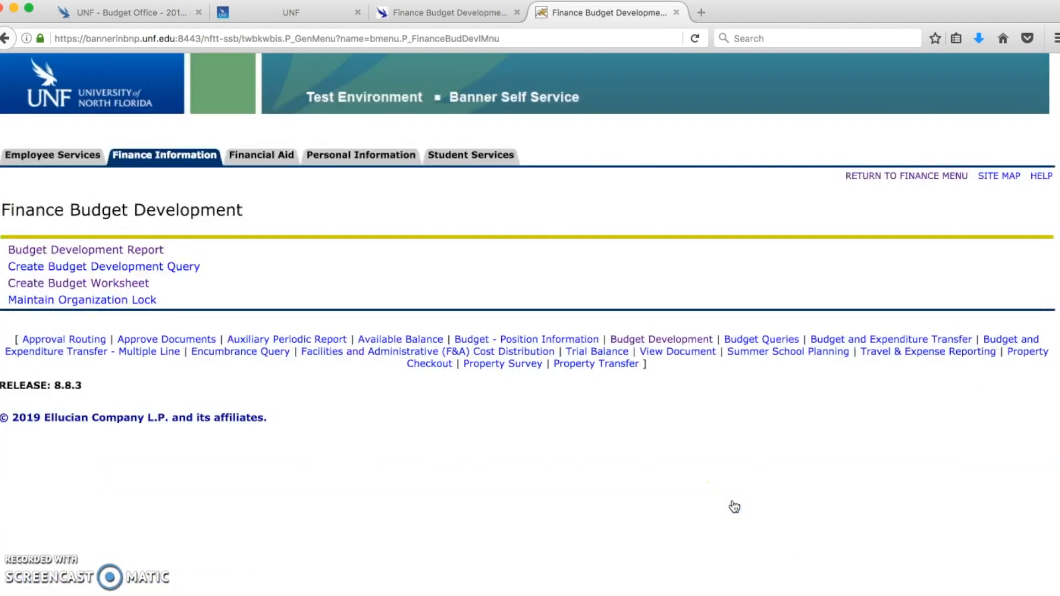
Create a new budget worksheet query showing the Adopted Budget and Permanent Budget Adjustments columns
{"action": "left_click", "coordinate": [94, 288]}
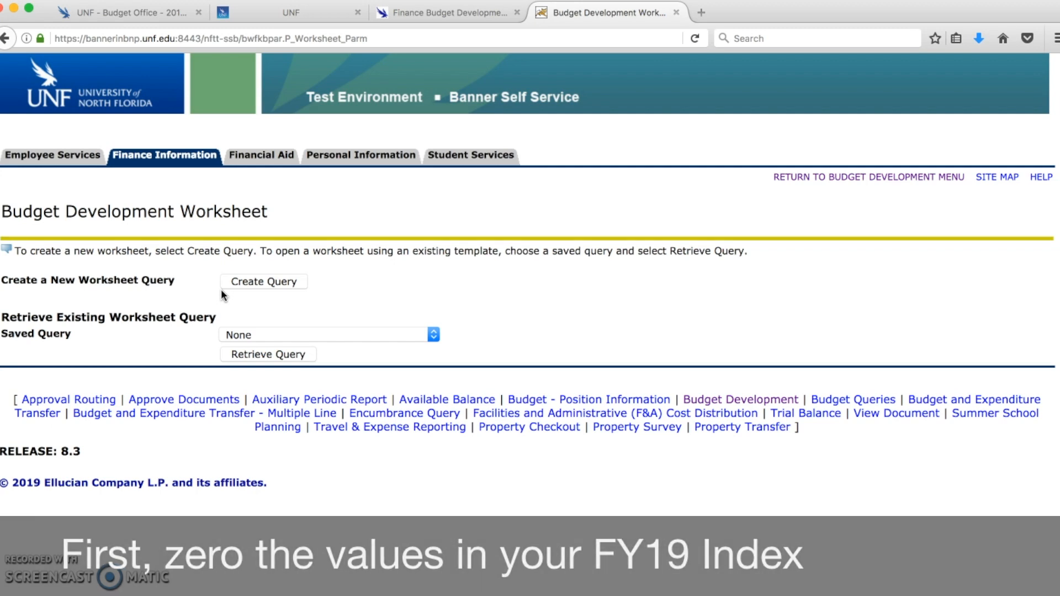
{"action": "left_click", "coordinate": [257, 284]}
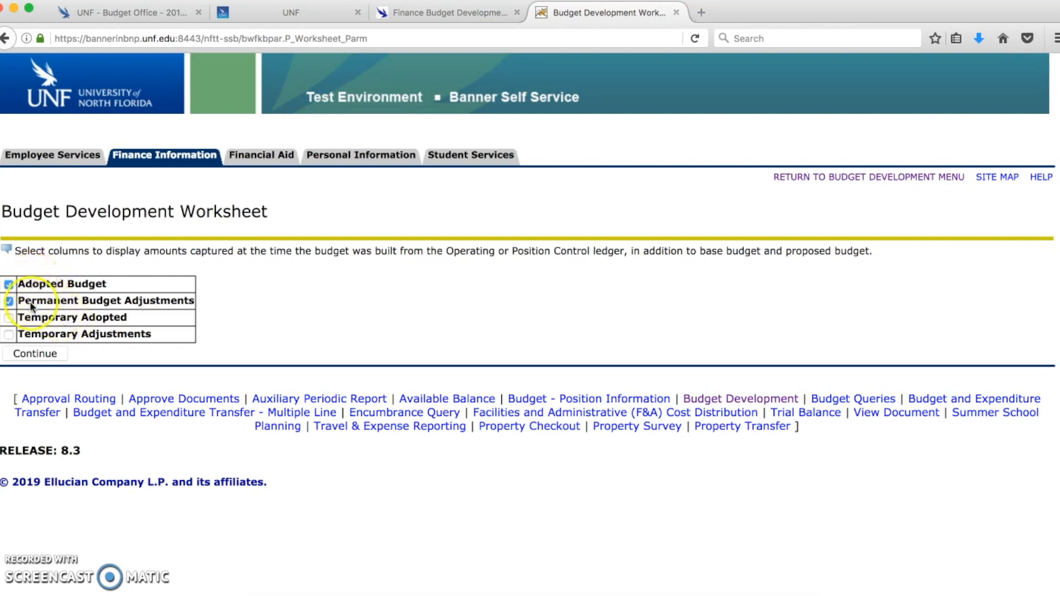
{"action": "left_click", "coordinate": [33, 354]}
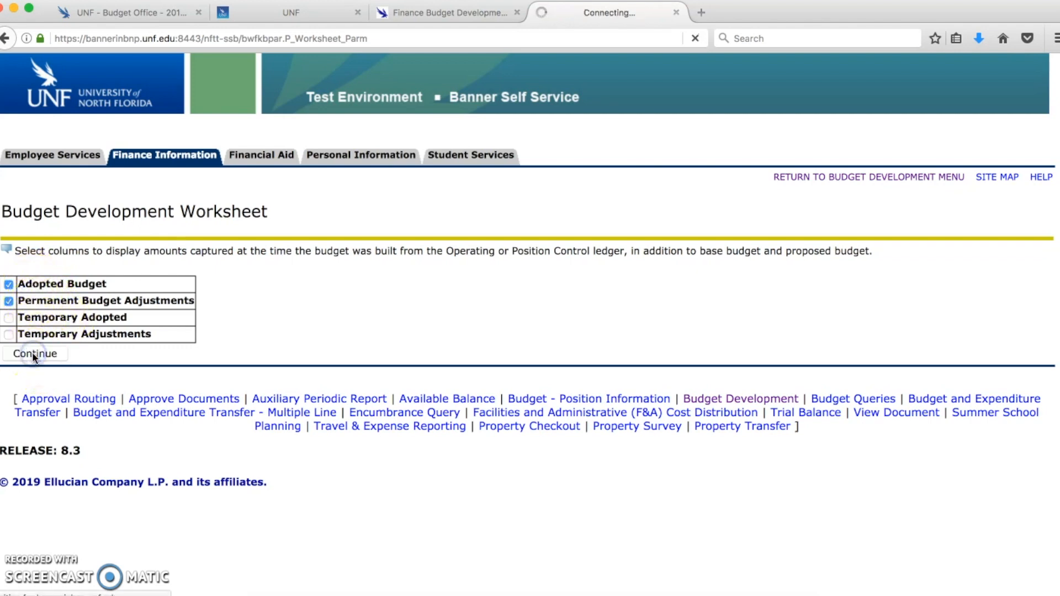
For Budget ID FY20, set the worksheet query's budget phase to BASE and its index to 100300
{"action": "scroll", "coordinate": [90, 357], "scroll_direction": "down", "scroll_amount": 1}
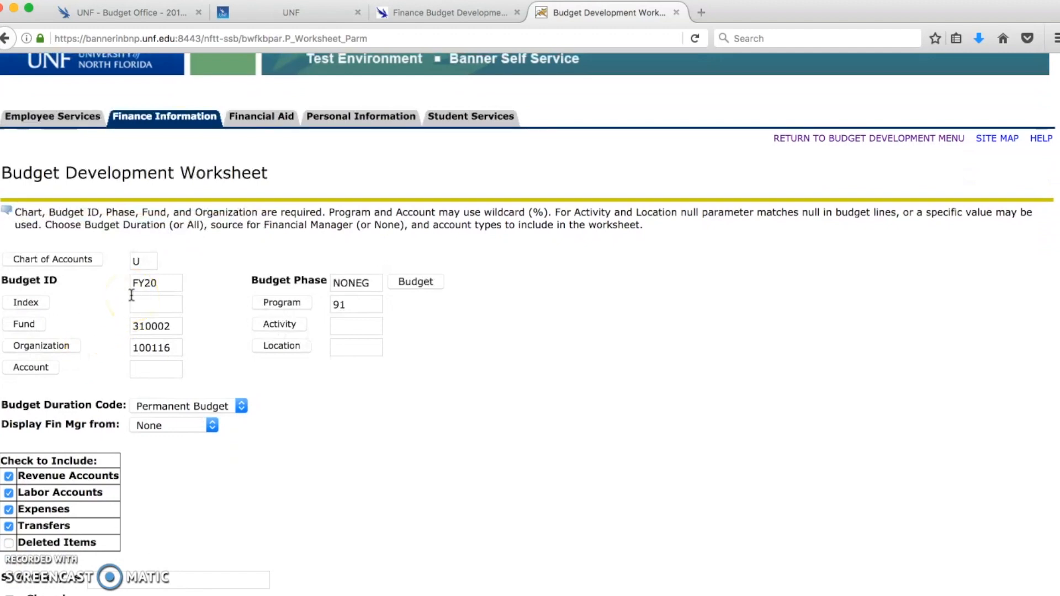
{"action": "left_click", "coordinate": [158, 282]}
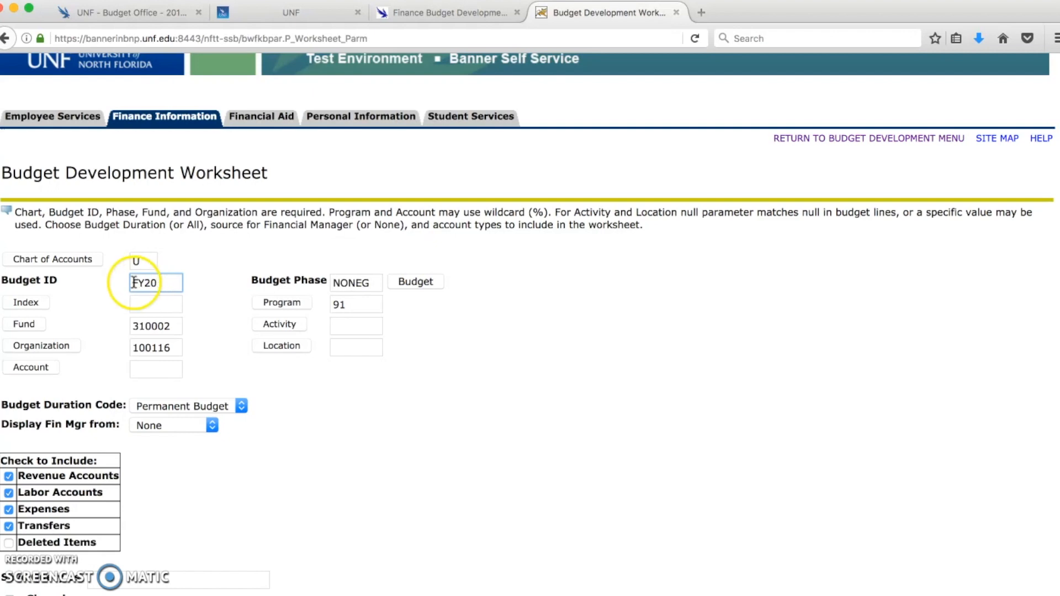
{"action": "left_click_drag", "start_coordinate": [376, 286], "coordinate": [326, 288]}
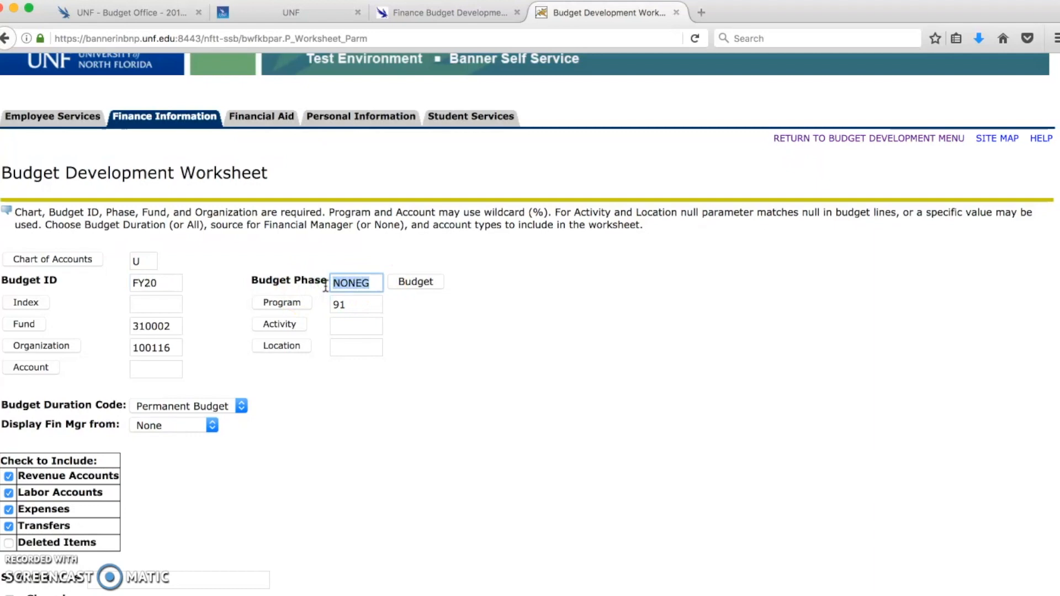
{"action": "type", "text": "BASE"}
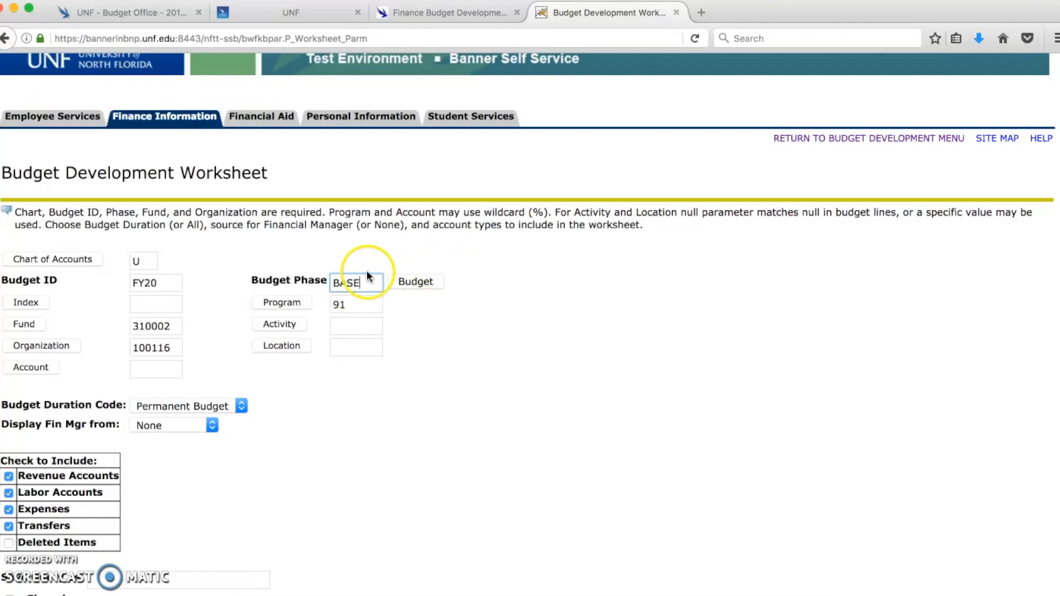
{"action": "left_click", "coordinate": [153, 306]}
{"action": "type", "text": "100300"}
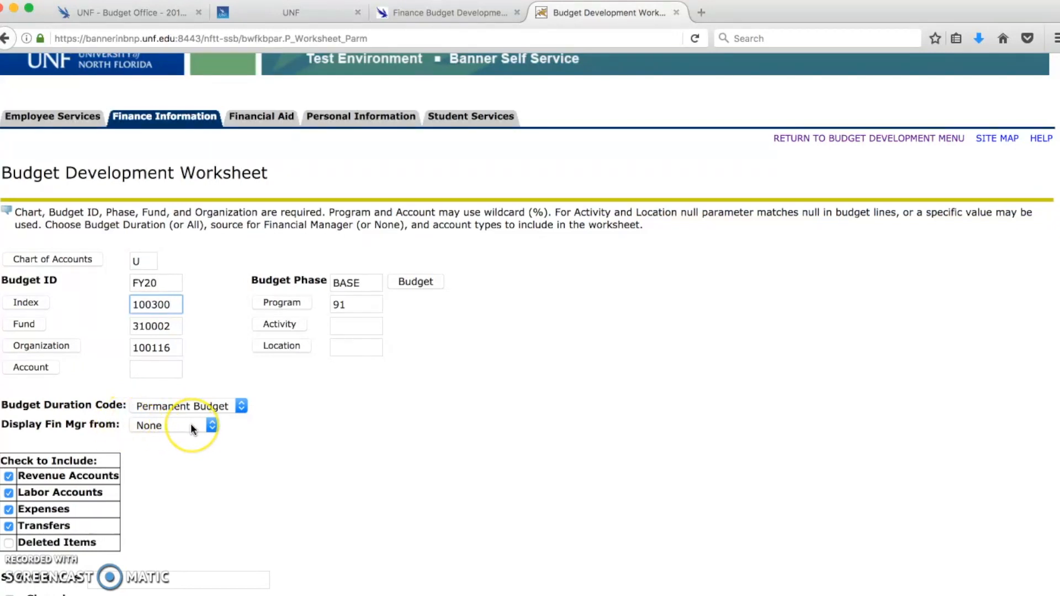
Exclude Revenue Accounts and Transfers from the query, fill in the codes from the index, and submit the query to open the worksheet
{"action": "scroll", "coordinate": [190, 423], "scroll_direction": "down", "scroll_amount": 1}
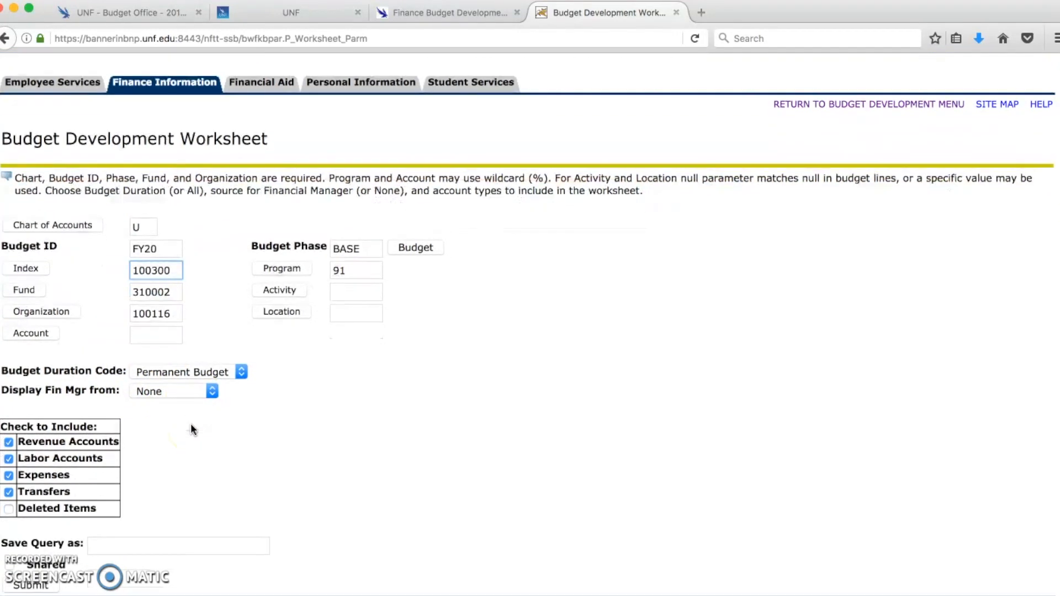
{"action": "left_click", "coordinate": [8, 443]}
{"action": "left_click", "coordinate": [9, 491]}
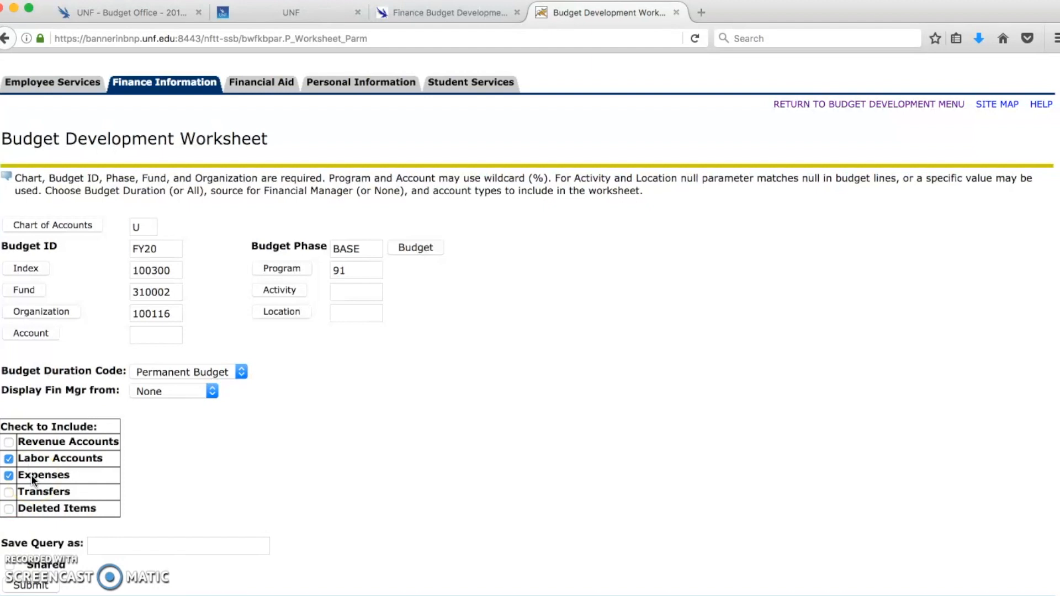
{"action": "left_click", "coordinate": [45, 585]}
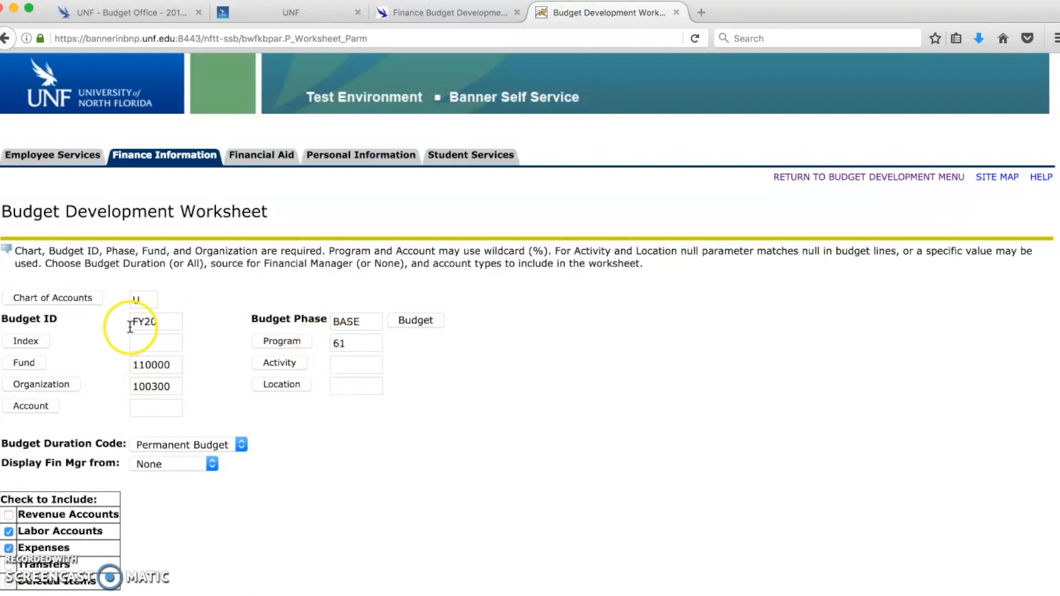
{"action": "scroll", "coordinate": [150, 345], "scroll_direction": "down", "scroll_amount": 2}
{"action": "scroll", "coordinate": [150, 346], "scroll_direction": "down", "scroll_amount": 3}
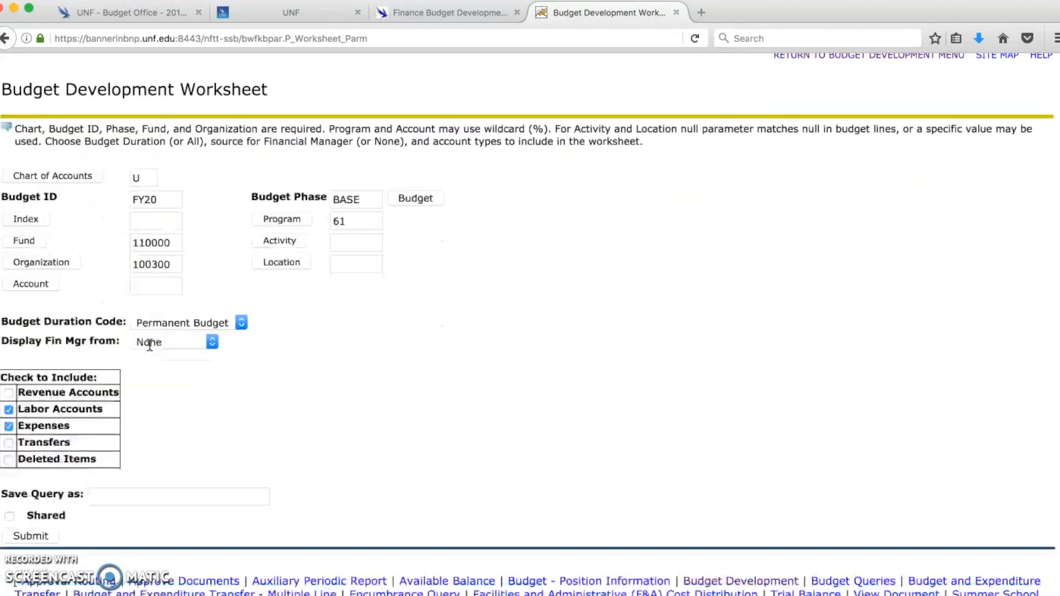
{"action": "left_click", "coordinate": [30, 522]}
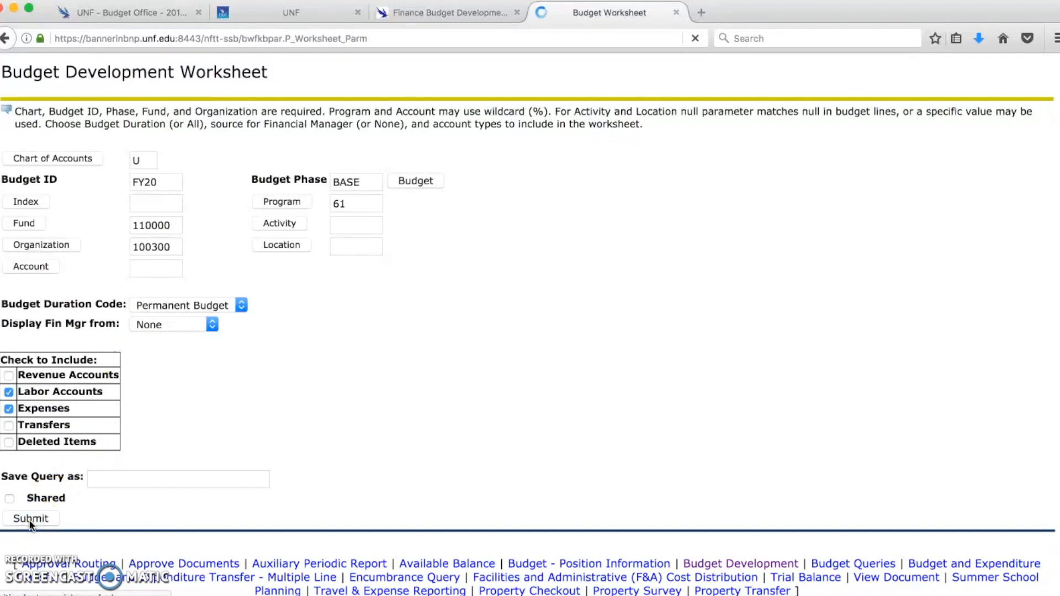
Check the worksheet's fund, organization and program parameters and examine the proposed budget amounts of its account lines
{"action": "scroll", "coordinate": [338, 360], "scroll_direction": "down", "scroll_amount": 3}
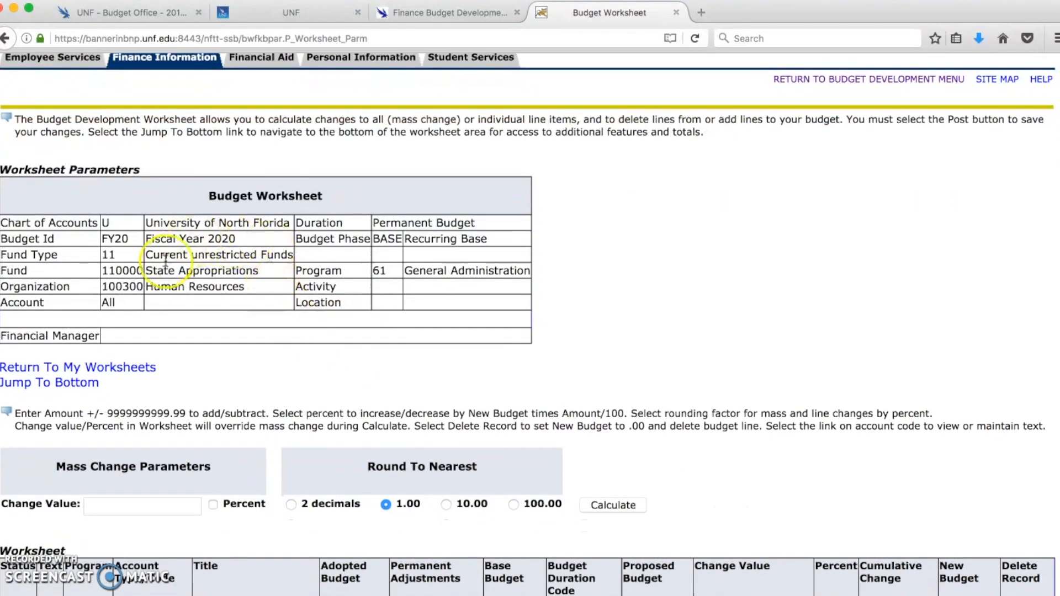
{"action": "left_click_drag", "start_coordinate": [149, 289], "coordinate": [229, 286]}
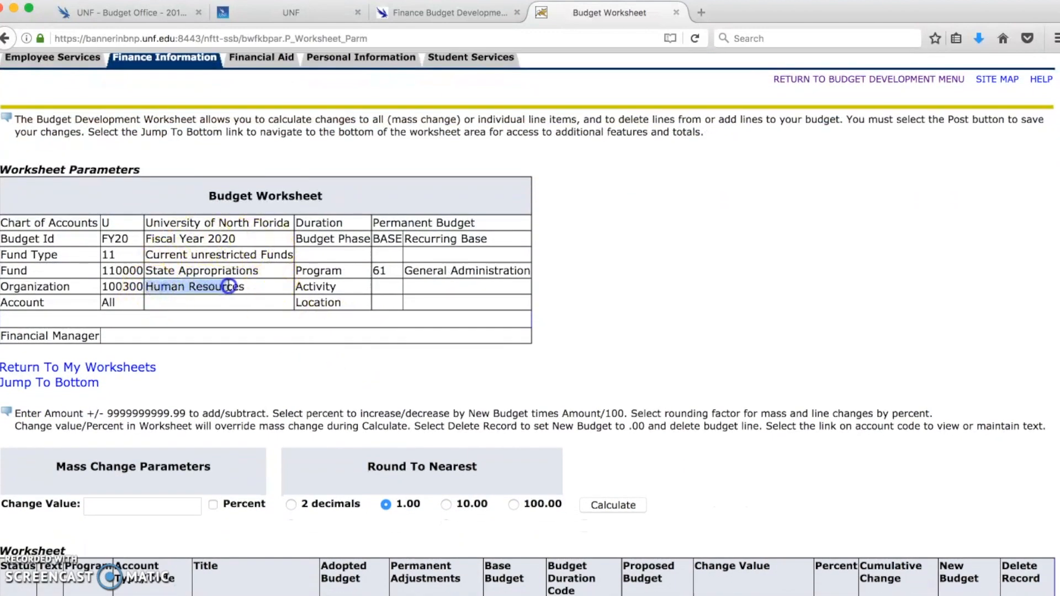
{"action": "left_click_drag", "start_coordinate": [110, 287], "coordinate": [142, 287]}
{"action": "left_click", "coordinate": [199, 284]}
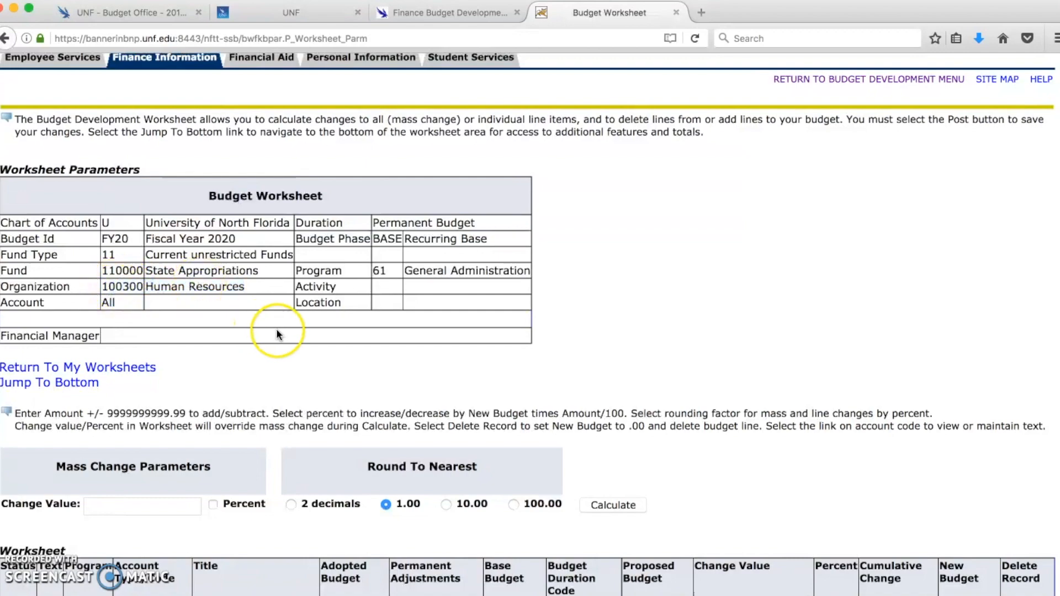
{"action": "scroll", "coordinate": [276, 329], "scroll_direction": "down", "scroll_amount": 7}
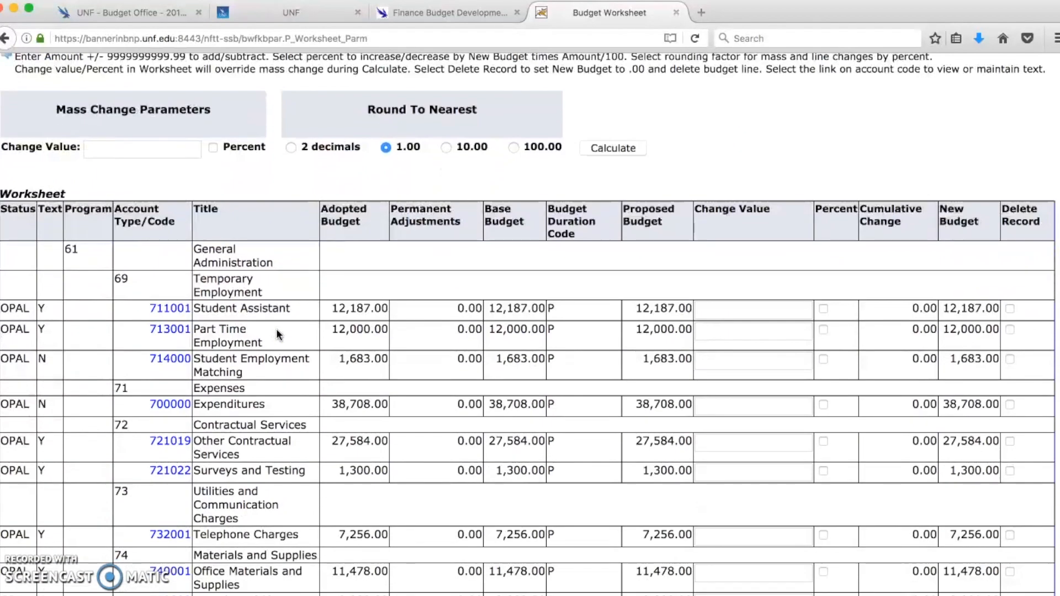
{"action": "scroll", "coordinate": [278, 335], "scroll_direction": "down", "scroll_amount": 2}
{"action": "scroll", "coordinate": [278, 335], "scroll_direction": "down", "scroll_amount": 2}
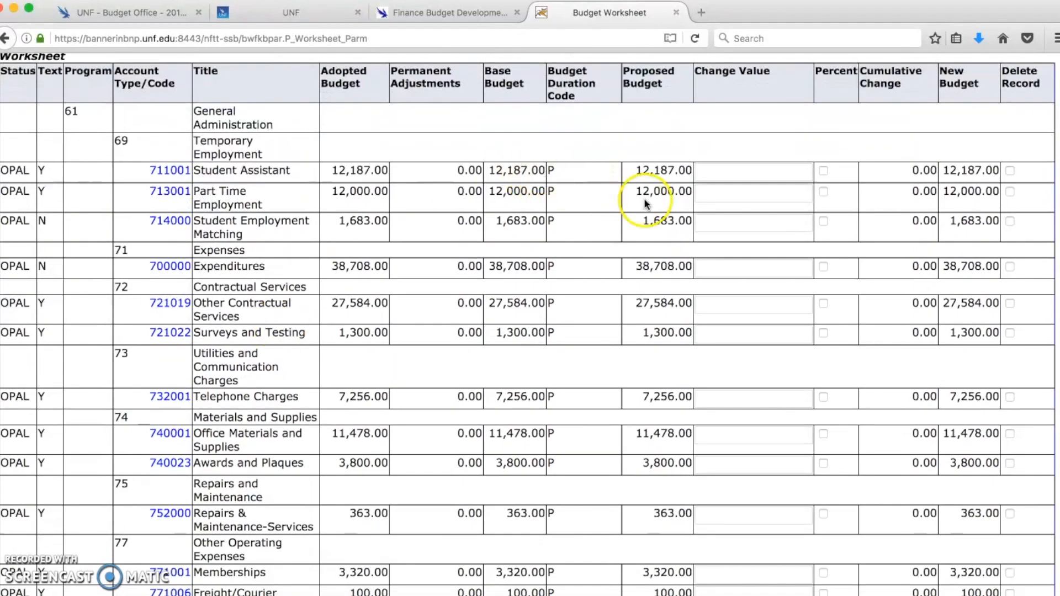
{"action": "scroll", "coordinate": [662, 198], "scroll_direction": "down", "scroll_amount": 1}
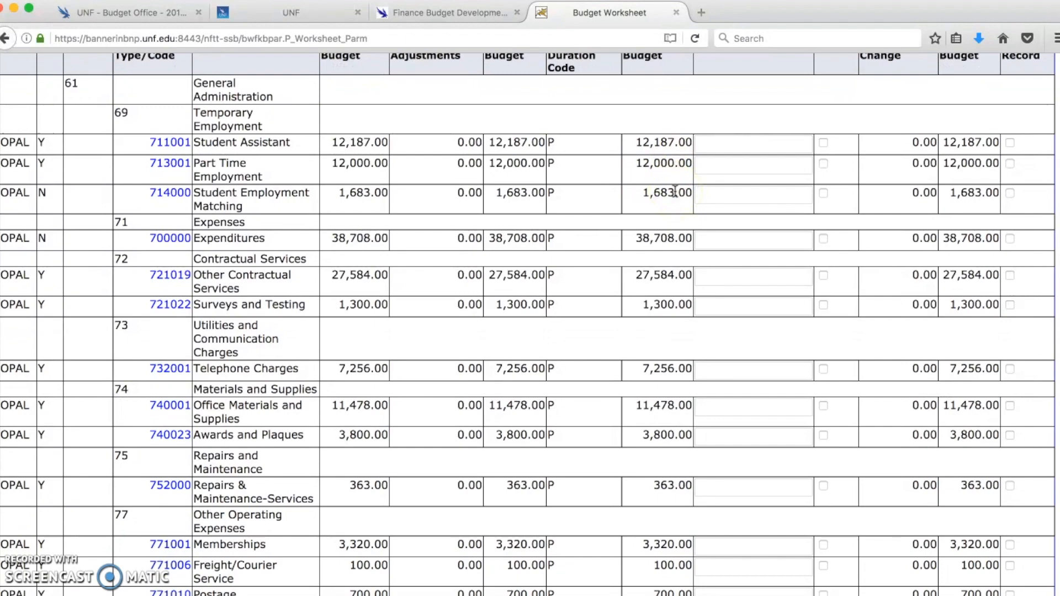
{"action": "scroll", "coordinate": [657, 166], "scroll_direction": "up", "scroll_amount": 3}
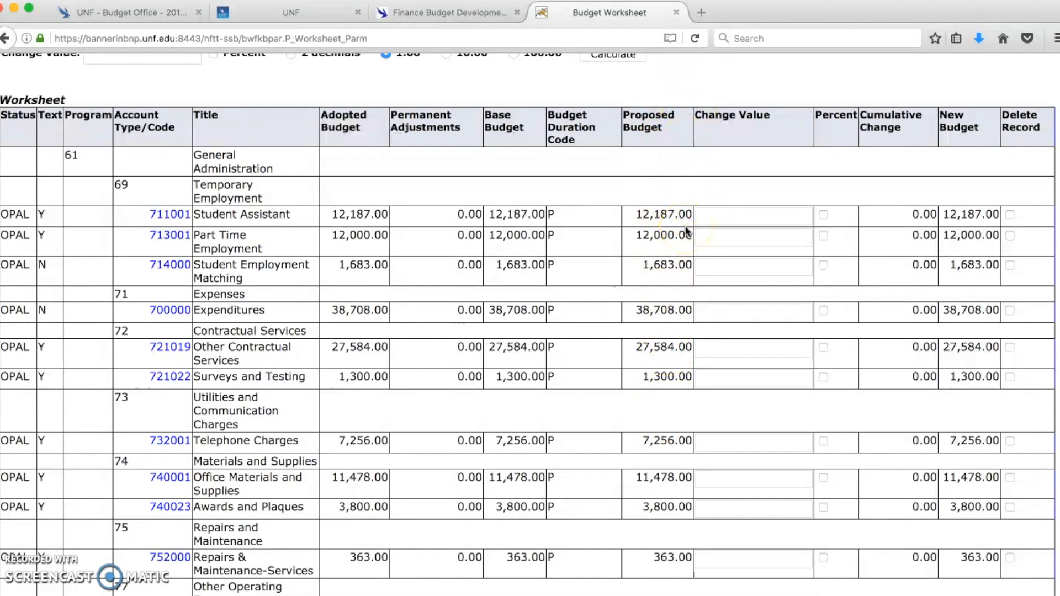
Enter a change value of -12187 for account 711001 Student Assistant, matching its proposed budget amount
{"action": "left_click", "coordinate": [737, 220]}
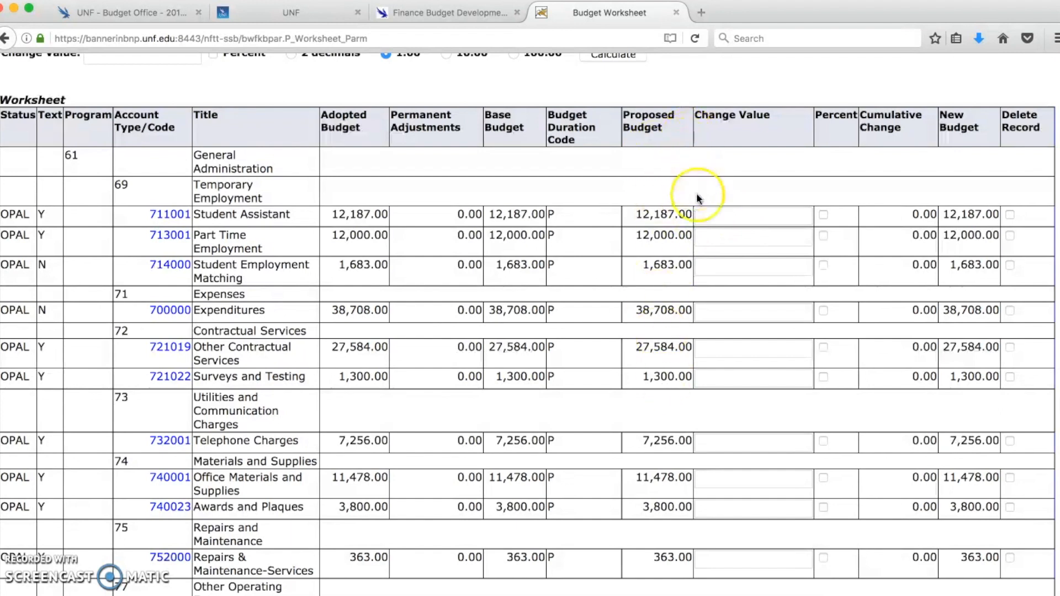
{"action": "left_click", "coordinate": [701, 218]}
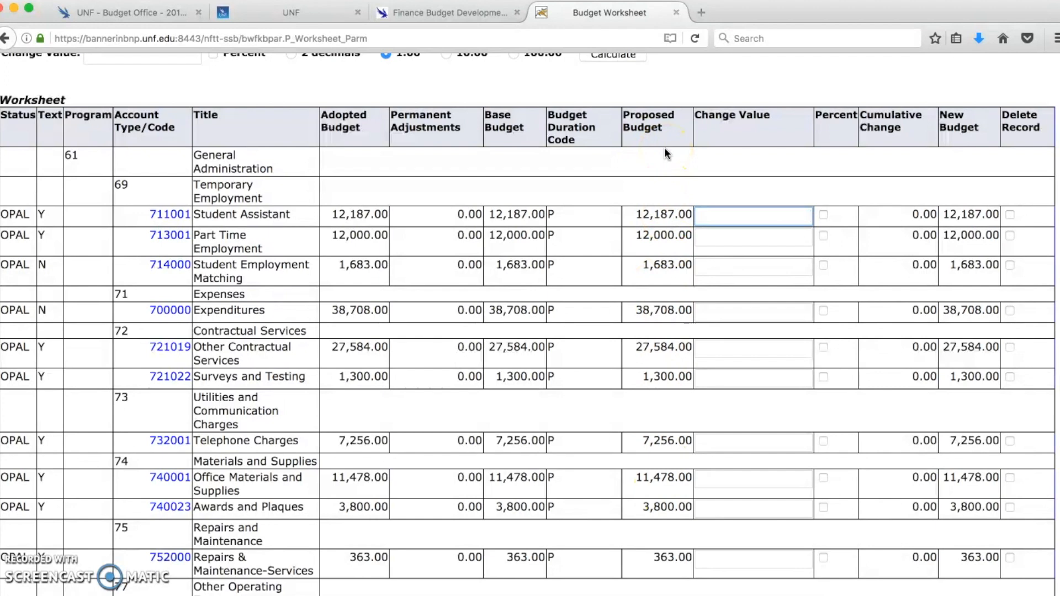
{"action": "type", "text": "-"}
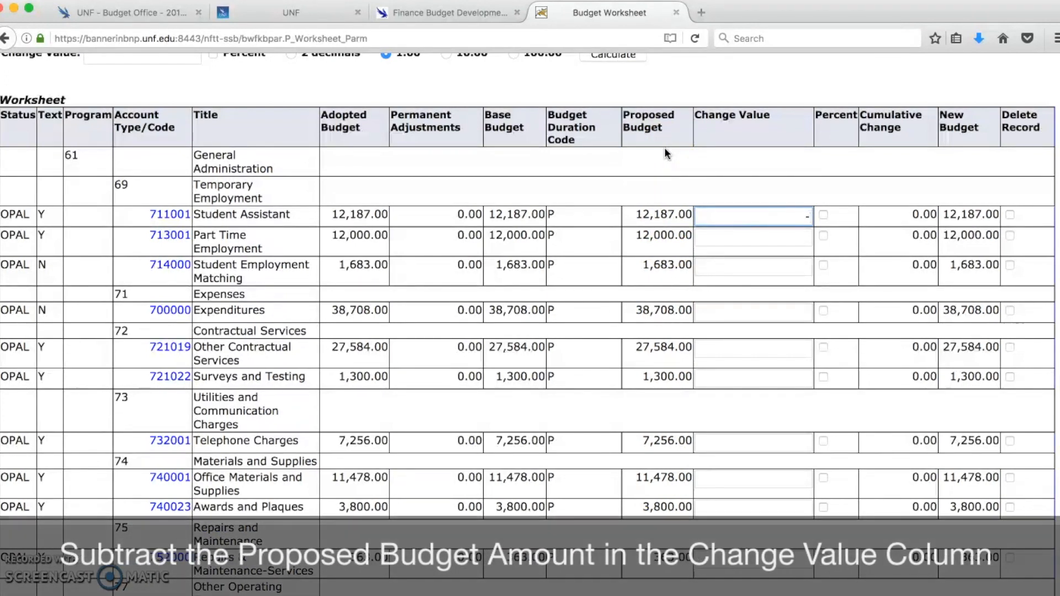
{"action": "type", "text": "12187"}
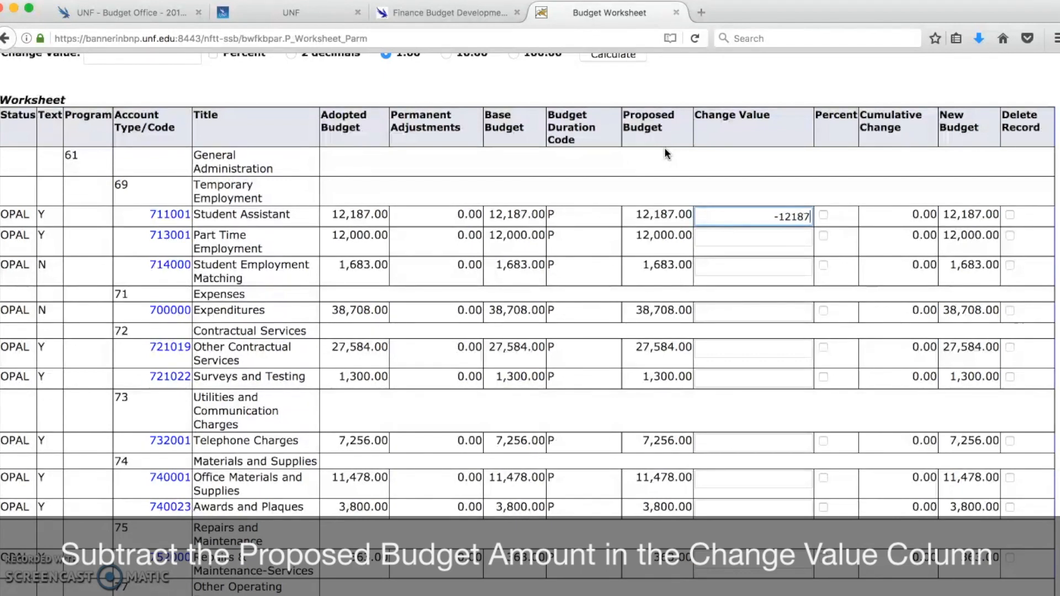
{"action": "left_click", "coordinate": [641, 213]}
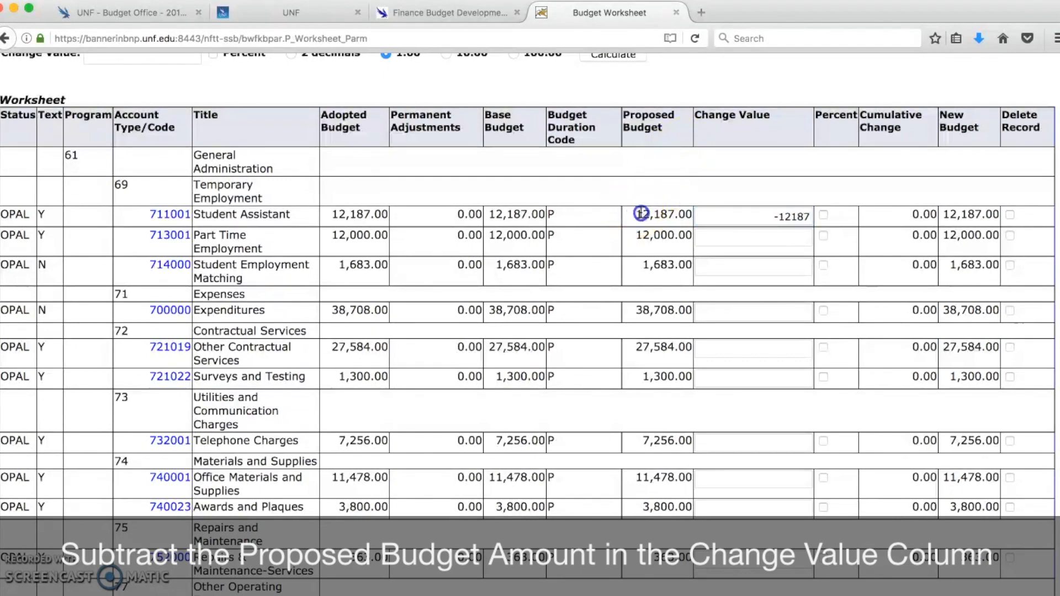
{"action": "left_click_drag", "start_coordinate": [641, 213], "coordinate": [690, 214]}
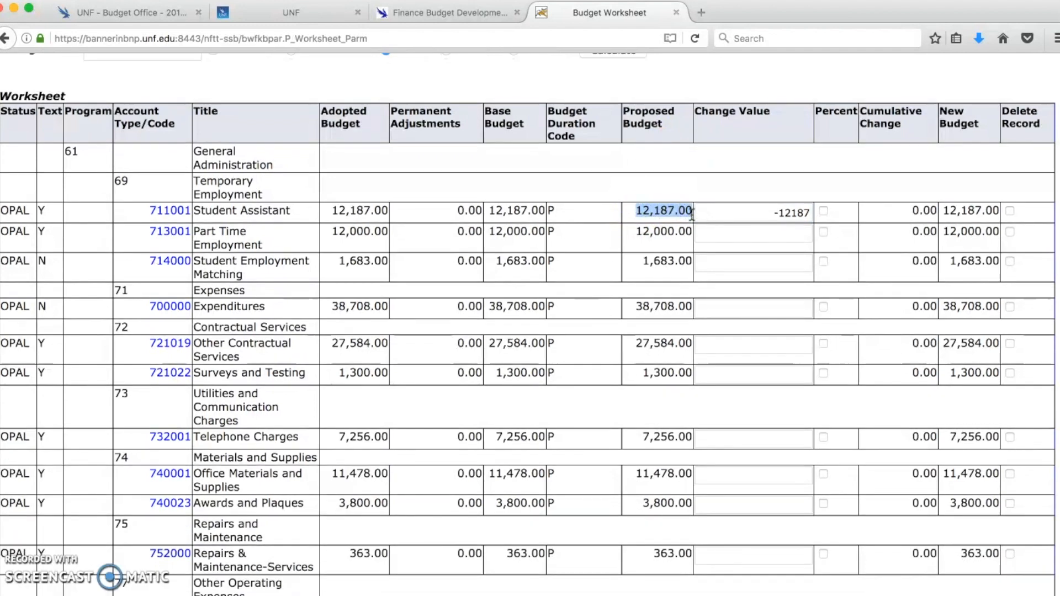
{"action": "scroll", "coordinate": [692, 213], "scroll_direction": "down", "scroll_amount": 1}
Enter change values of -12000 for Part Time Employment, -1683 for Student Employment Matching and -38708 for Expenditures
{"action": "left_click", "coordinate": [742, 210]}
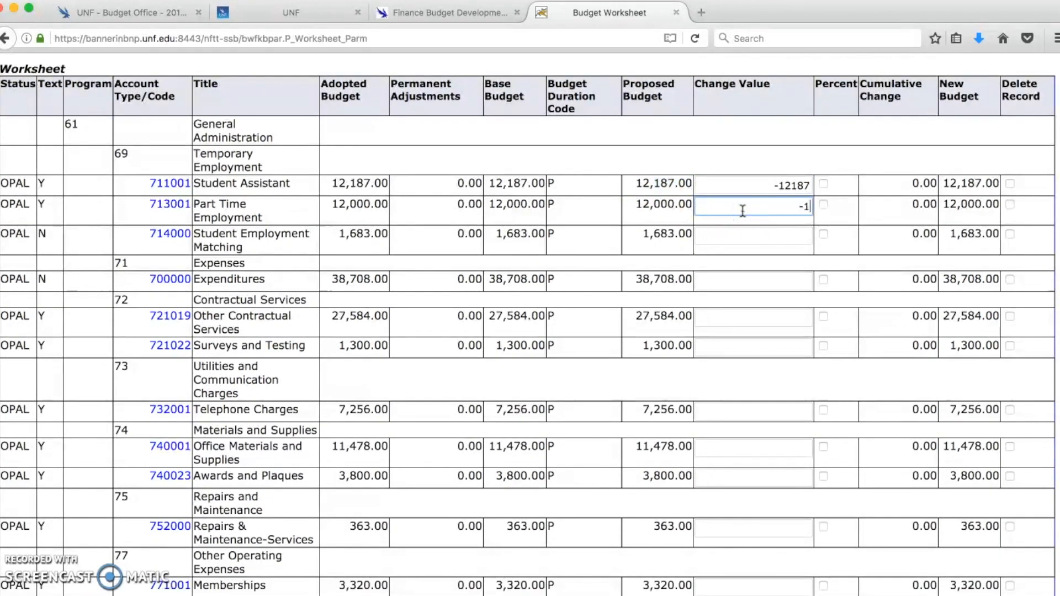
{"action": "left_click", "coordinate": [761, 239]}
{"action": "type", "text": "-1683"}
{"action": "left_click", "coordinate": [769, 285]}
{"action": "type", "text": "-38708"}
Enter change values of -27584 for Other Contractual Services and -1300 for Surveys and Testing, and check the entries
{"action": "scroll", "coordinate": [771, 279], "scroll_direction": "down", "scroll_amount": 2}
{"action": "left_click", "coordinate": [775, 264]}
{"action": "type", "text": "-27584"}
{"action": "left_click", "coordinate": [774, 299]}
{"action": "type", "text": "-1300"}
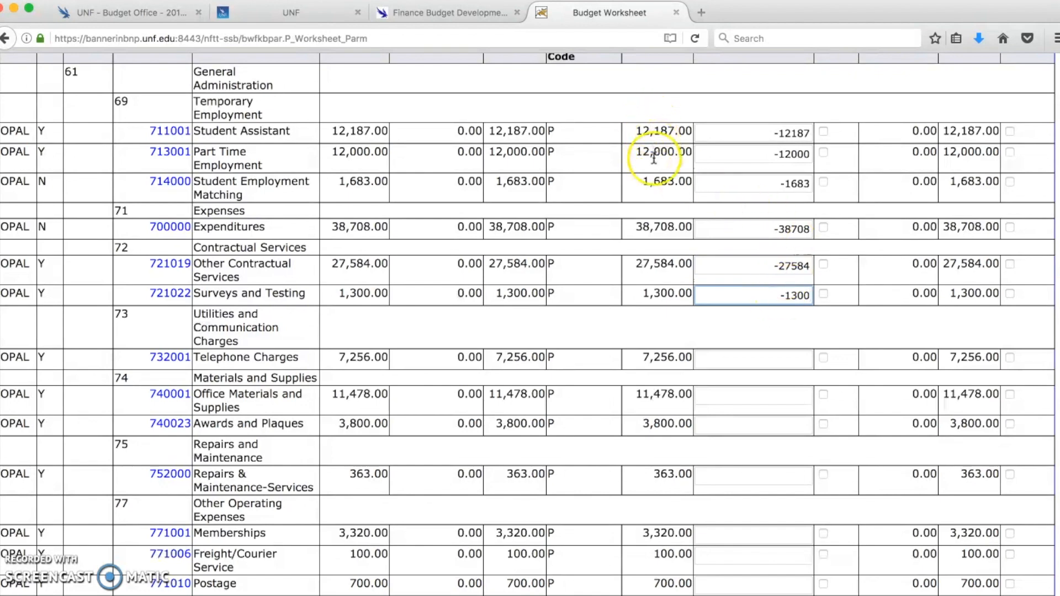
{"action": "scroll", "coordinate": [663, 290], "scroll_direction": "down", "scroll_amount": 3}
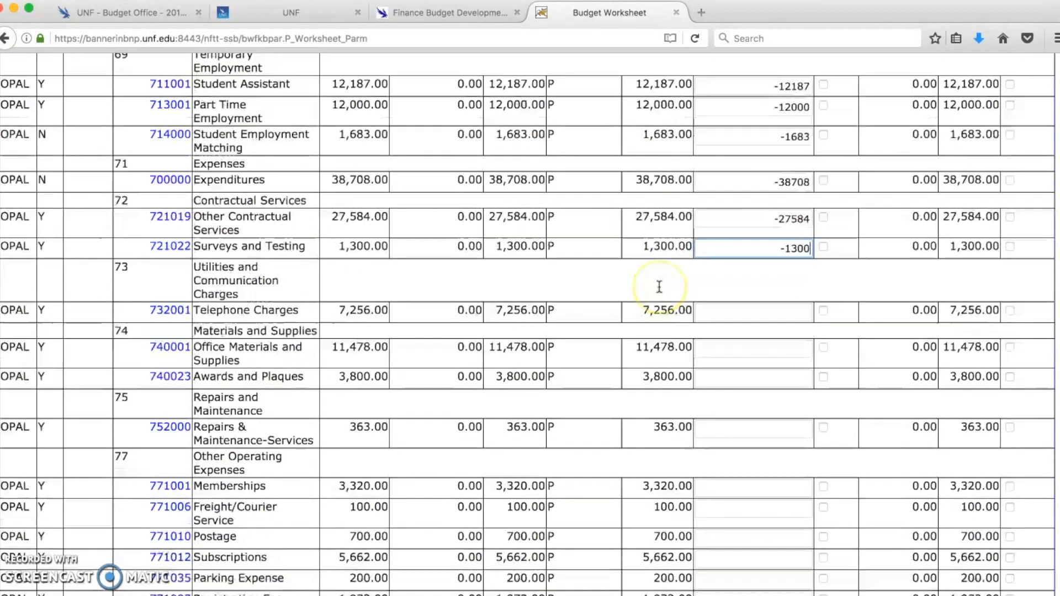
{"action": "scroll", "coordinate": [659, 286], "scroll_direction": "up", "scroll_amount": 3}
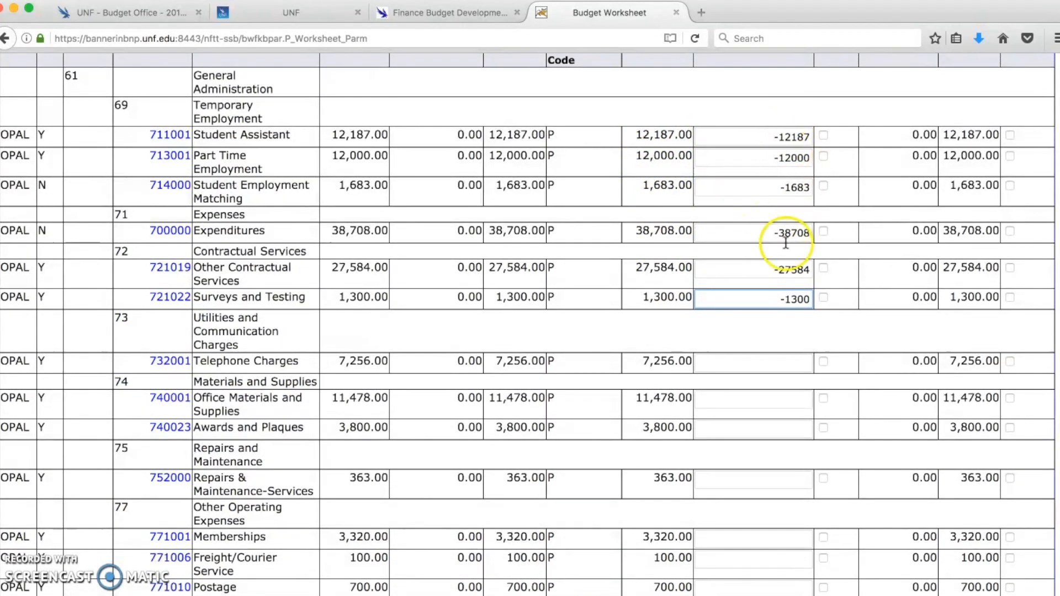
{"action": "scroll", "coordinate": [783, 292], "scroll_direction": "up", "scroll_amount": 2}
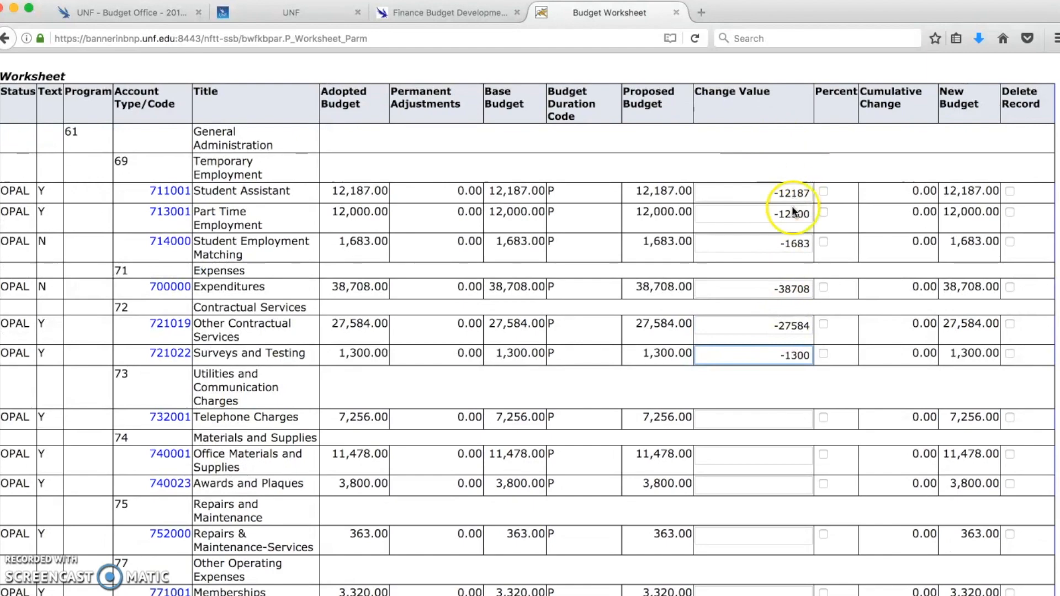
Enter change values of -7256 for Telephone Charges and -11478 for Office Materials and Supplies
{"action": "scroll", "coordinate": [767, 342], "scroll_direction": "down", "scroll_amount": 4}
{"action": "left_click", "coordinate": [768, 312]}
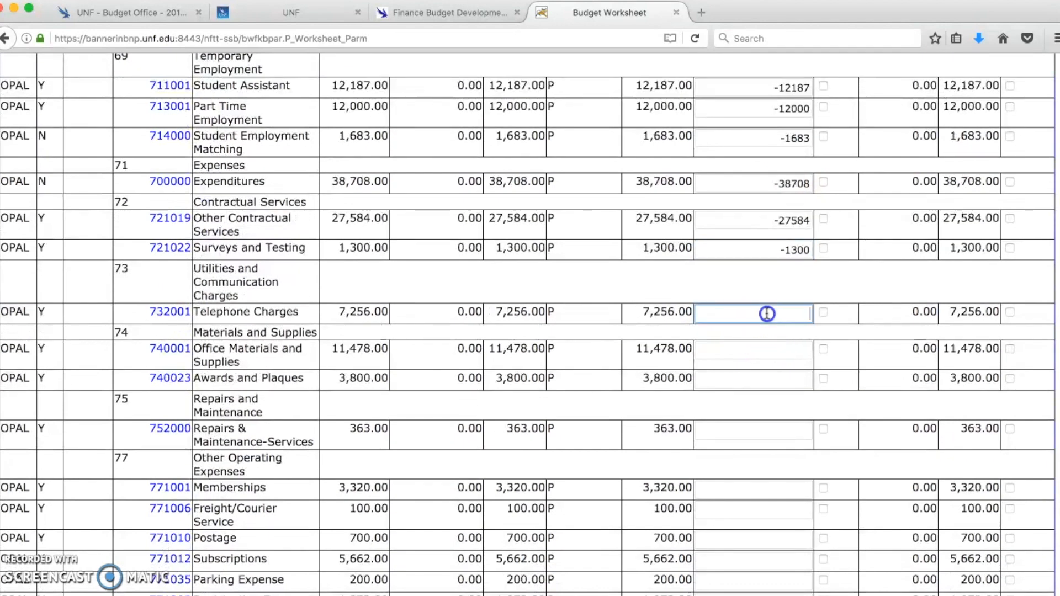
{"action": "type", "text": "-7256"}
{"action": "left_click", "coordinate": [779, 352]}
{"action": "type", "text": "-11478"}
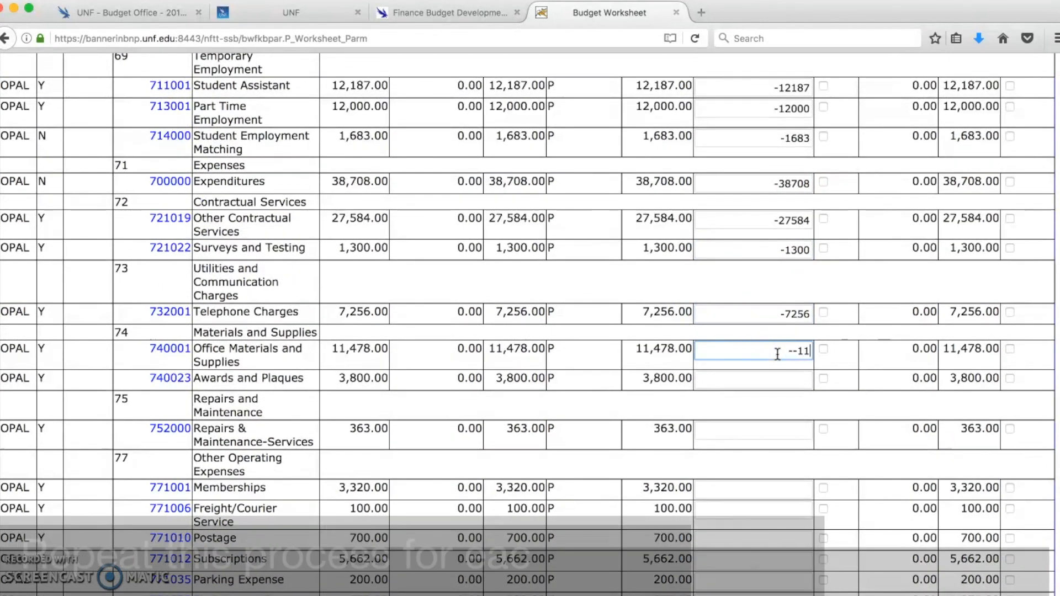
Enter change values of -3800 for Awards and Plaques and -363 for Repairs & Maintenance-Services
{"action": "left_click", "coordinate": [778, 380]}
{"action": "type", "text": "-3800"}
{"action": "left_click", "coordinate": [776, 431]}
{"action": "type", "text": "-363"}
Enter change values of -3320 for Memberships, -100 for Freight/Courier Service and -700 for Postage
{"action": "scroll", "coordinate": [772, 436], "scroll_direction": "down", "scroll_amount": 4}
{"action": "left_click", "coordinate": [779, 379]}
{"action": "type", "text": "-3320"}
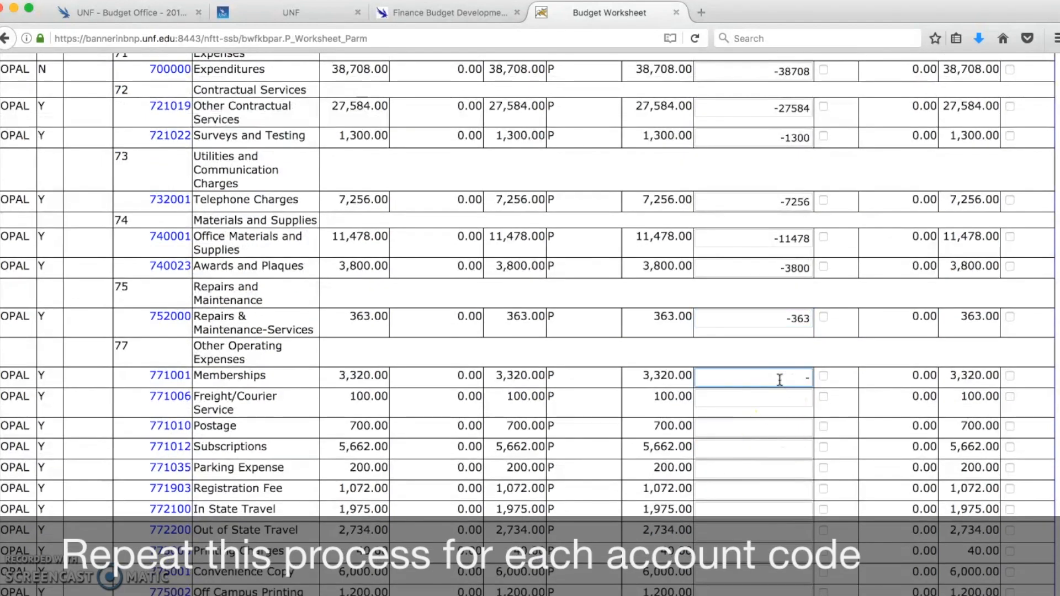
{"action": "left_click", "coordinate": [797, 284]}
{"action": "type", "text": "-100"}
{"action": "left_click", "coordinate": [795, 307]}
{"action": "type", "text": "-700"}
Enter change values of -5662 for Subscriptions, -200 for Parking Expense and -1072 for Registration Fee
{"action": "left_click", "coordinate": [795, 330]}
{"action": "type", "text": "-5662"}
{"action": "left_click", "coordinate": [793, 350]}
{"action": "type", "text": "-200"}
{"action": "left_click", "coordinate": [788, 372]}
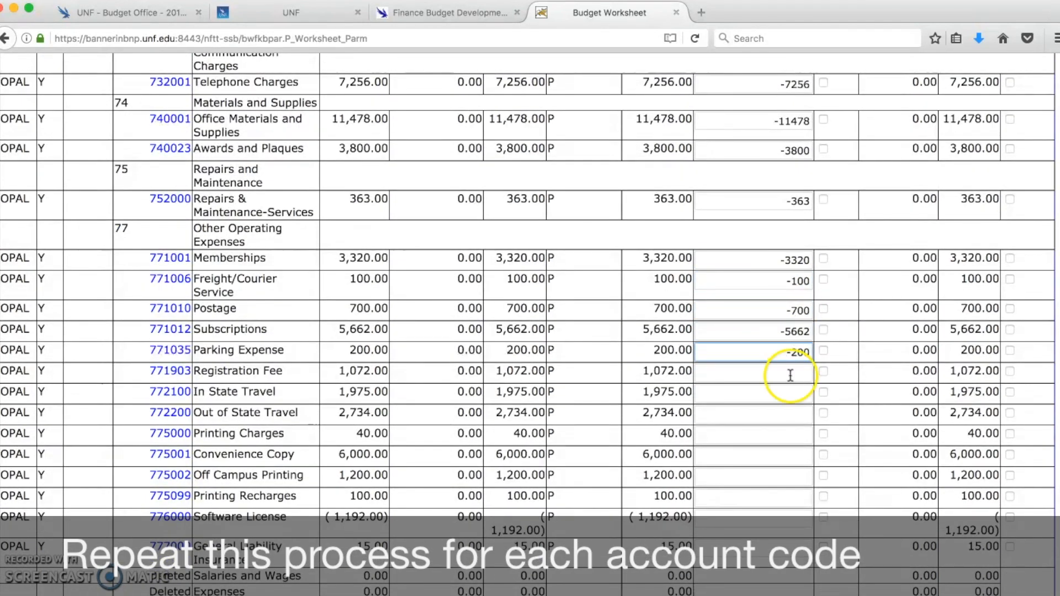
Enter change values of -1975 for In State Travel, -2734 for Out of State Travel, -40 for Printing Charges and -6000 for Convenience Copy
{"action": "left_click", "coordinate": [801, 301]}
{"action": "type", "text": "-1975"}
{"action": "left_click", "coordinate": [798, 322]}
{"action": "type", "text": "-2734"}
{"action": "left_click", "coordinate": [793, 342]}
{"action": "type", "text": "-40-6000"}
Enter change values of -1200 for Off Campus Printing and -100 for Printing Recharges
{"action": "left_click", "coordinate": [786, 384]}
{"action": "type", "text": "-1200"}
{"action": "left_click", "coordinate": [788, 405]}
{"action": "type", "text": "-100"}
Enter change values of 1192 for Software License and -15 for General Liability Insurance, and check the entries
{"action": "left_click", "coordinate": [790, 432]}
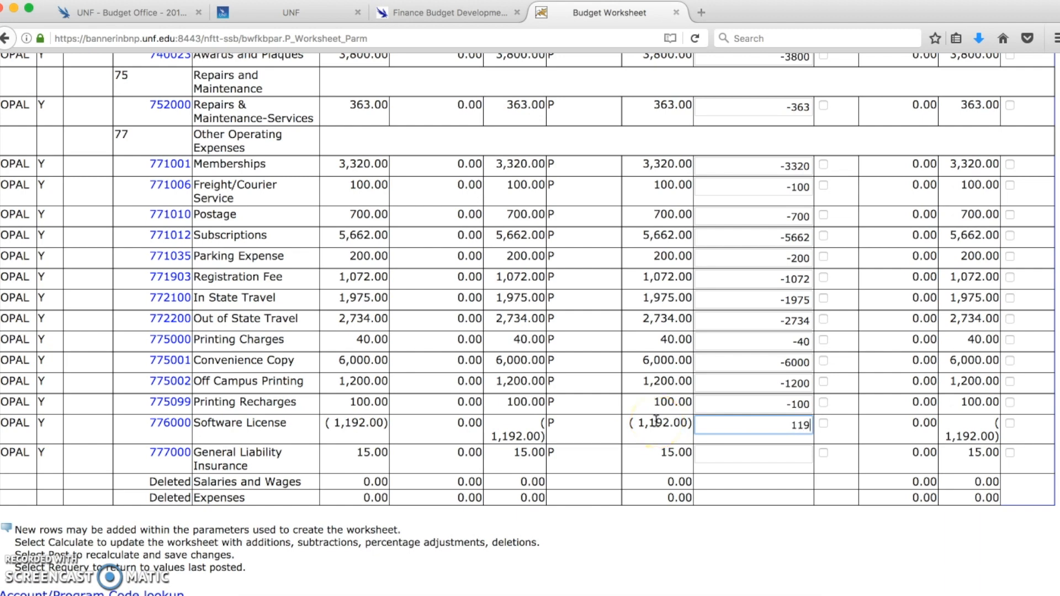
{"action": "left_click", "coordinate": [744, 450]}
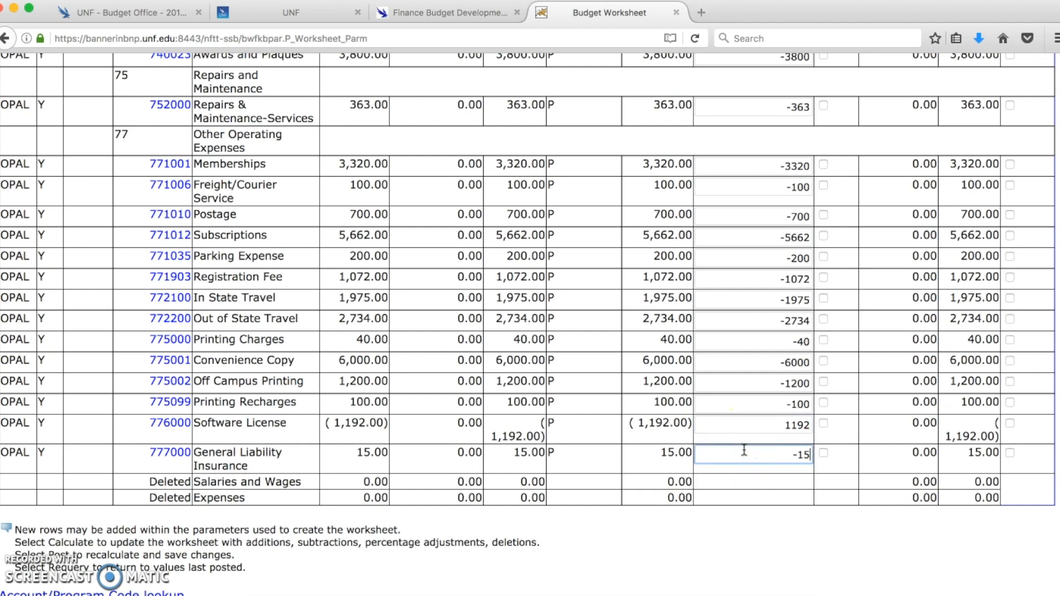
{"action": "scroll", "coordinate": [744, 450], "scroll_direction": "down", "scroll_amount": 5}
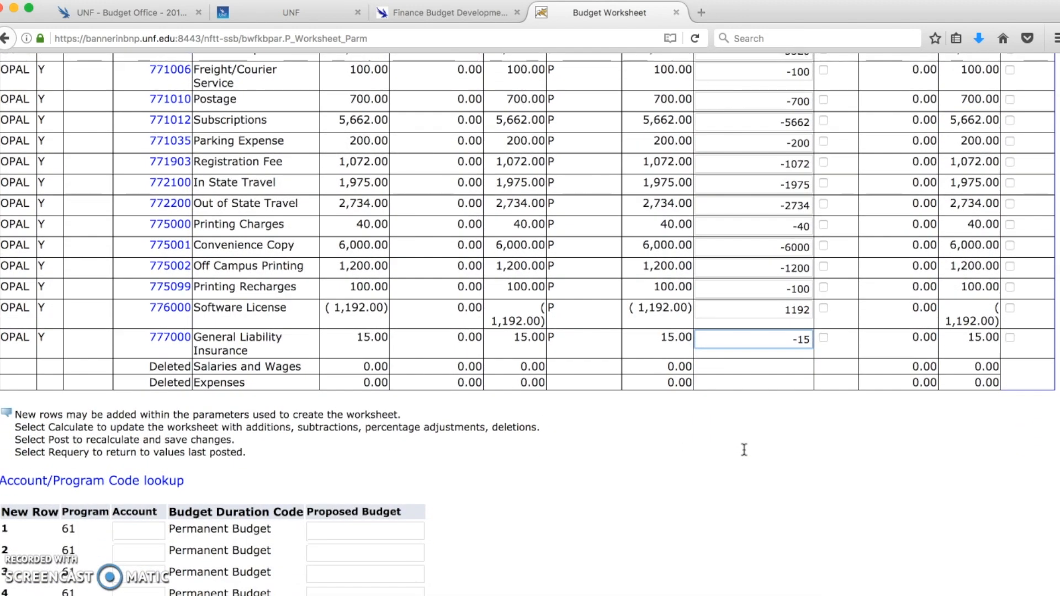
{"action": "scroll", "coordinate": [744, 450], "scroll_direction": "up", "scroll_amount": 4}
{"action": "scroll", "coordinate": [757, 348], "scroll_direction": "down", "scroll_amount": 3}
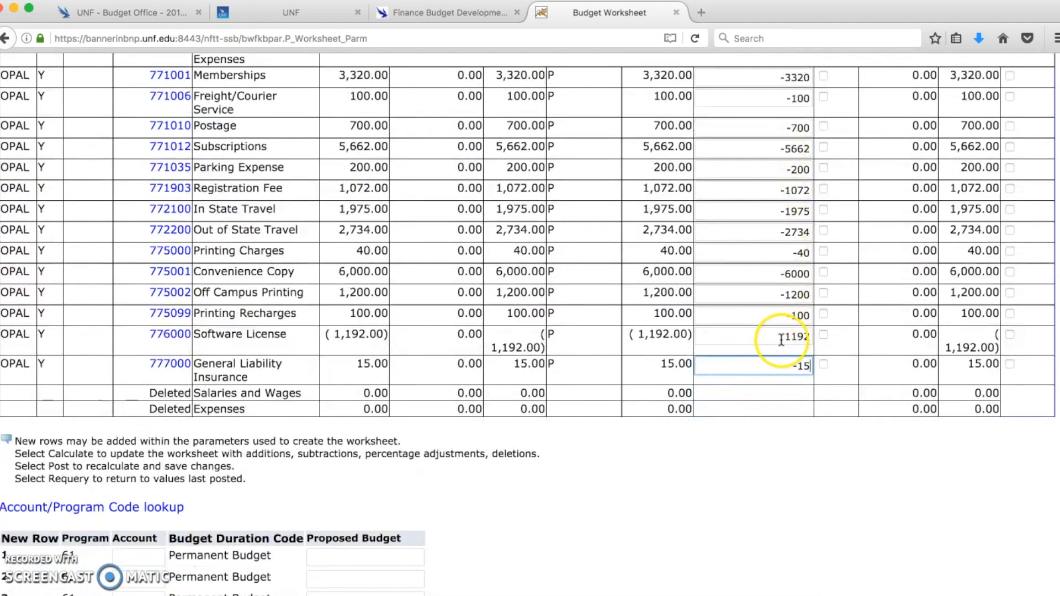
Calculate the worksheet to preview the changes and check the new budget amount of every account line
{"action": "scroll", "coordinate": [775, 312], "scroll_direction": "down", "scroll_amount": 4}
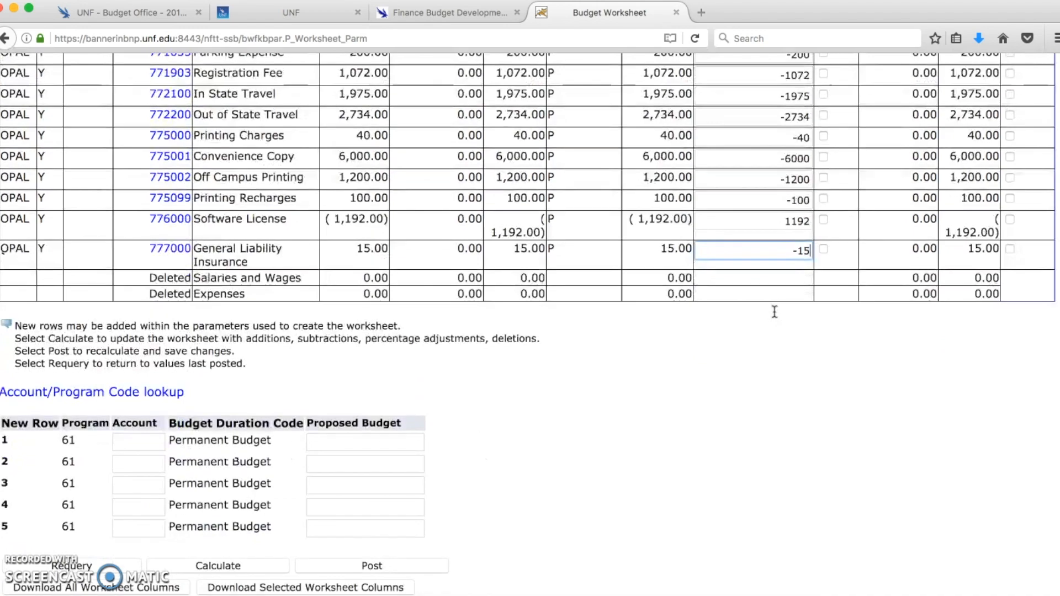
{"action": "scroll", "coordinate": [775, 312], "scroll_direction": "down", "scroll_amount": 2}
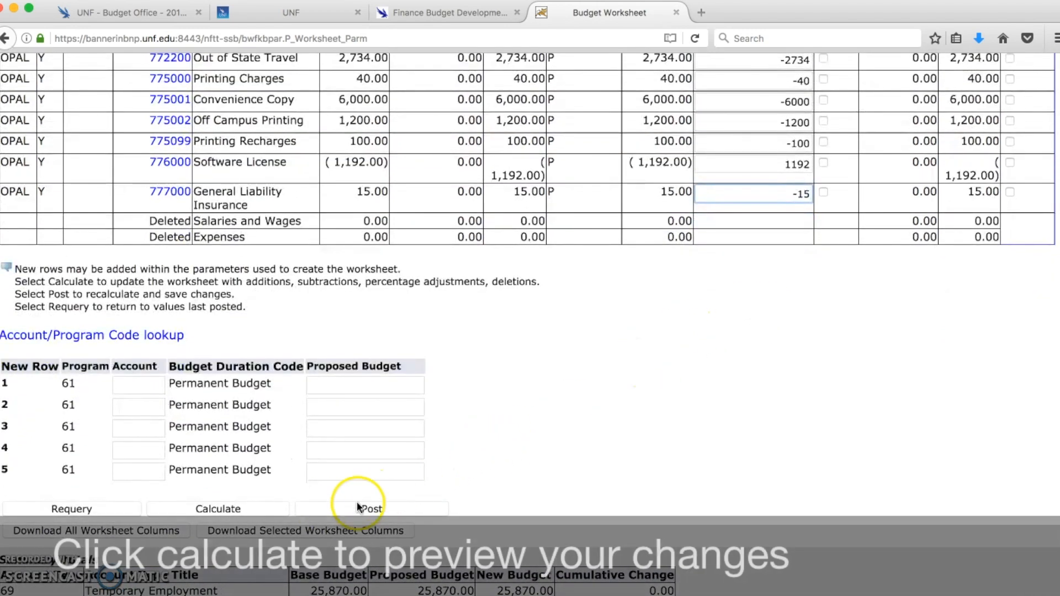
{"action": "left_click", "coordinate": [263, 508]}
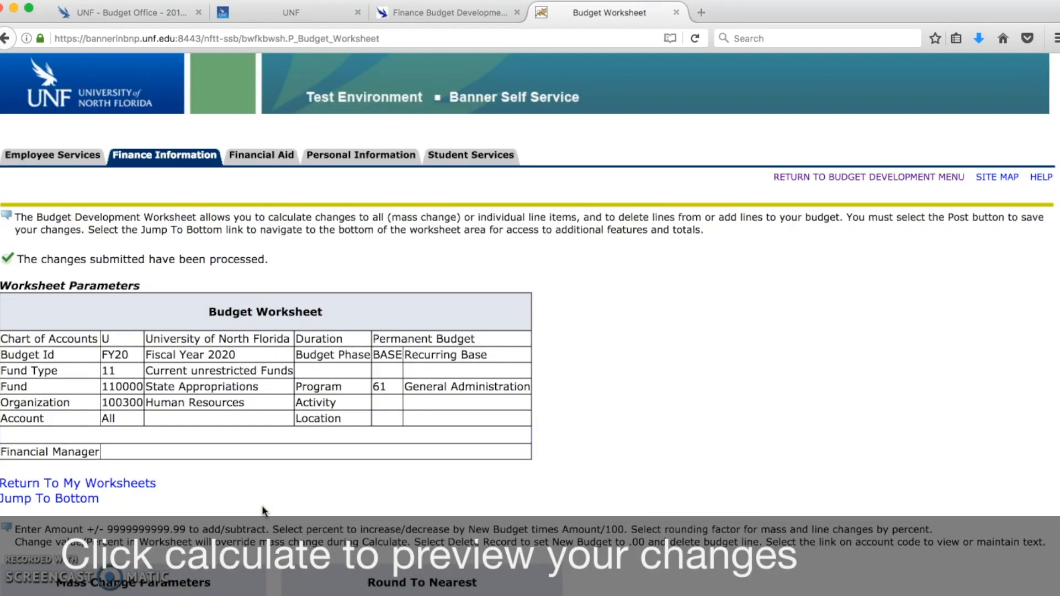
{"action": "scroll", "coordinate": [470, 355], "scroll_direction": "down", "scroll_amount": 20}
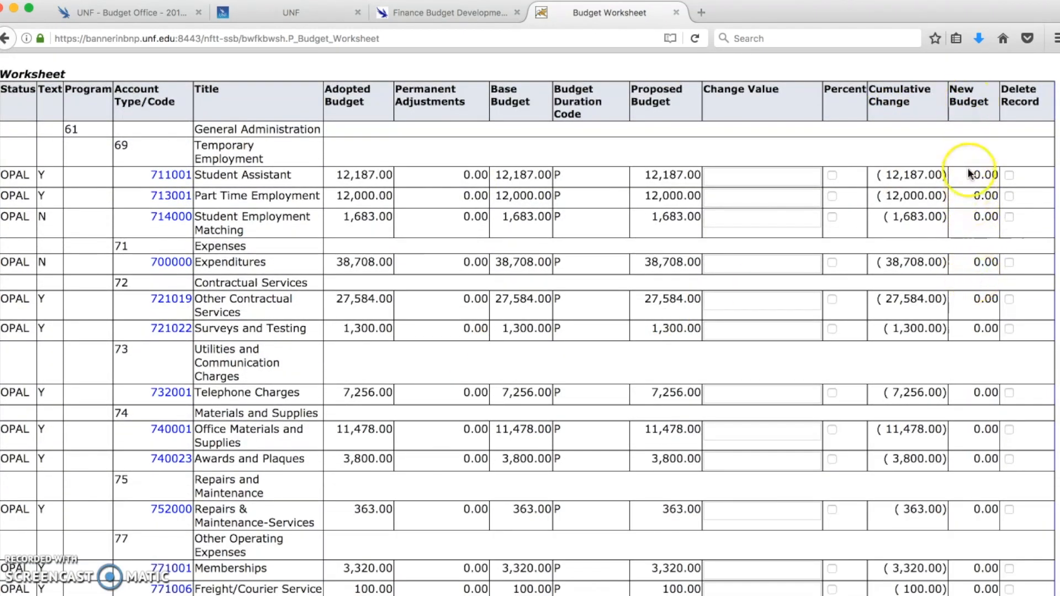
{"action": "scroll", "coordinate": [969, 171], "scroll_direction": "down", "scroll_amount": 1}
{"action": "scroll", "coordinate": [969, 168], "scroll_direction": "down", "scroll_amount": 10}
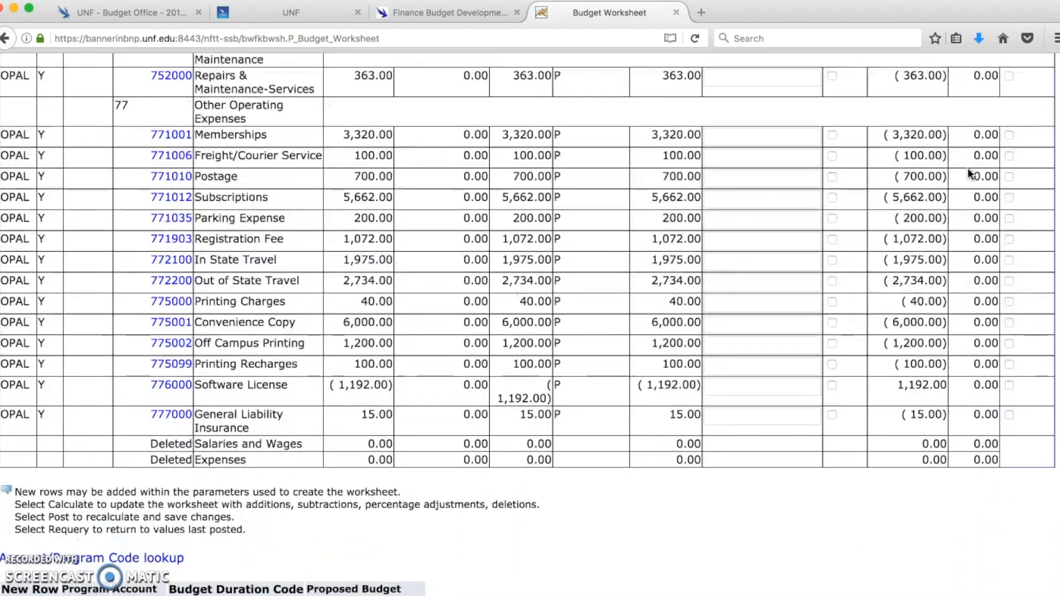
{"action": "scroll", "coordinate": [969, 167], "scroll_direction": "down", "scroll_amount": 1}
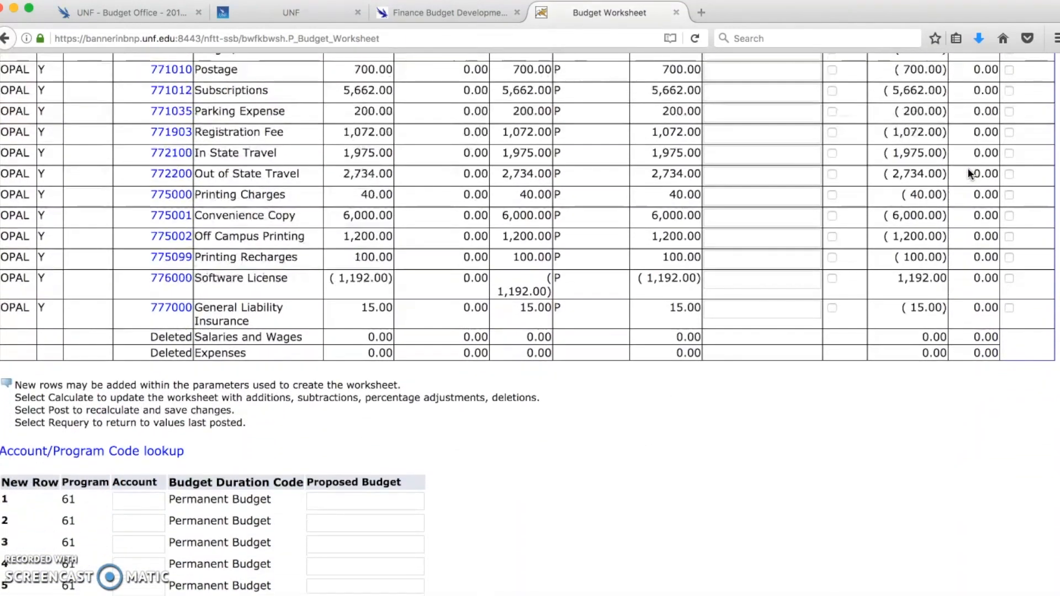
{"action": "scroll", "coordinate": [558, 399], "scroll_direction": "down", "scroll_amount": 2}
{"action": "scroll", "coordinate": [558, 393], "scroll_direction": "down", "scroll_amount": 1}
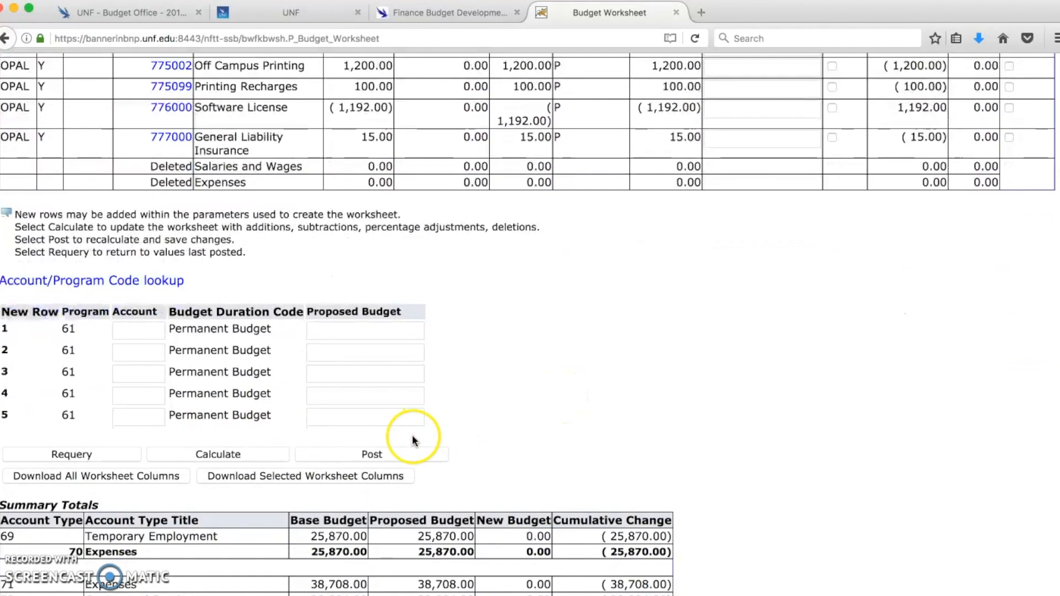
Post the worksheet changes to save them and check the proposed budget amounts of the account lines
{"action": "left_click", "coordinate": [379, 454]}
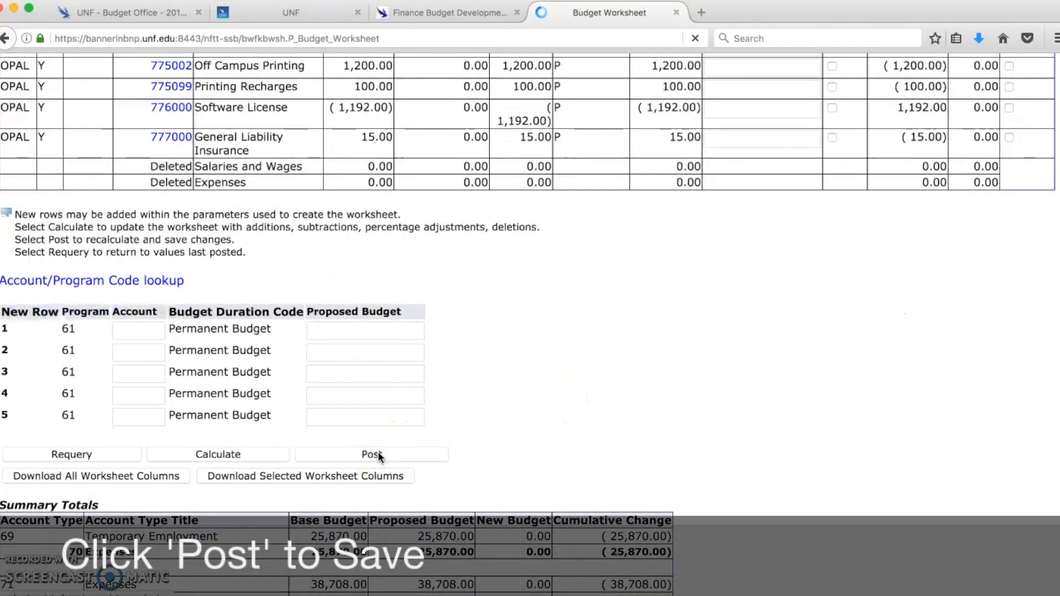
{"action": "scroll", "coordinate": [379, 454], "scroll_direction": "down", "scroll_amount": 7}
{"action": "scroll", "coordinate": [378, 452], "scroll_direction": "down", "scroll_amount": 10}
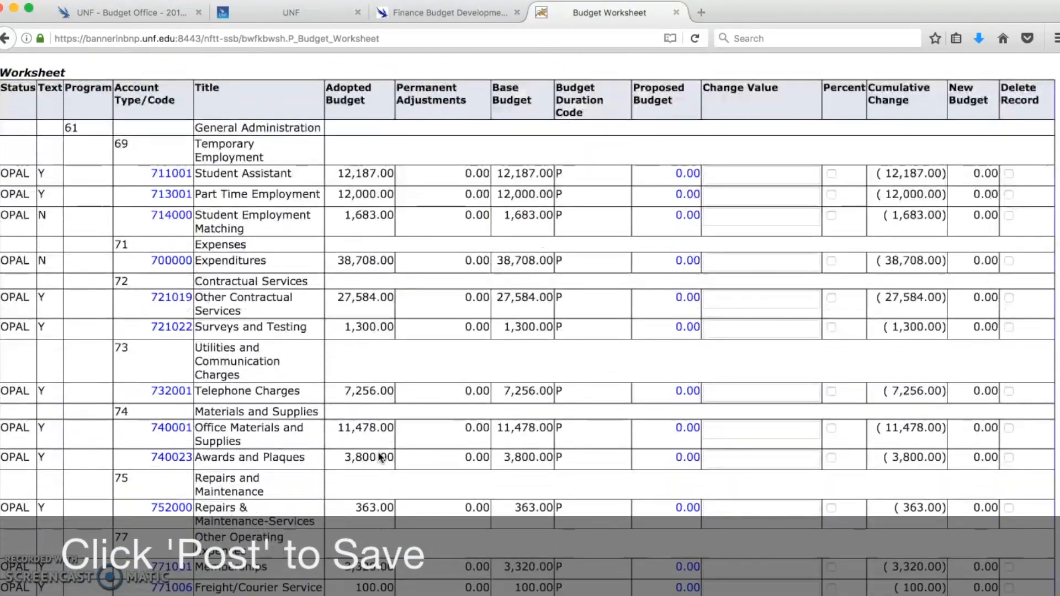
{"action": "scroll", "coordinate": [553, 332], "scroll_direction": "up", "scroll_amount": 3}
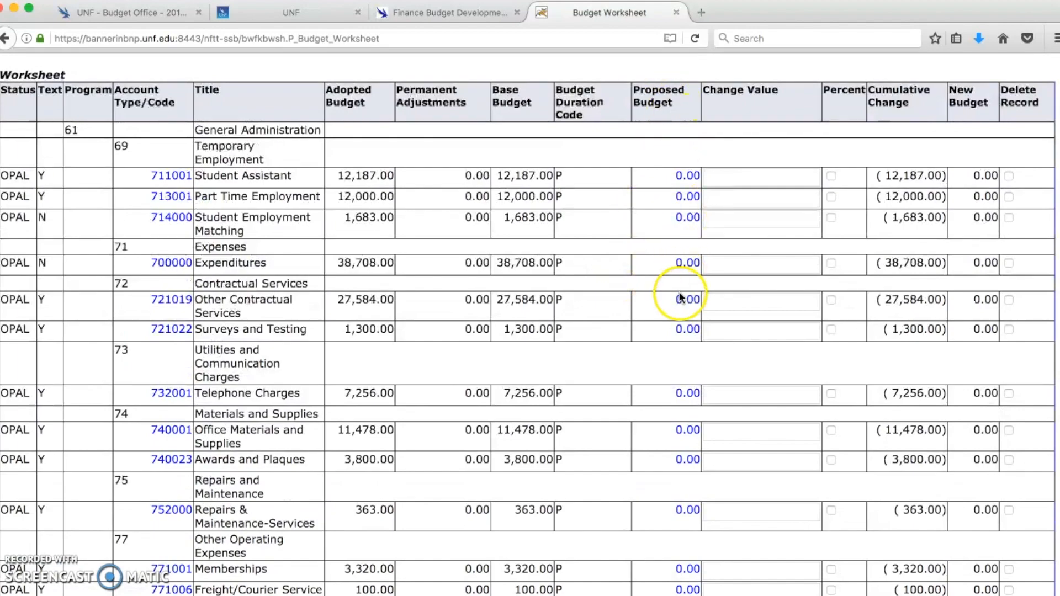
{"action": "scroll", "coordinate": [667, 290], "scroll_direction": "down", "scroll_amount": 1}
{"action": "scroll", "coordinate": [666, 290], "scroll_direction": "down", "scroll_amount": 10}
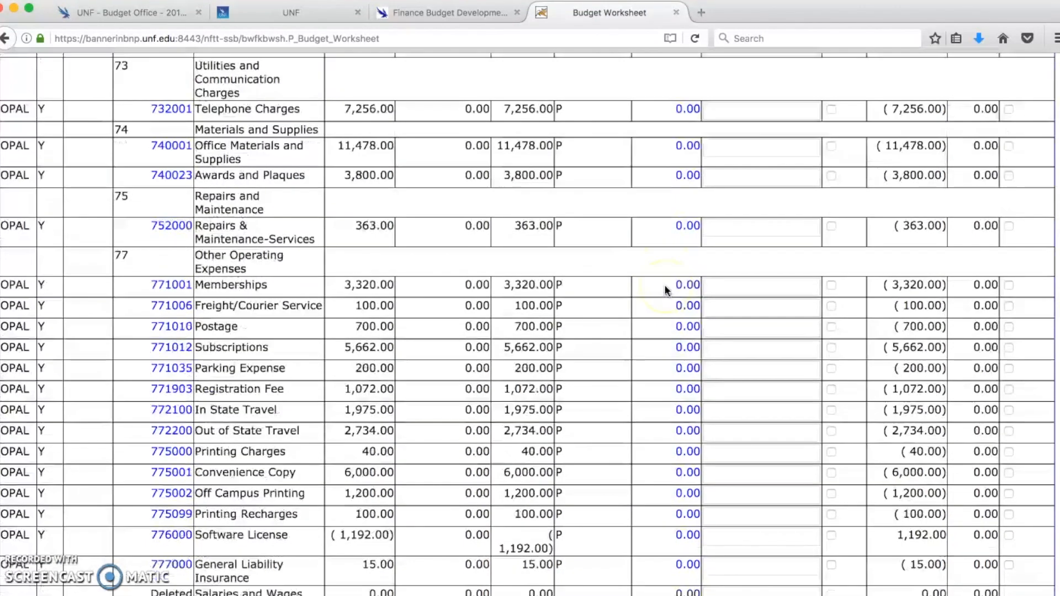
Examine the net cumulative change in the summary totals and the worksheet's posting status and parameters
{"action": "scroll", "coordinate": [667, 290], "scroll_direction": "down", "scroll_amount": 10}
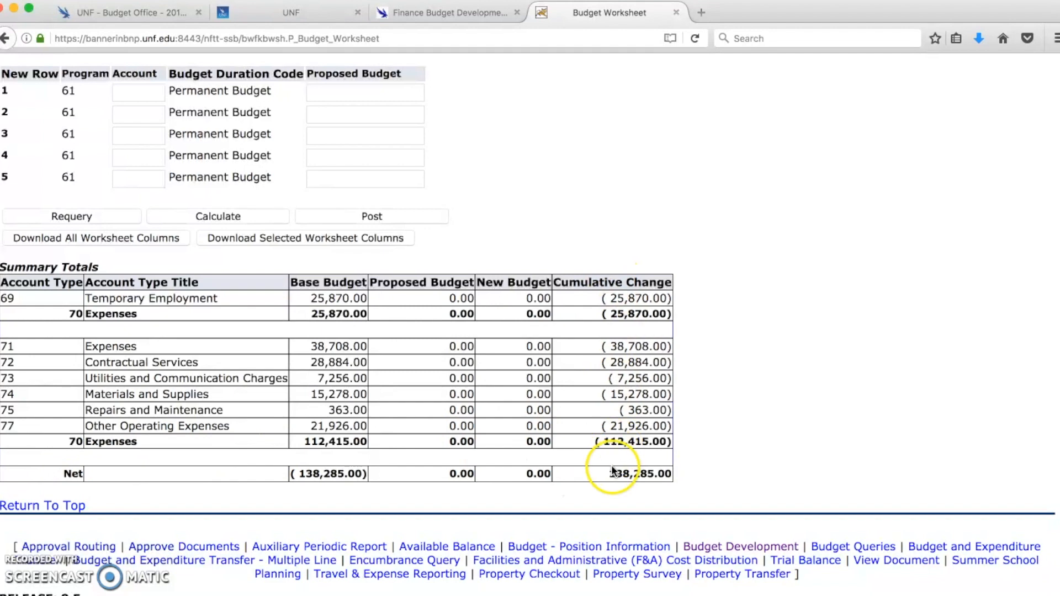
{"action": "left_click_drag", "start_coordinate": [609, 475], "coordinate": [666, 481]}
{"action": "left_click", "coordinate": [712, 457]}
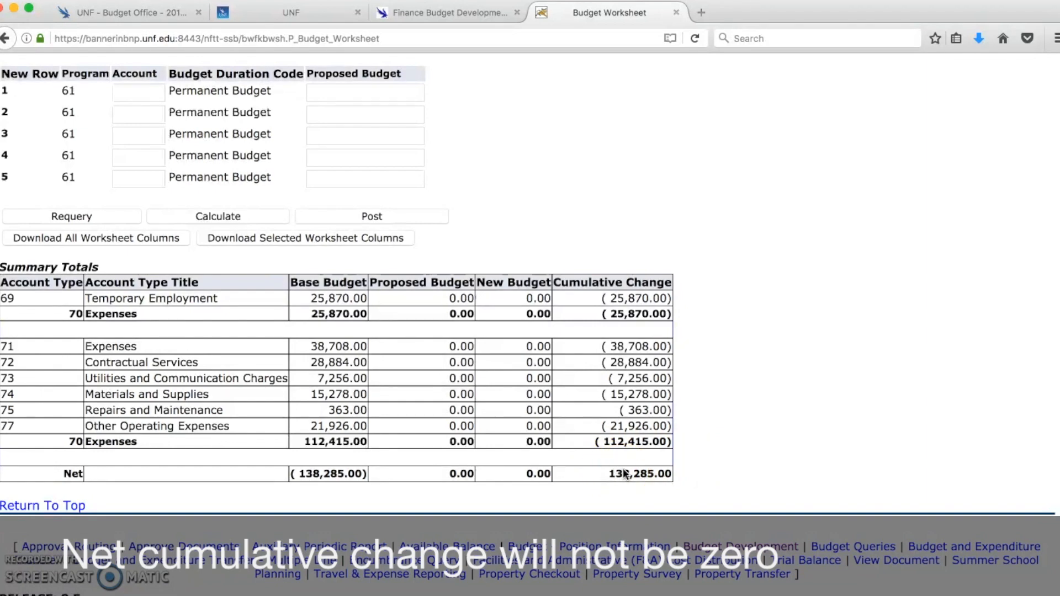
{"action": "left_click_drag", "start_coordinate": [603, 476], "coordinate": [650, 476]}
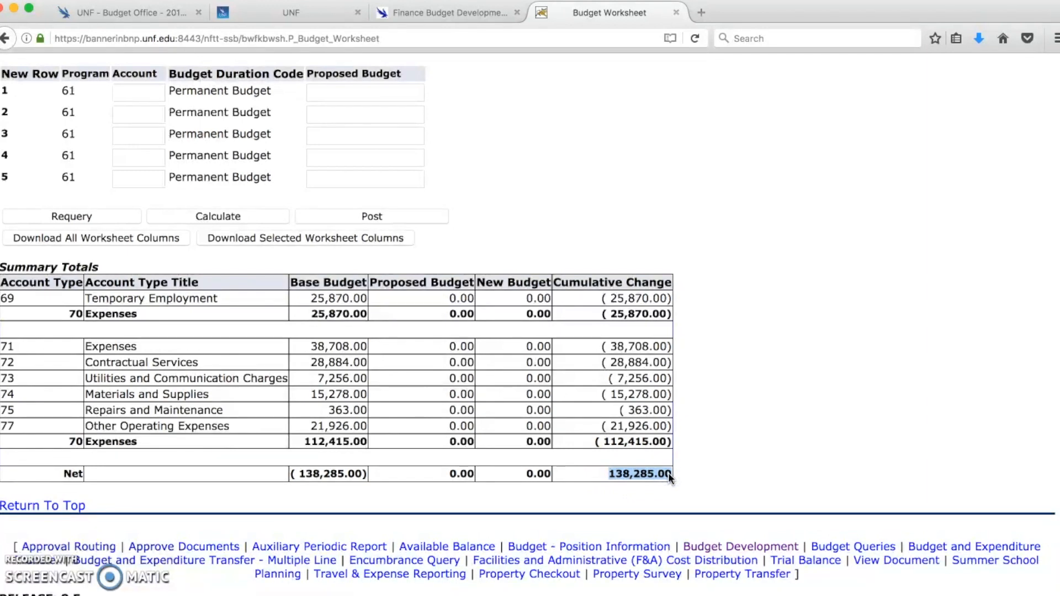
{"action": "scroll", "coordinate": [642, 375], "scroll_direction": "up", "scroll_amount": 10}
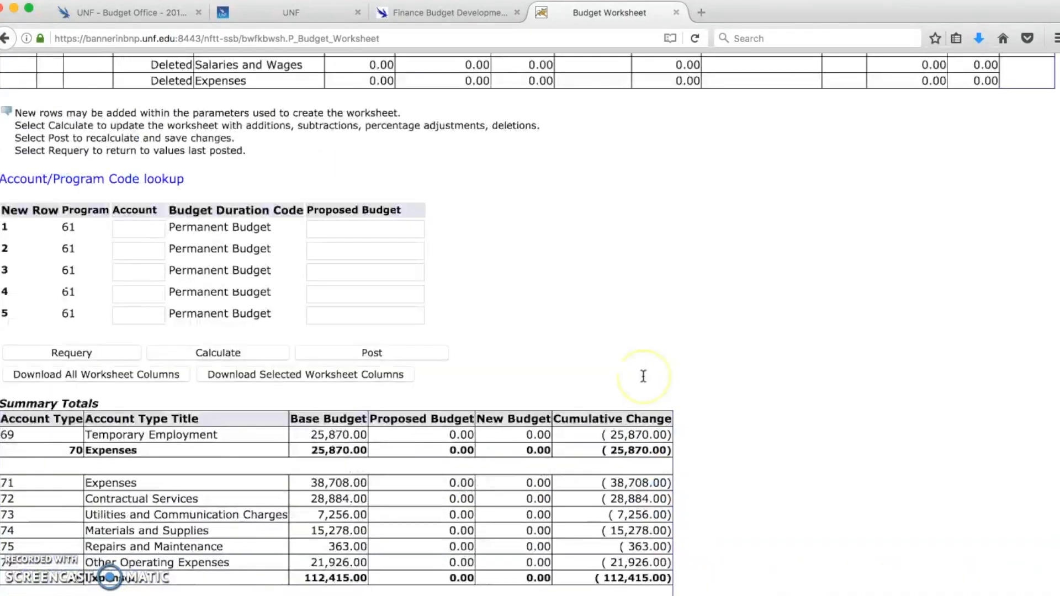
{"action": "scroll", "coordinate": [643, 377], "scroll_direction": "up", "scroll_amount": 15}
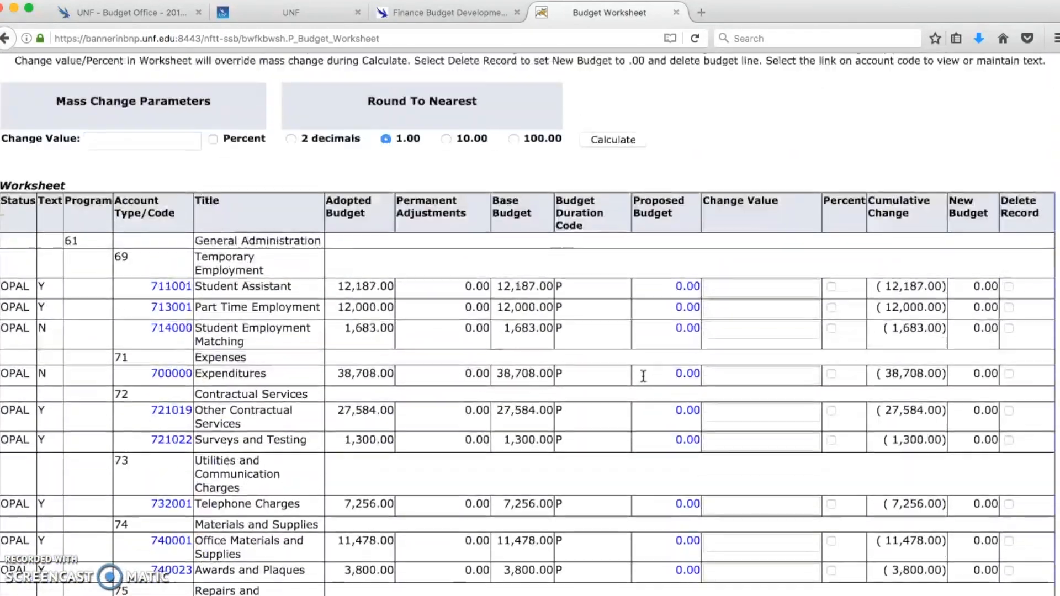
{"action": "scroll", "coordinate": [643, 376], "scroll_direction": "up", "scroll_amount": 5}
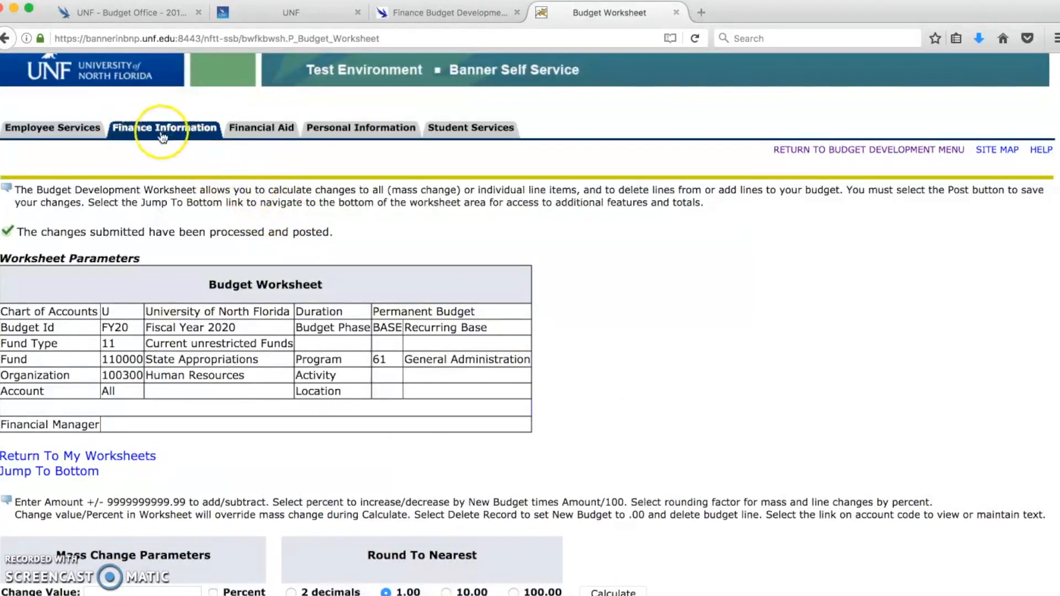
Return to Budget Development and create a new budget worksheet query with the Adopted Budget and Permanent Budget Adjustments columns
{"action": "scroll", "coordinate": [283, 278], "scroll_direction": "down", "scroll_amount": 20}
{"action": "scroll", "coordinate": [284, 281], "scroll_direction": "down", "scroll_amount": 8}
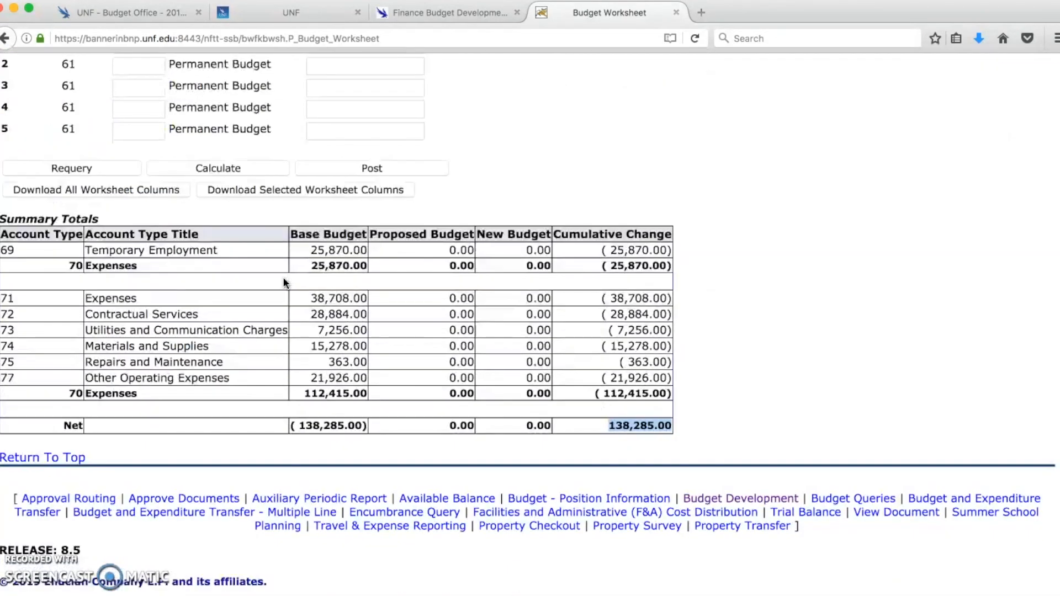
{"action": "left_click", "coordinate": [730, 500]}
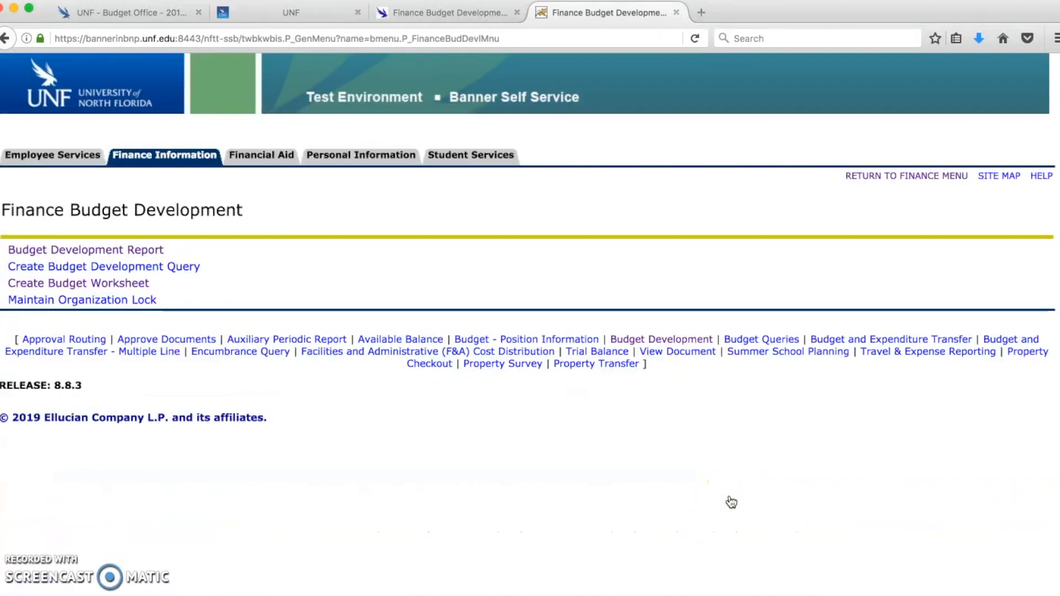
{"action": "left_click", "coordinate": [102, 283]}
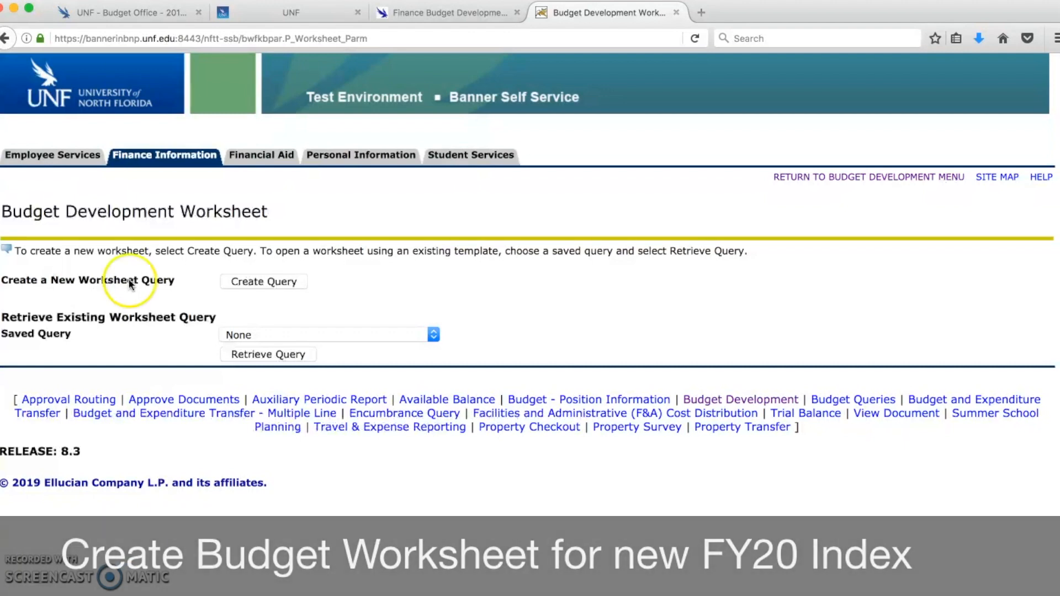
{"action": "left_click", "coordinate": [235, 284]}
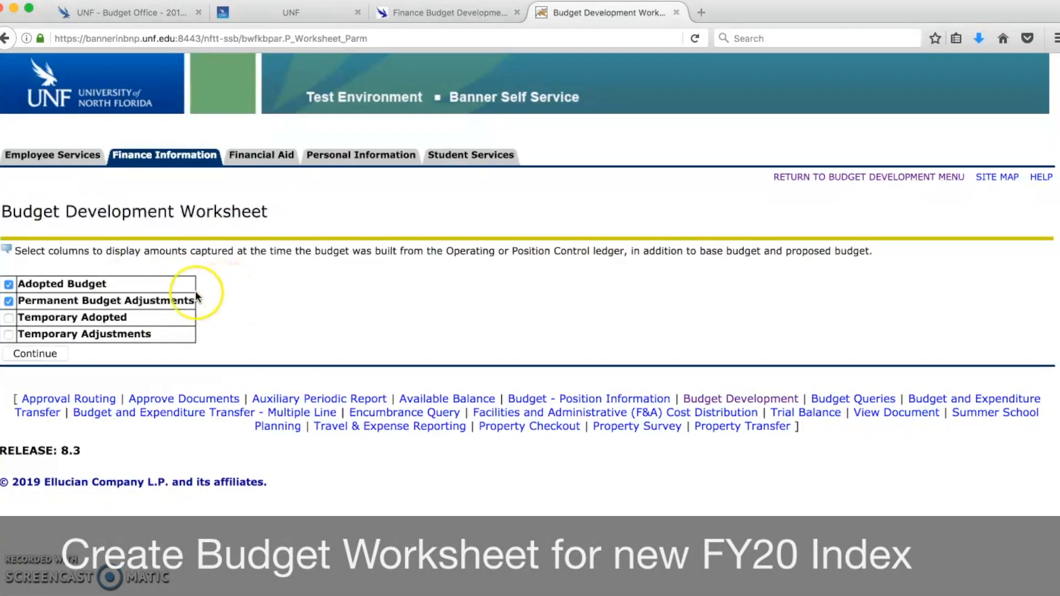
{"action": "left_click", "coordinate": [51, 354]}
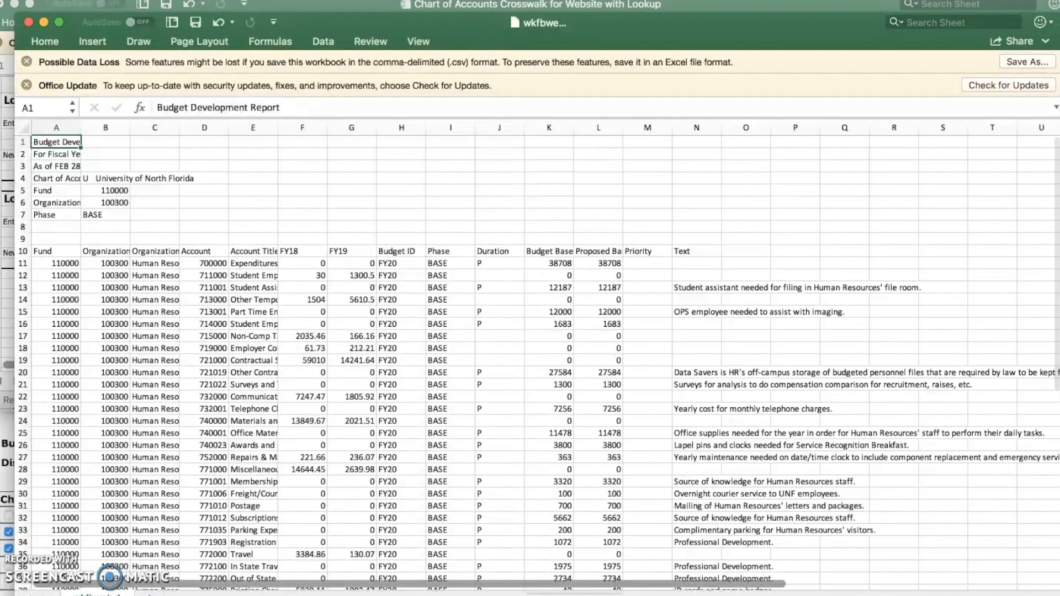
Switch to Excel and read the new FY20 index for FY19 index 100300 in the Chart of Accounts Crosswalk workbook
{"action": "left_click_drag", "start_coordinate": [370, 28], "coordinate": [385, 83]}
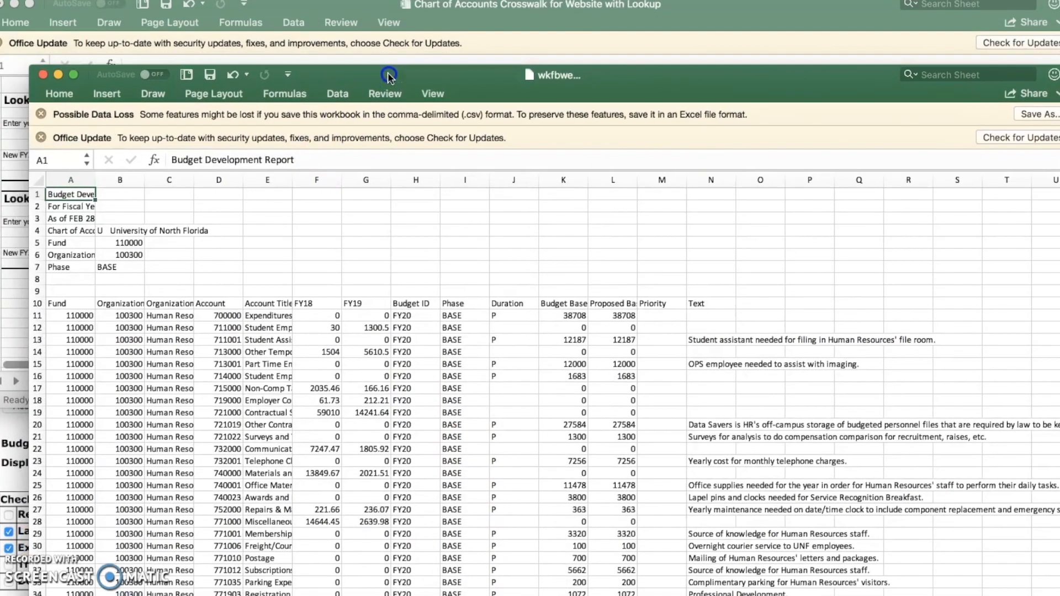
{"action": "left_click", "coordinate": [375, 6]}
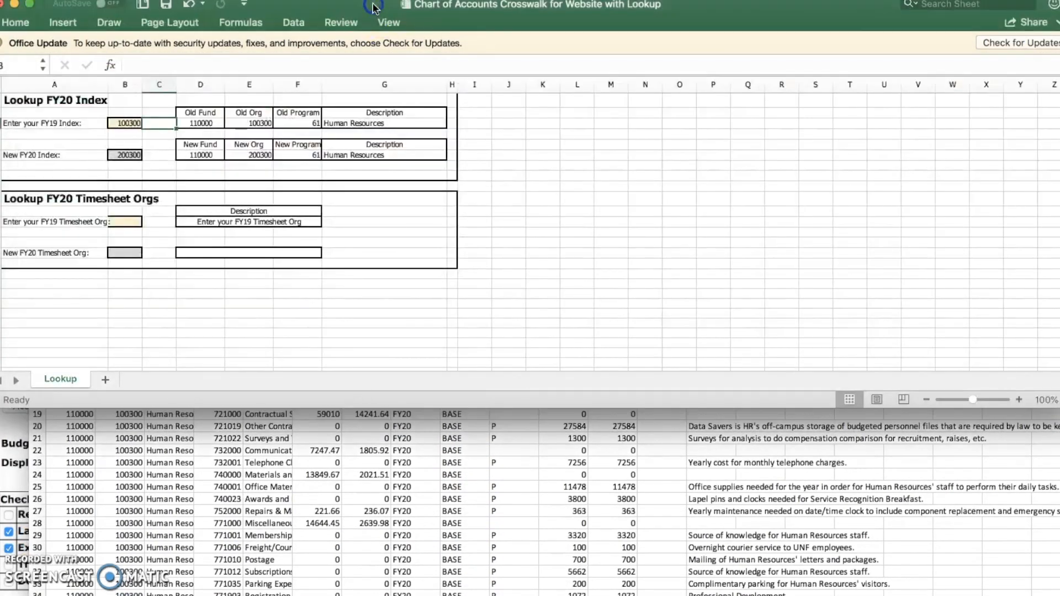
{"action": "left_click", "coordinate": [116, 124]}
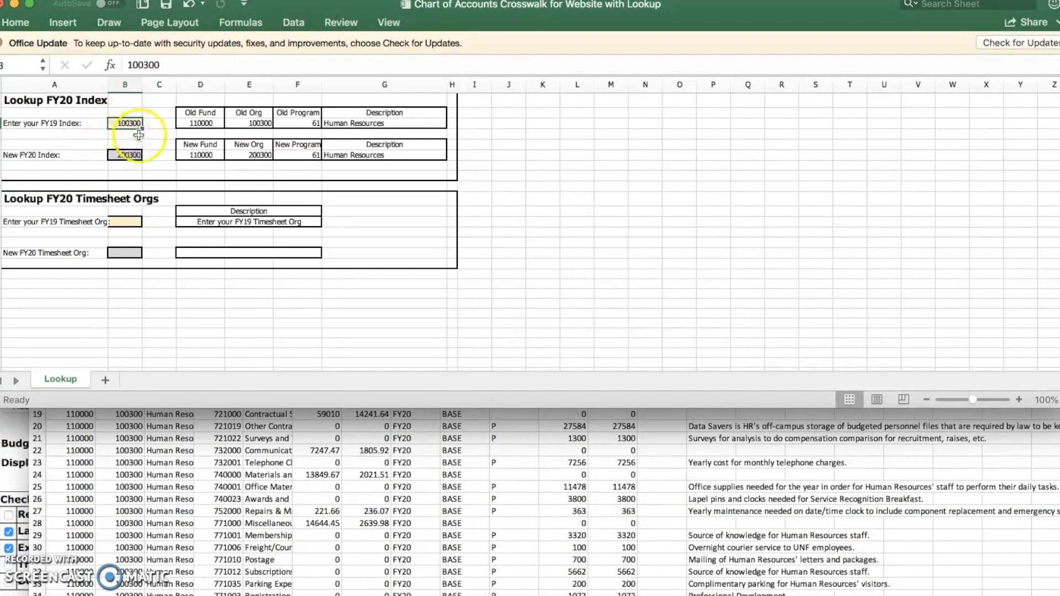
{"action": "left_click", "coordinate": [124, 155]}
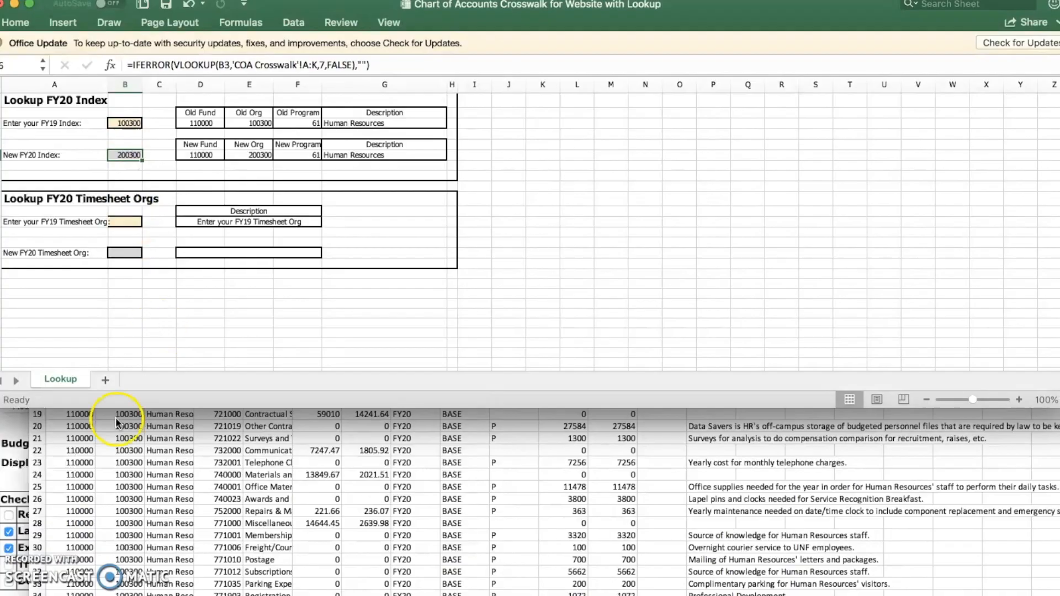
Switch to the browser and set the Budget Development Worksheet query's index to 200300, checking the BASE budget phase
{"action": "left_click", "coordinate": [15, 464]}
{"action": "left_click", "coordinate": [144, 348]}
{"action": "type", "text": "2"}
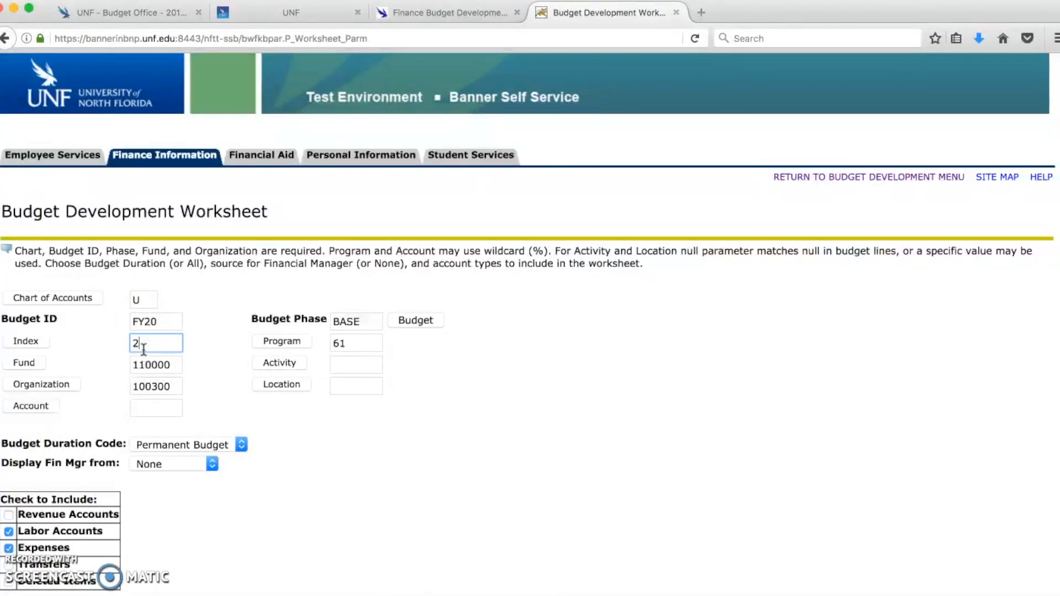
{"action": "type", "text": "00300"}
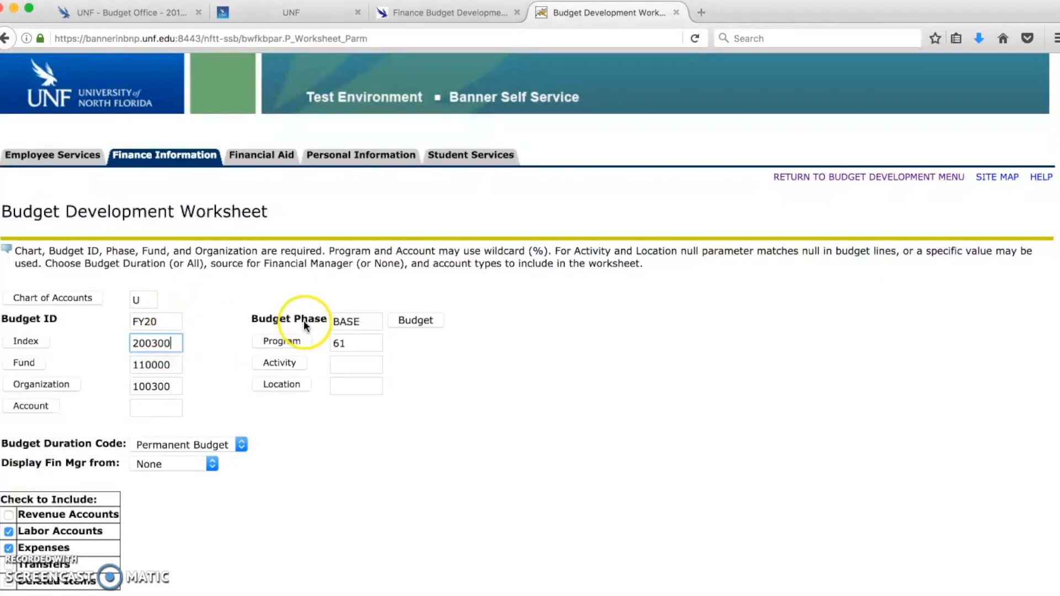
{"action": "left_click", "coordinate": [333, 323]}
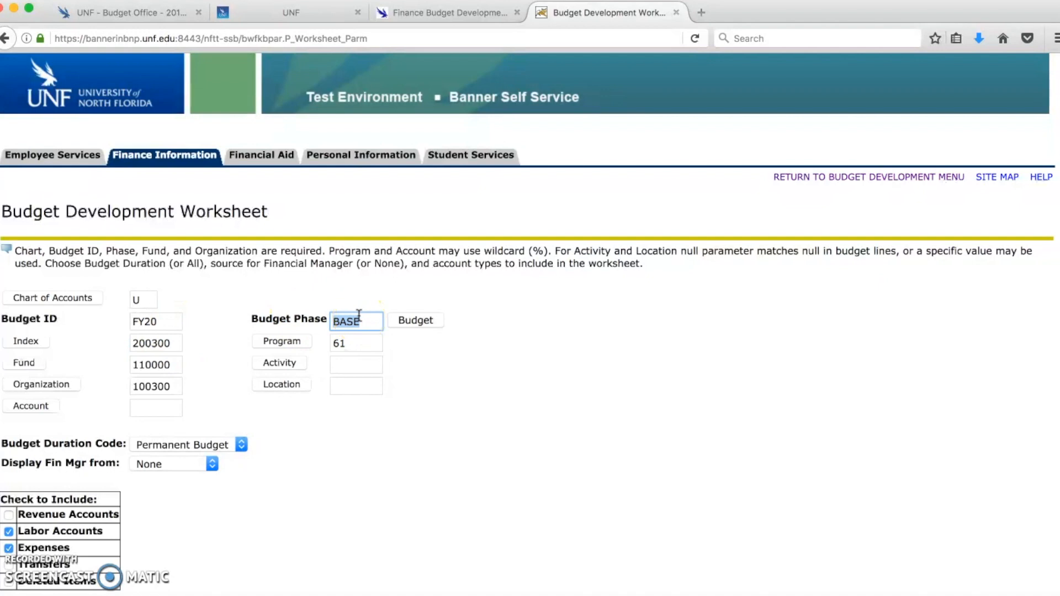
Submit the query to fill in the fund, organization and program for the index, and submit it again to open the worksheet
{"action": "scroll", "coordinate": [359, 314], "scroll_direction": "down", "scroll_amount": 2}
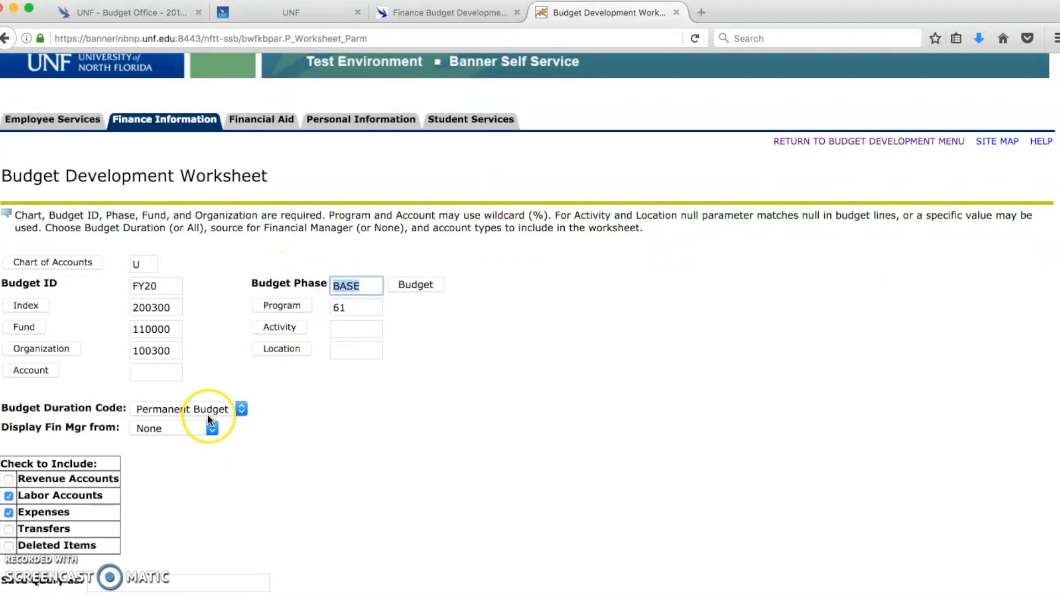
{"action": "scroll", "coordinate": [208, 420], "scroll_direction": "down", "scroll_amount": 3}
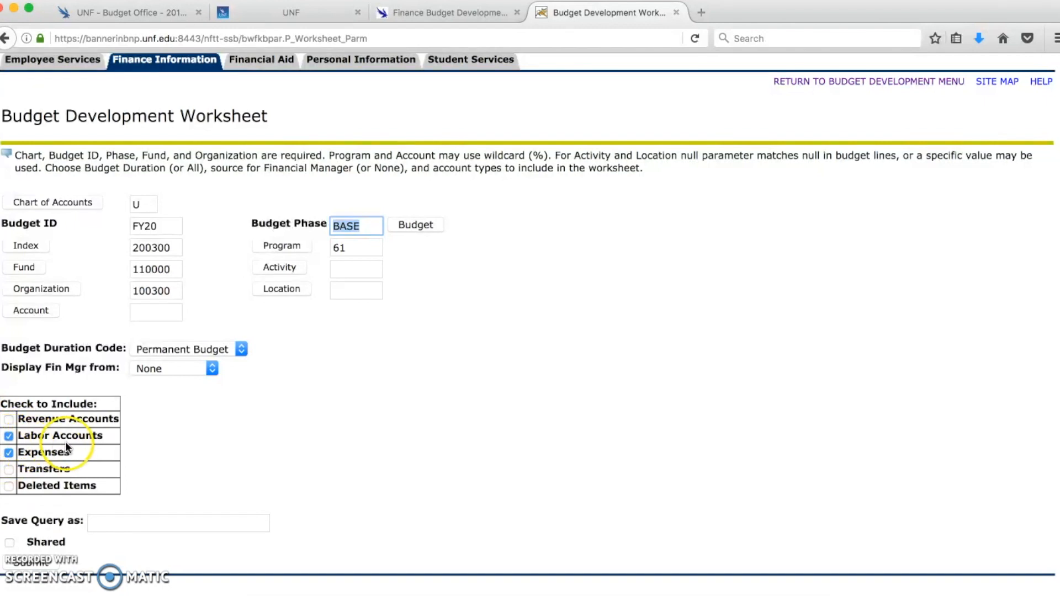
{"action": "scroll", "coordinate": [207, 442], "scroll_direction": "down", "scroll_amount": 2}
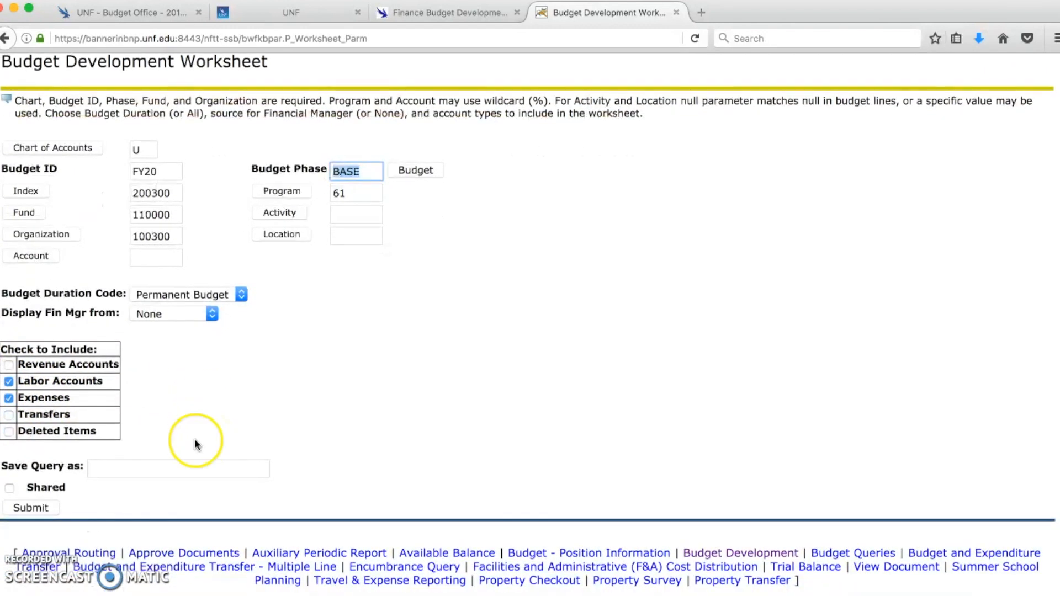
{"action": "left_click", "coordinate": [46, 507]}
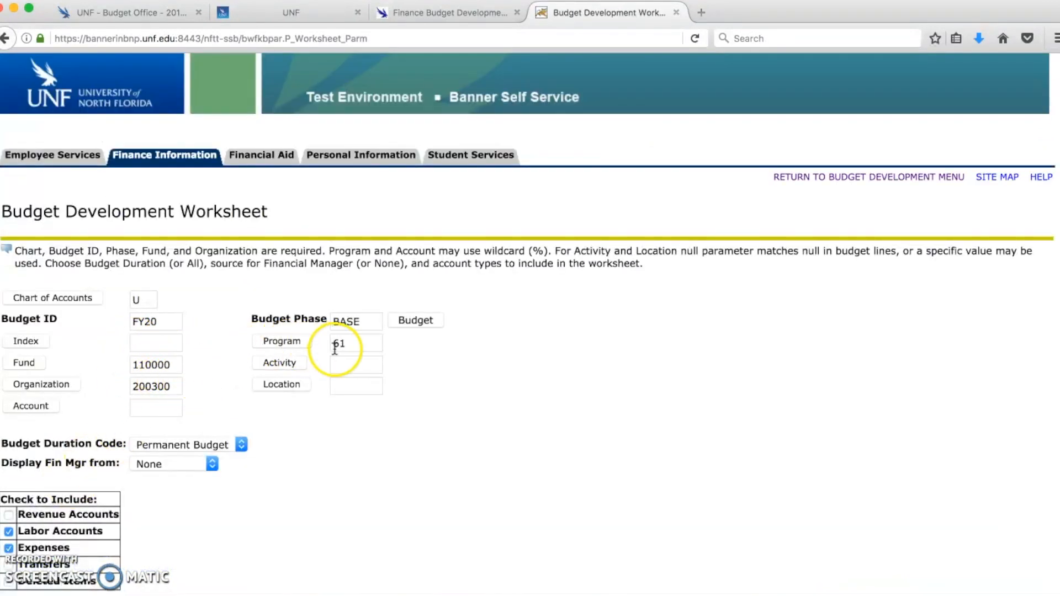
{"action": "scroll", "coordinate": [290, 450], "scroll_direction": "down", "scroll_amount": 5}
{"action": "left_click", "coordinate": [34, 526]}
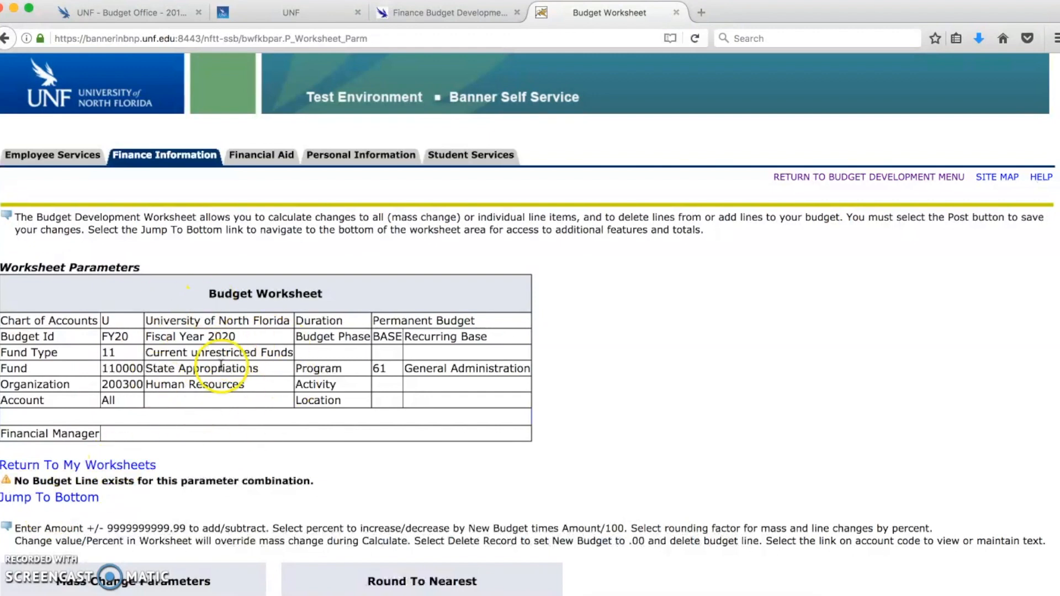
Examine the worksheet's organization parameter, the instructions for adding rows and the empty new-row entry area
{"action": "left_click_drag", "start_coordinate": [170, 386], "coordinate": [238, 388]}
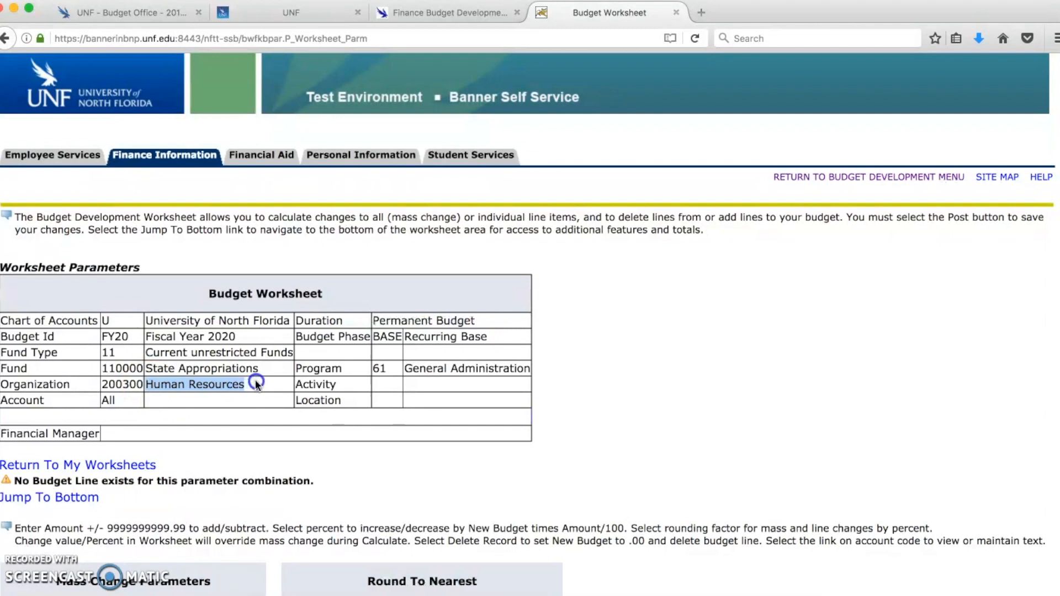
{"action": "scroll", "coordinate": [256, 385], "scroll_direction": "down", "scroll_amount": 5}
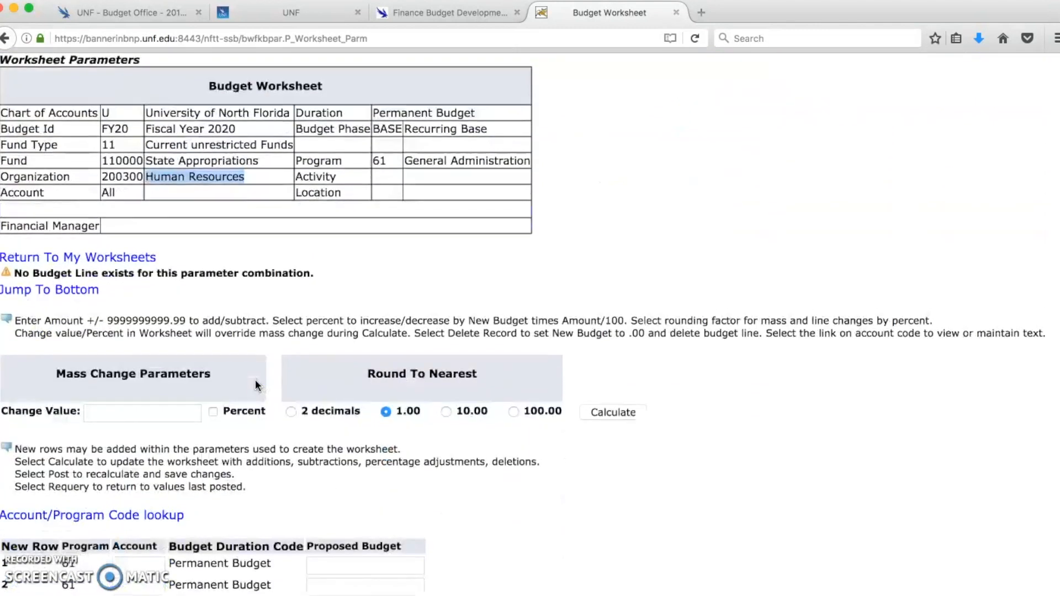
{"action": "scroll", "coordinate": [255, 385], "scroll_direction": "down", "scroll_amount": 1}
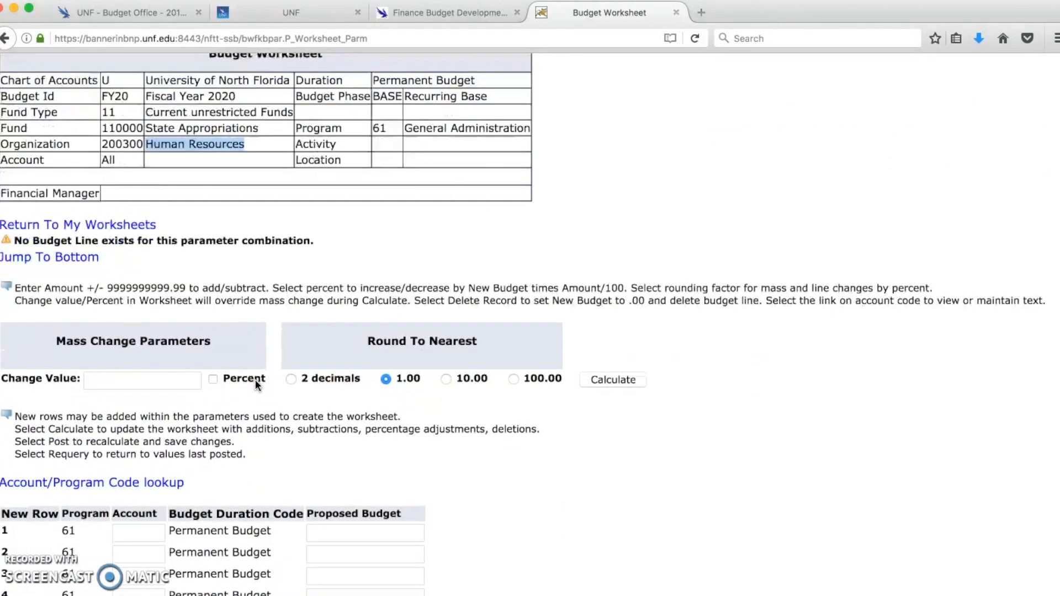
{"action": "scroll", "coordinate": [255, 384], "scroll_direction": "down", "scroll_amount": 3}
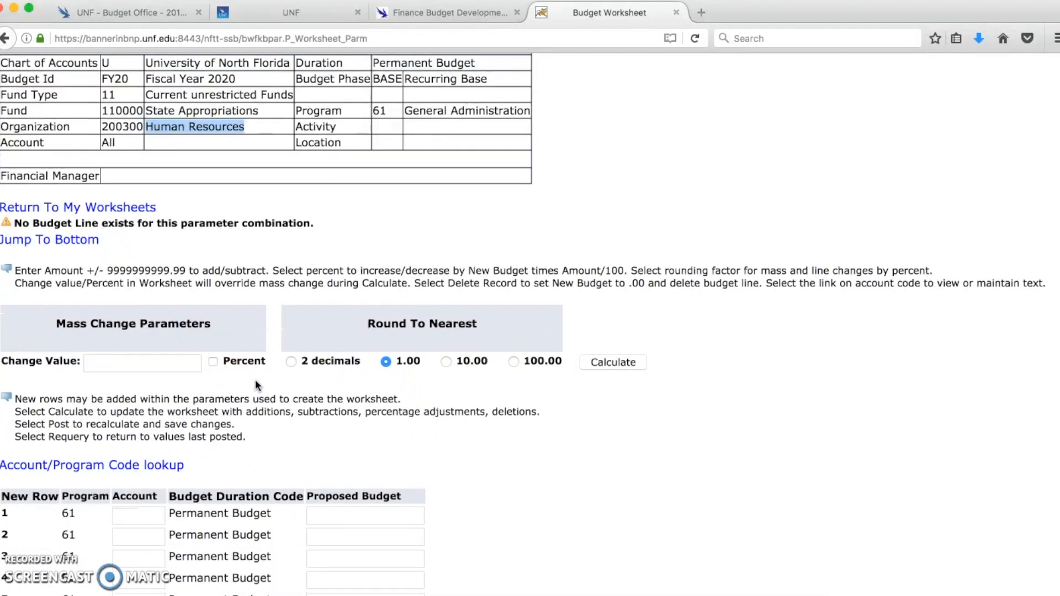
{"action": "scroll", "coordinate": [255, 382], "scroll_direction": "down", "scroll_amount": 1}
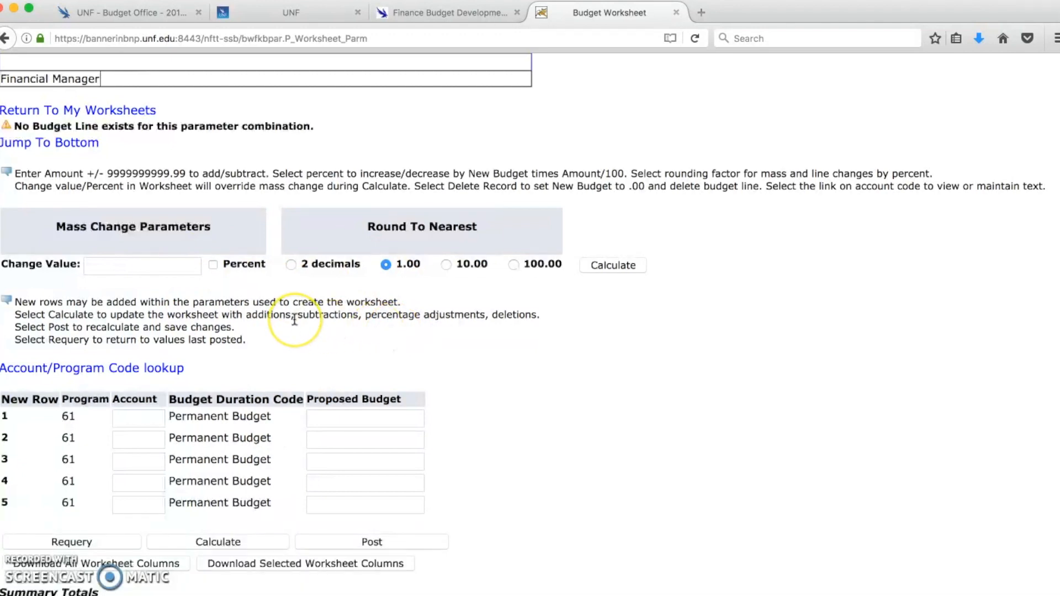
{"action": "scroll", "coordinate": [292, 310], "scroll_direction": "down", "scroll_amount": 2}
{"action": "scroll", "coordinate": [294, 319], "scroll_direction": "down", "scroll_amount": 1}
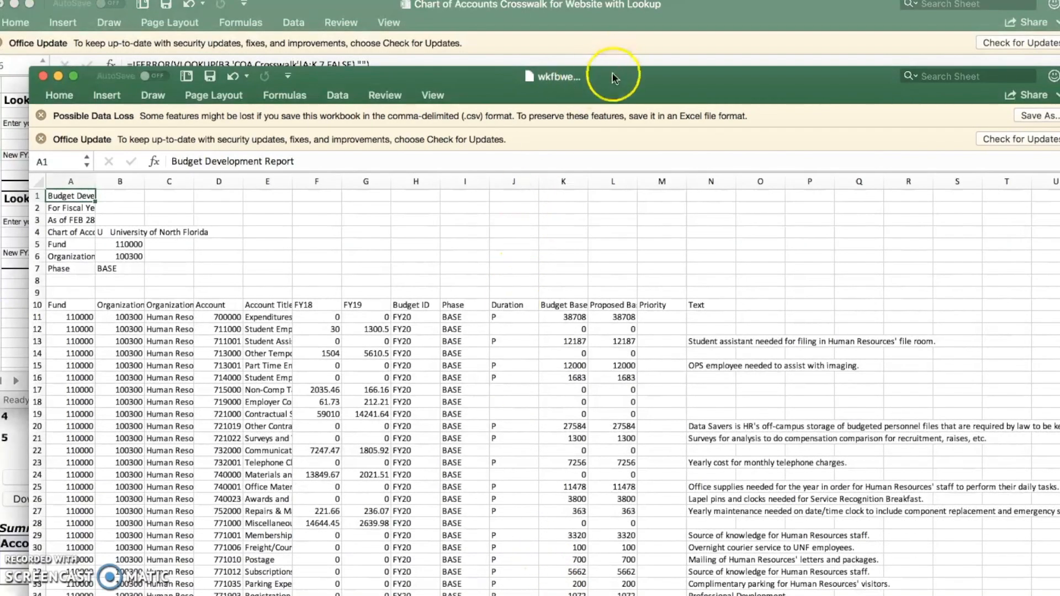
Switch to the downloaded budget workbook in Excel, move its window up and dismiss the Possible Data Loss and Office Update notices
{"action": "left_click_drag", "start_coordinate": [613, 77], "coordinate": [556, 23]}
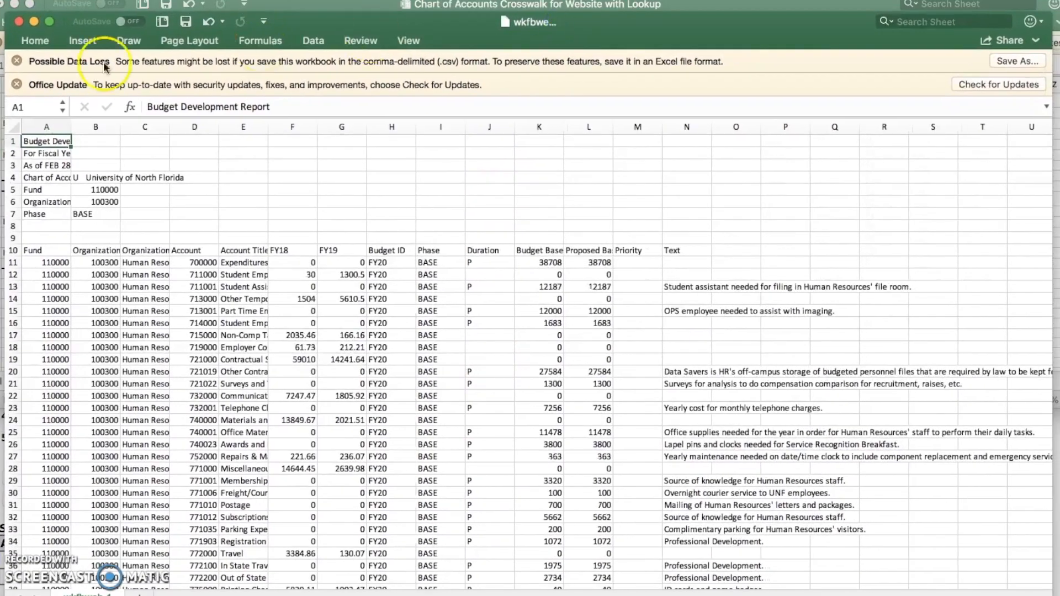
{"action": "left_click", "coordinate": [16, 61]}
{"action": "left_click", "coordinate": [17, 62]}
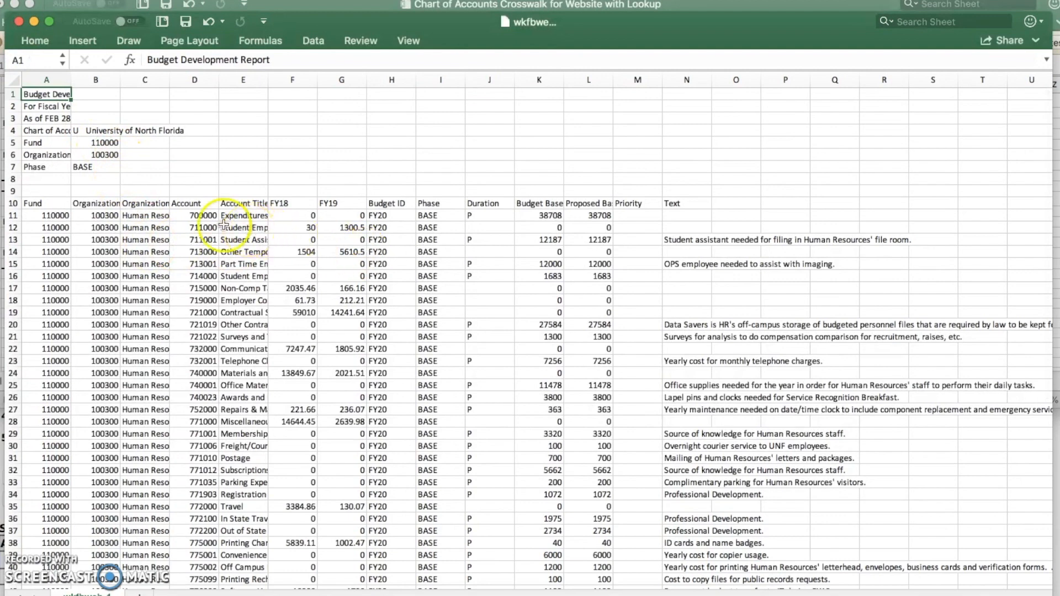
Examine the Account, Proposed Base and Text columns of the old organization's budget lines
{"action": "left_click_drag", "start_coordinate": [191, 207], "coordinate": [187, 429]}
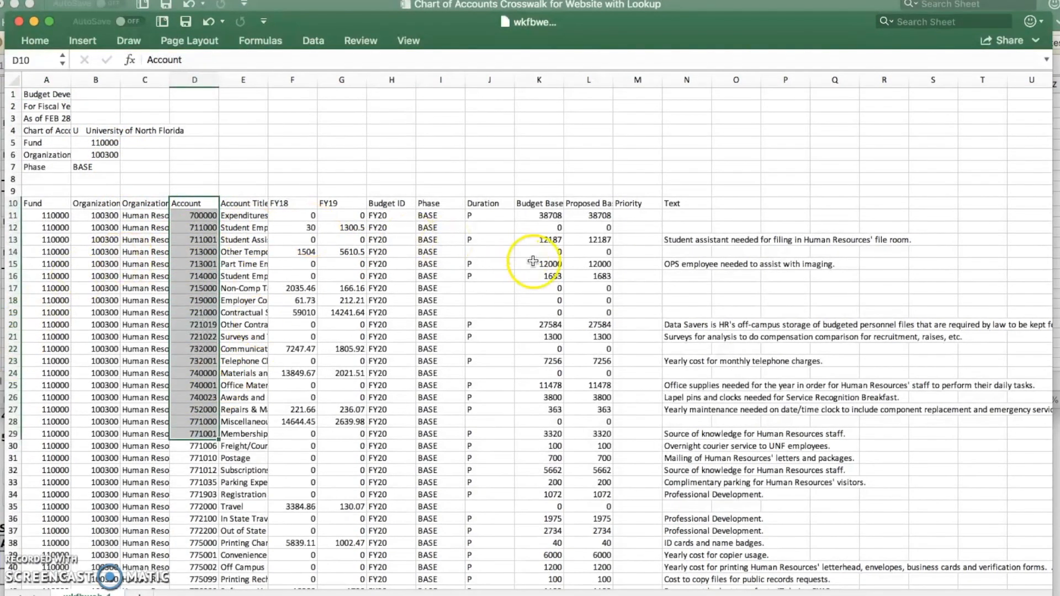
{"action": "left_click_drag", "start_coordinate": [590, 216], "coordinate": [592, 439]}
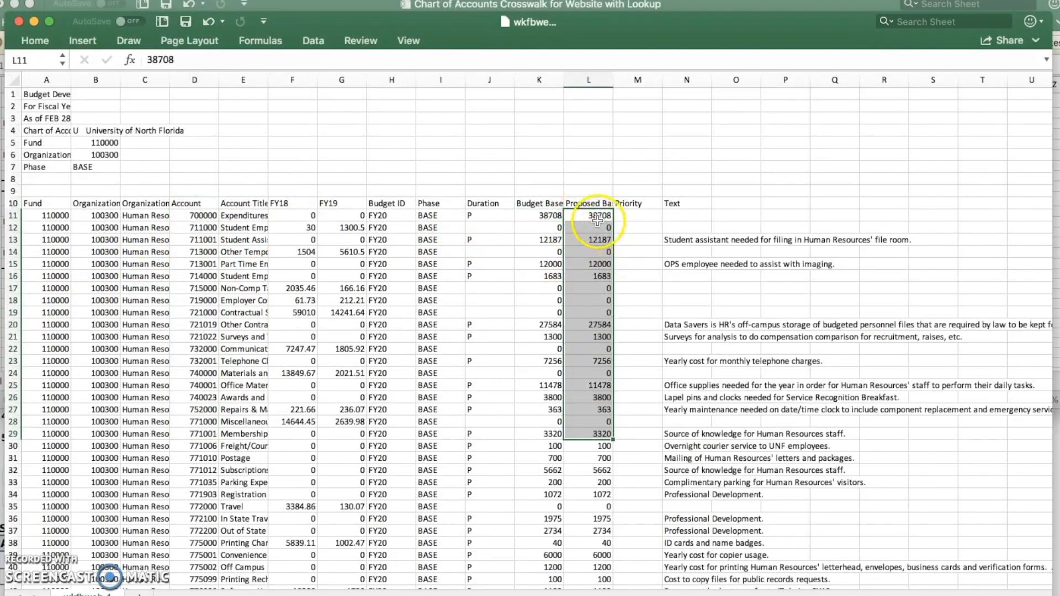
{"action": "left_click_drag", "start_coordinate": [686, 216], "coordinate": [684, 530]}
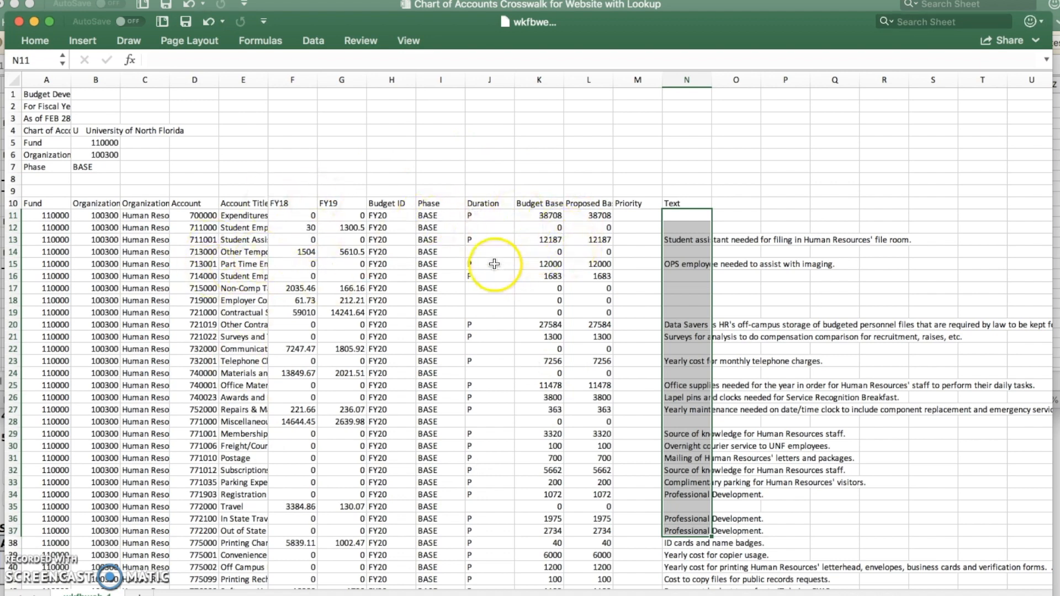
Shift the workbook window to expose the browser and copy account code 700000 into the Account field of new row 1
{"action": "left_click_drag", "start_coordinate": [415, 28], "coordinate": [436, 28]}
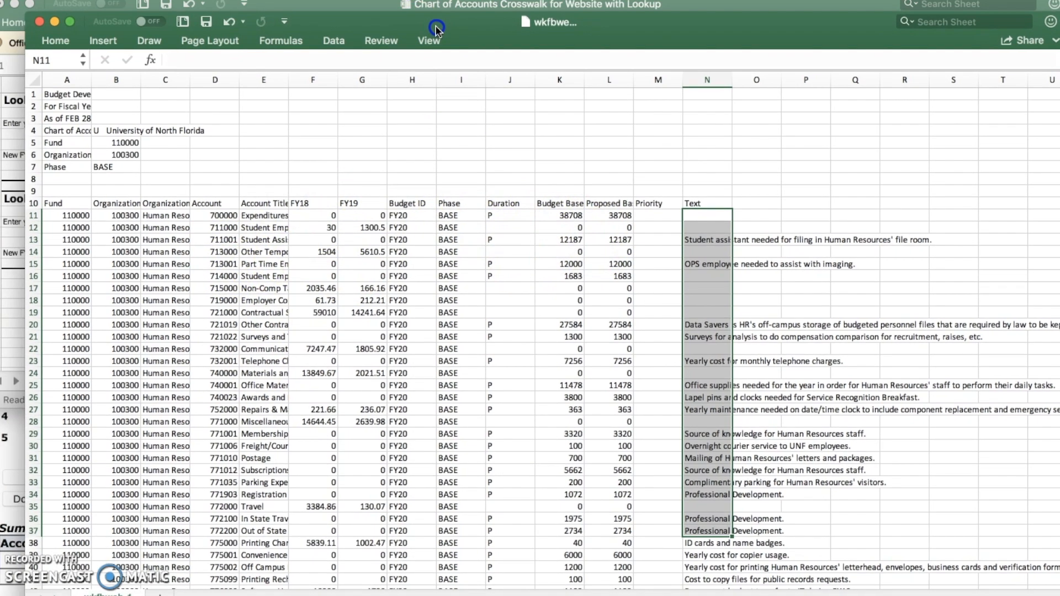
{"action": "left_click", "coordinate": [213, 215]}
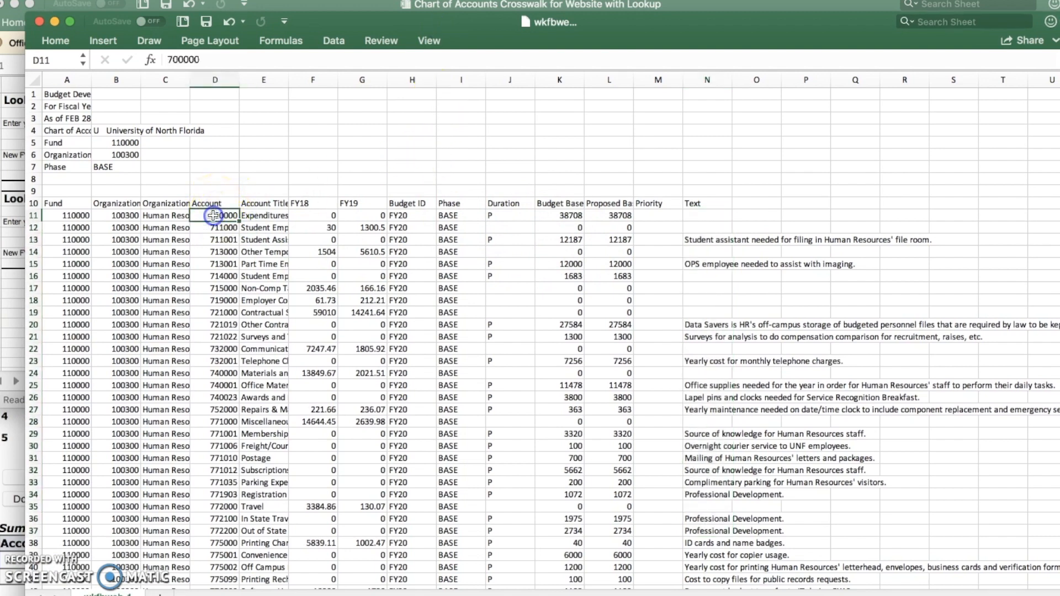
{"action": "left_click", "coordinate": [619, 202]}
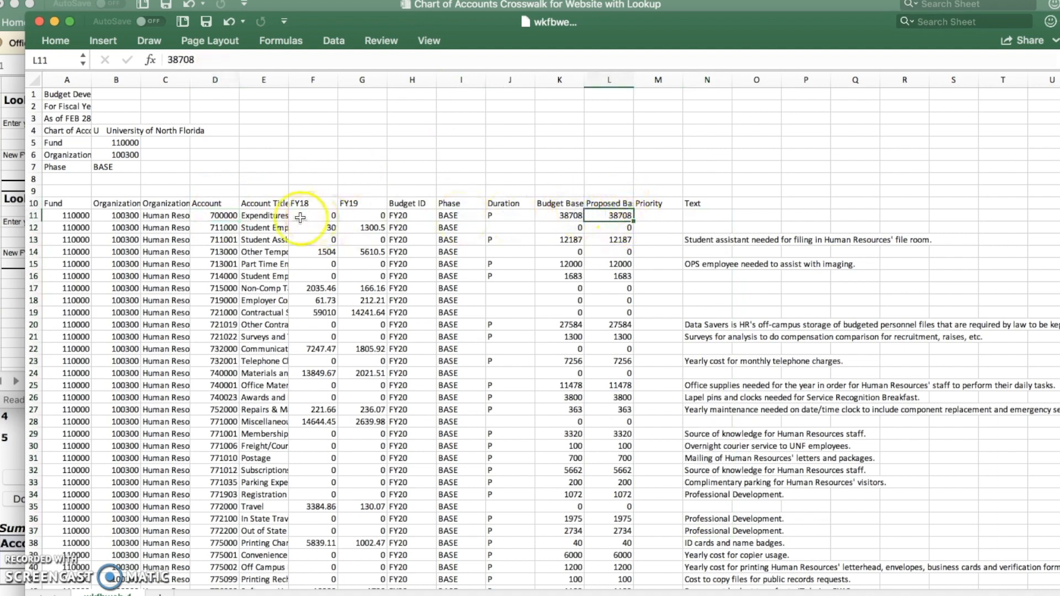
{"action": "left_click", "coordinate": [216, 219]}
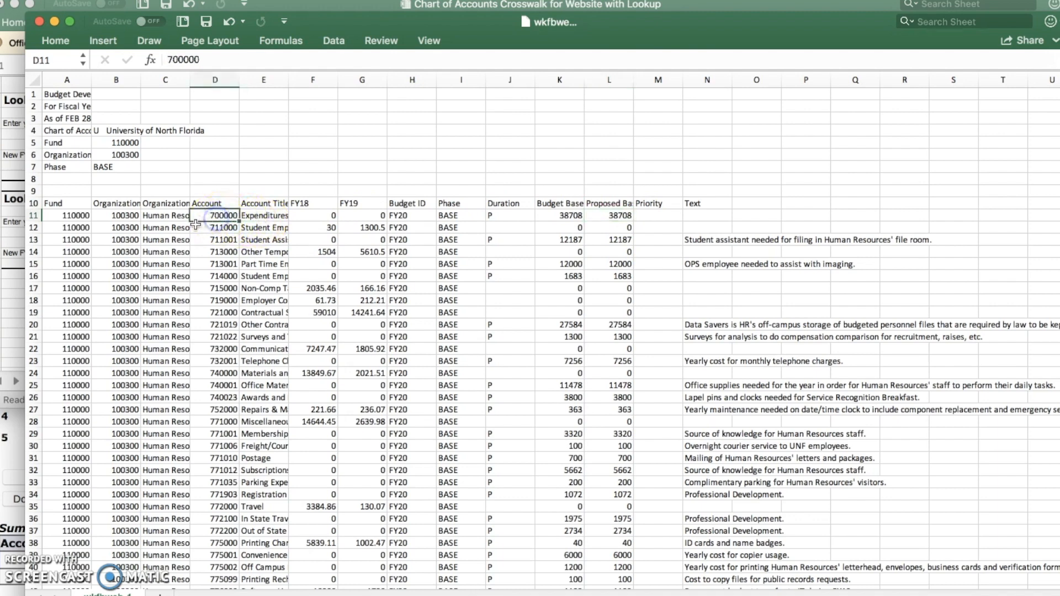
{"action": "left_click", "coordinate": [260, 216]}
{"action": "left_click", "coordinate": [226, 215]}
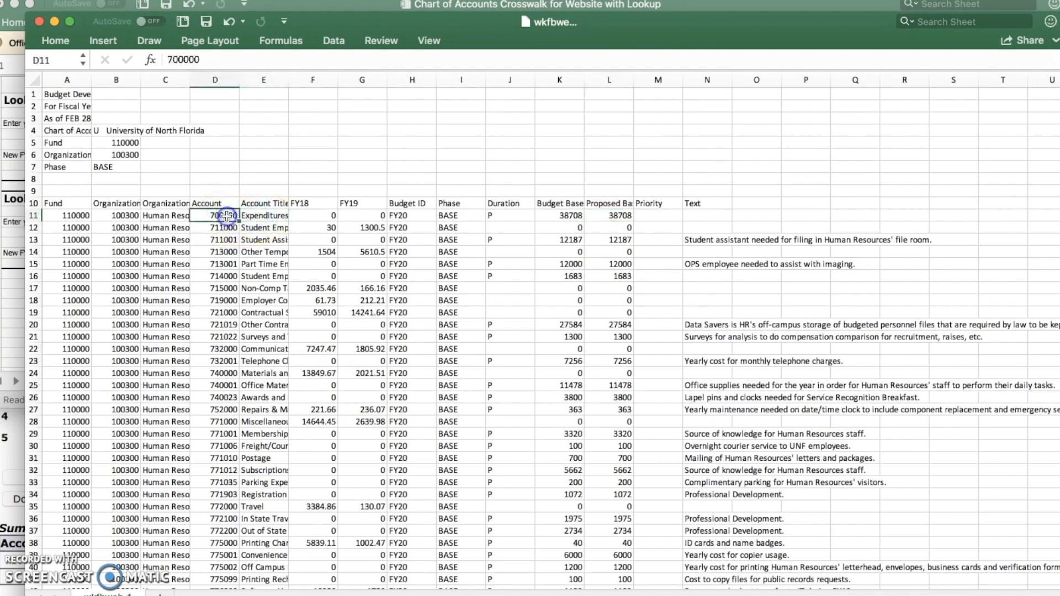
{"action": "left_click", "coordinate": [19, 423]}
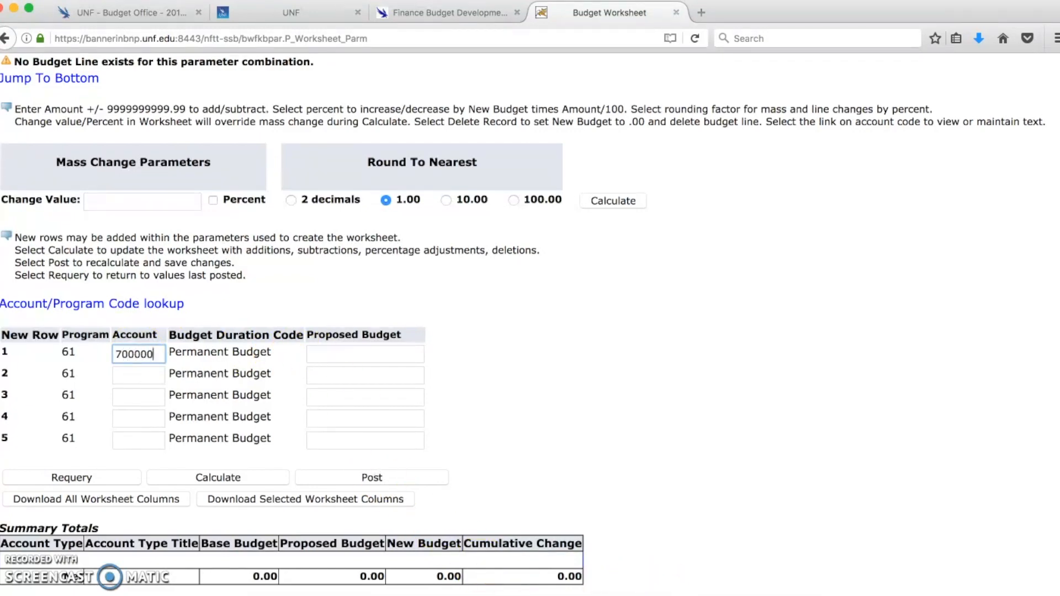
Widen the workbook's Proposed Base column and copy account 700000's amount, 38708, into the browser worksheet's Proposed Budget for new row 1
{"action": "left_click", "coordinate": [574, 595]}
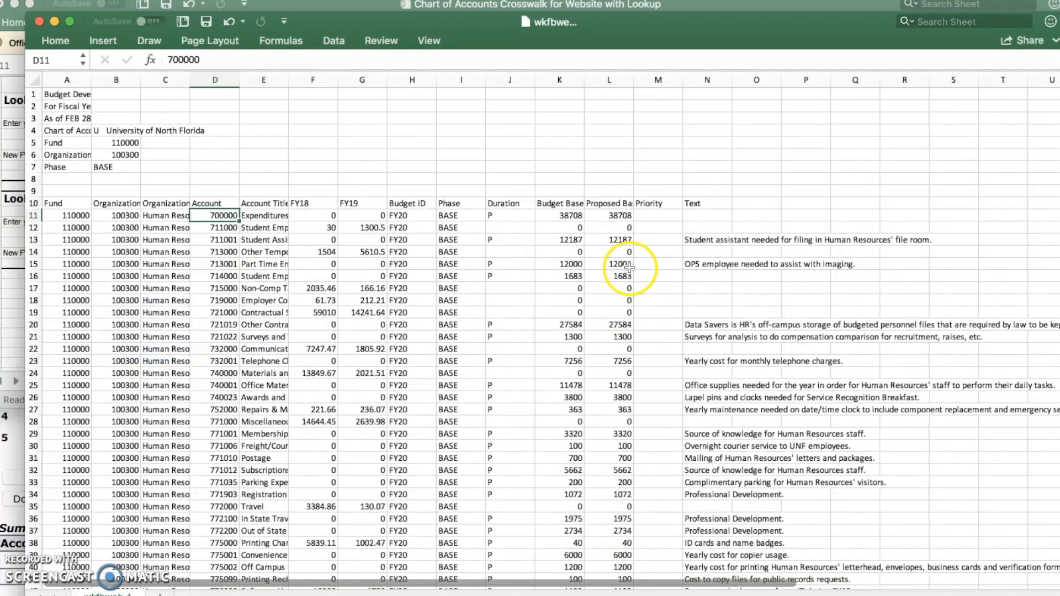
{"action": "left_click", "coordinate": [608, 202]}
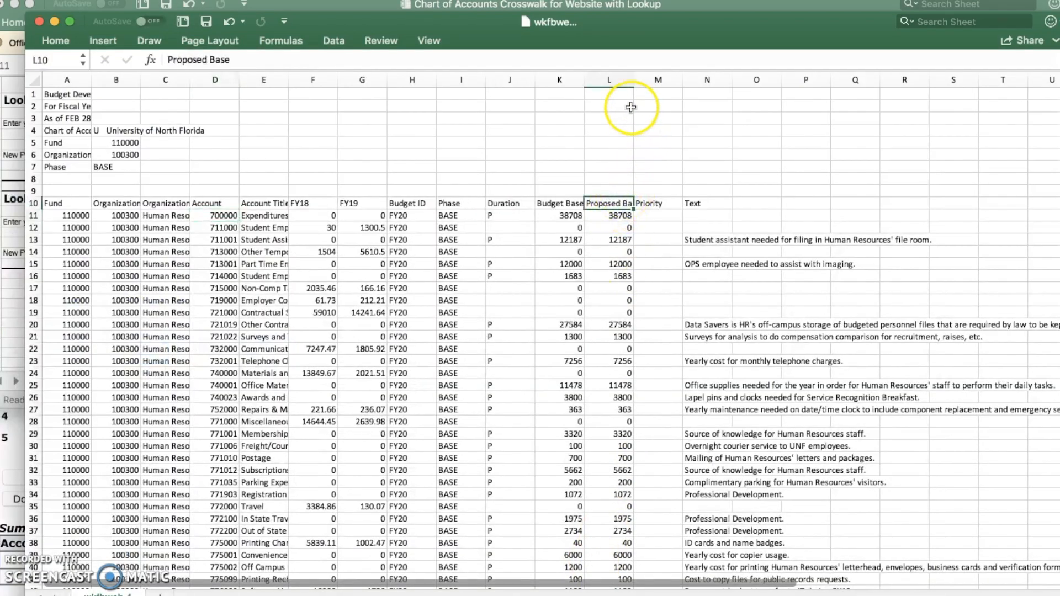
{"action": "left_click_drag", "start_coordinate": [633, 80], "coordinate": [671, 80]}
{"action": "left_click", "coordinate": [642, 216]}
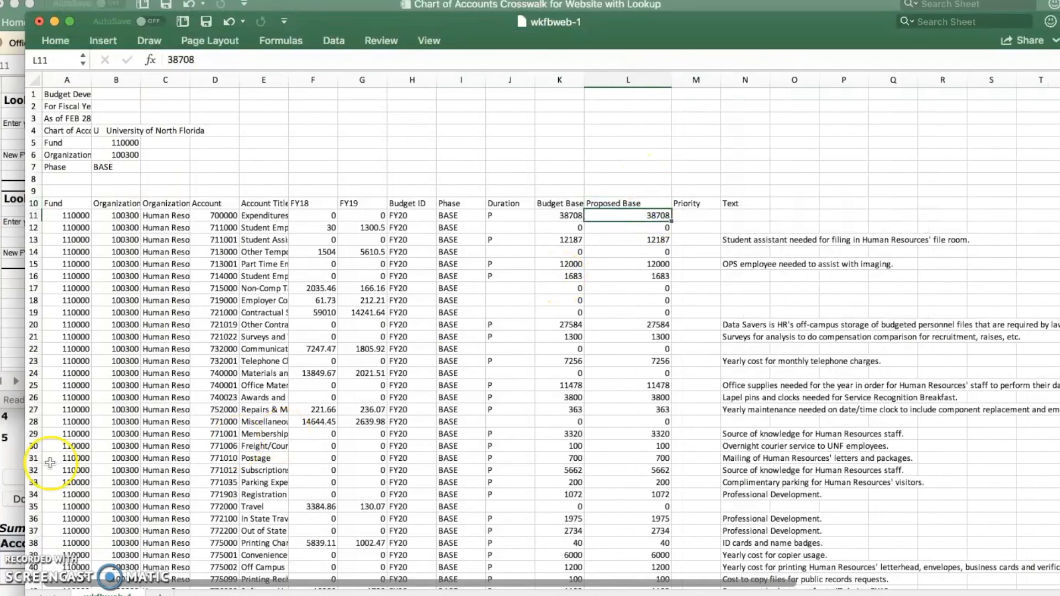
{"action": "left_click", "coordinate": [11, 468]}
{"action": "left_click", "coordinate": [340, 358]}
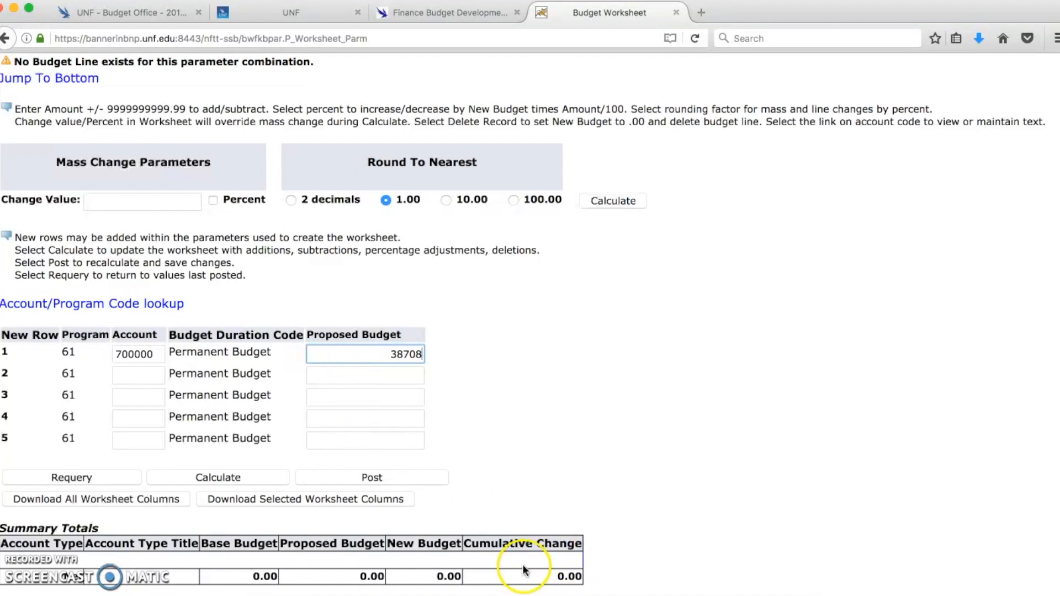
Copy account code 711001 from the Excel workbook into the Account field of new row 2 in the browser worksheet
{"action": "left_click", "coordinate": [575, 595]}
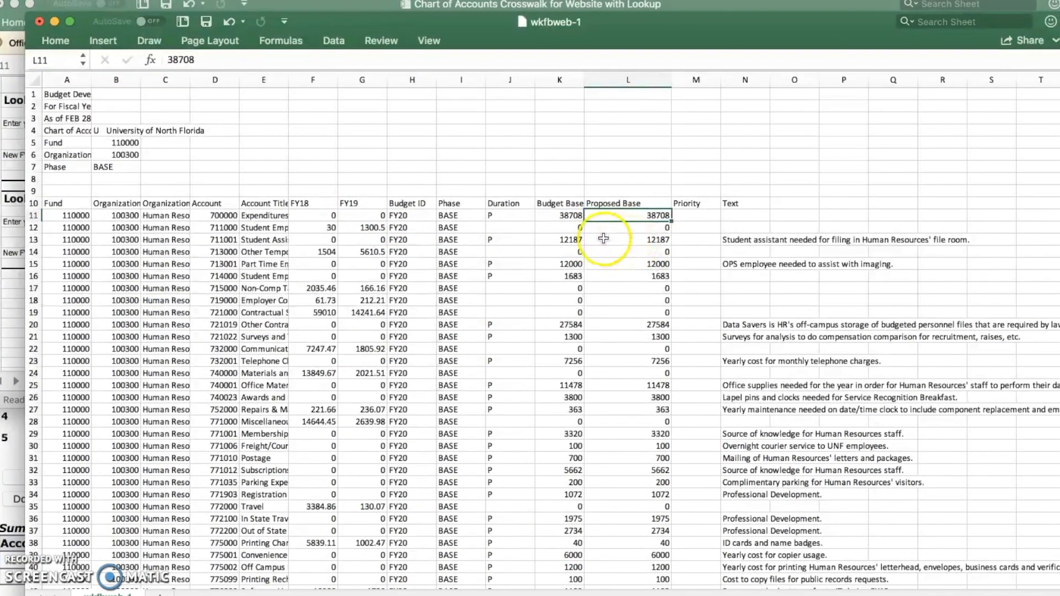
{"action": "left_click", "coordinate": [219, 239]}
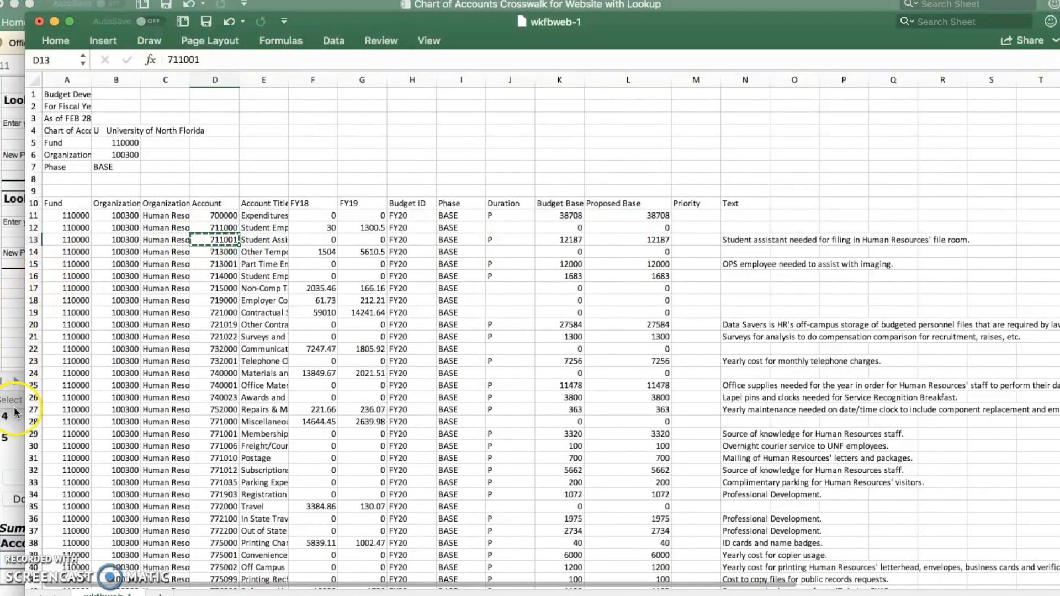
{"action": "left_click", "coordinate": [18, 431]}
{"action": "left_click", "coordinate": [128, 378]}
{"action": "type", "text": "711001"}
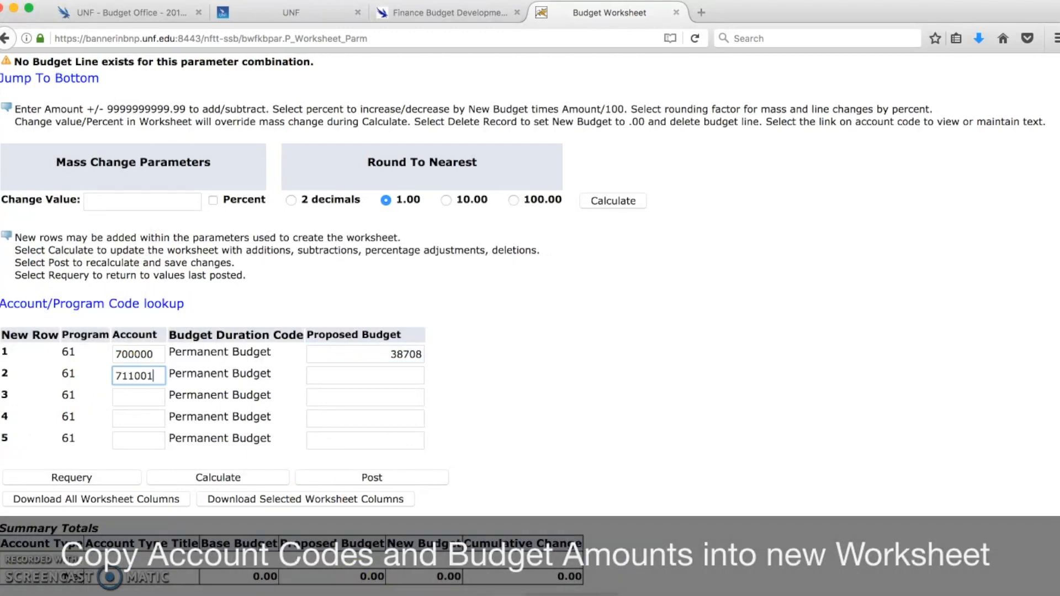
Copy account 711001's Proposed Base amount, 12187, from Excel into the Proposed Budget of new row 2 in the browser worksheet
{"action": "left_click", "coordinate": [381, 595]}
{"action": "left_click", "coordinate": [659, 239]}
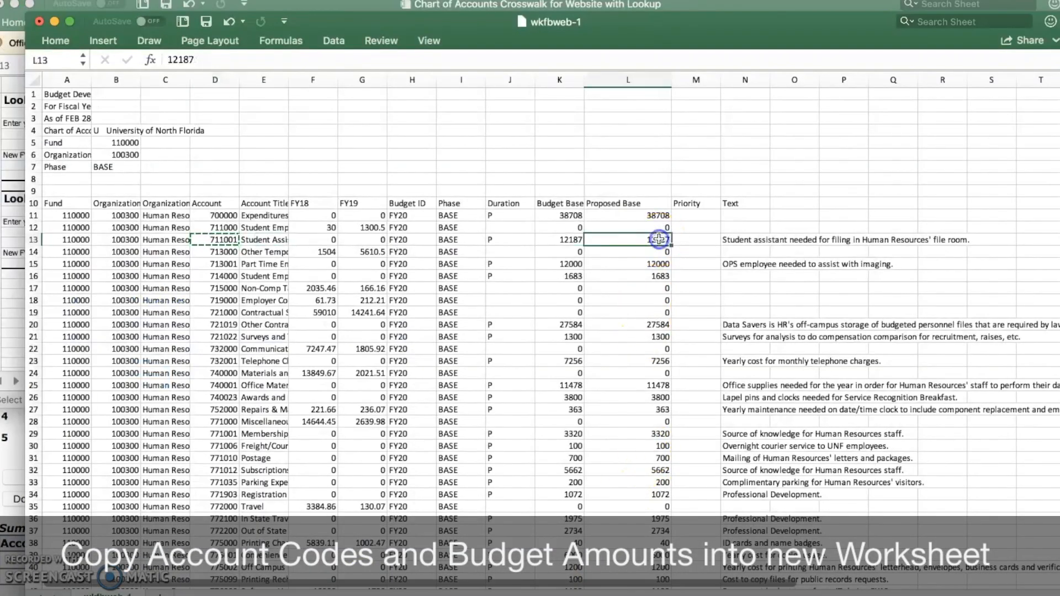
{"action": "key", "text": "super+c"}
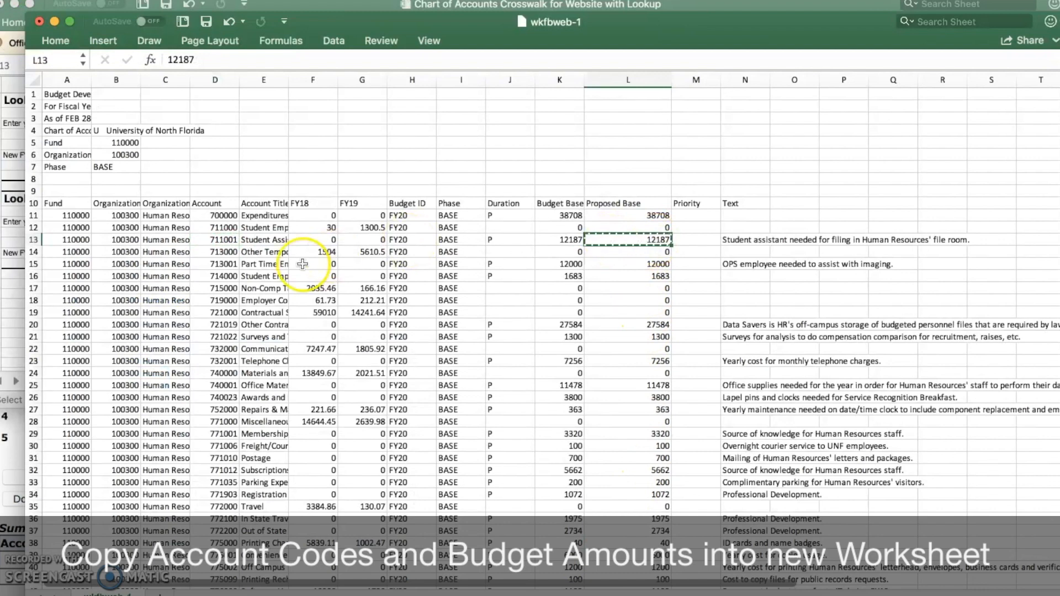
{"action": "left_click", "coordinate": [8, 437]}
{"action": "left_click", "coordinate": [350, 374]}
{"action": "key", "text": "super+v"}
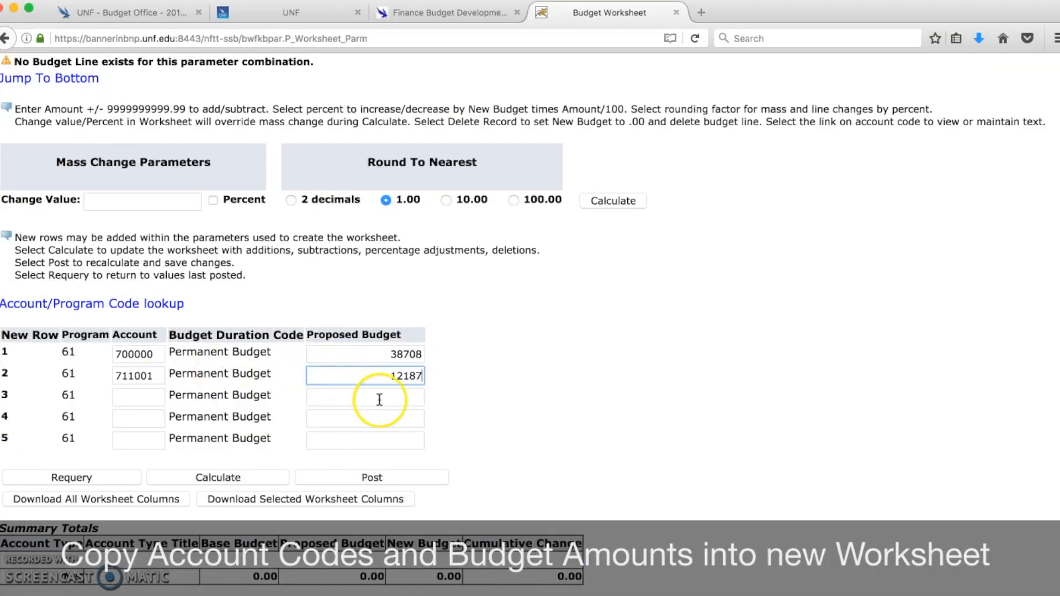
Copy account code 713001 from the Excel workbook into the Account field of new row 3 in the browser worksheet
{"action": "key", "text": "super+Tab"}
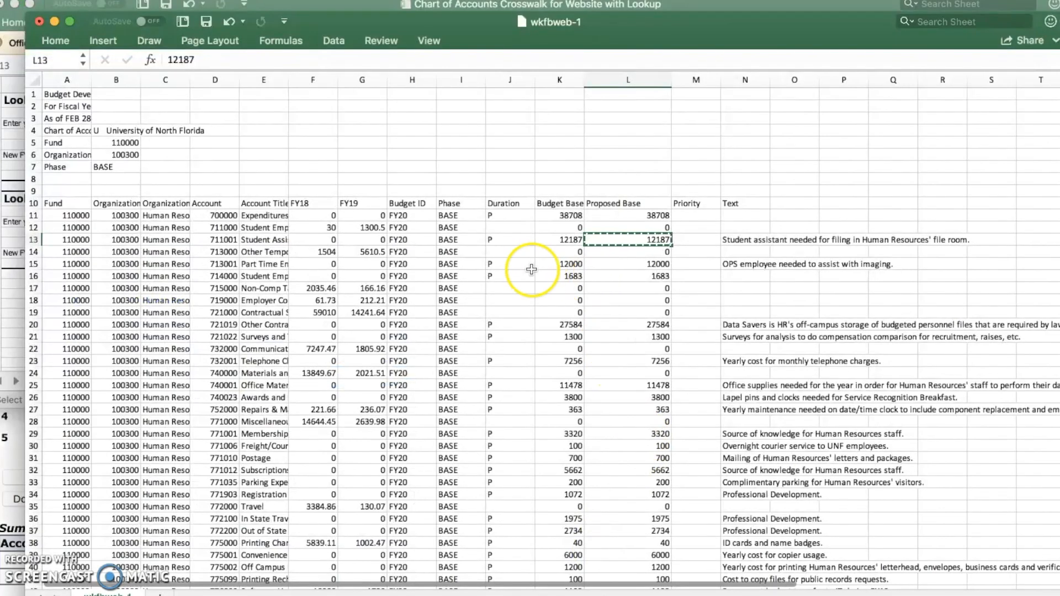
{"action": "left_click", "coordinate": [221, 265]}
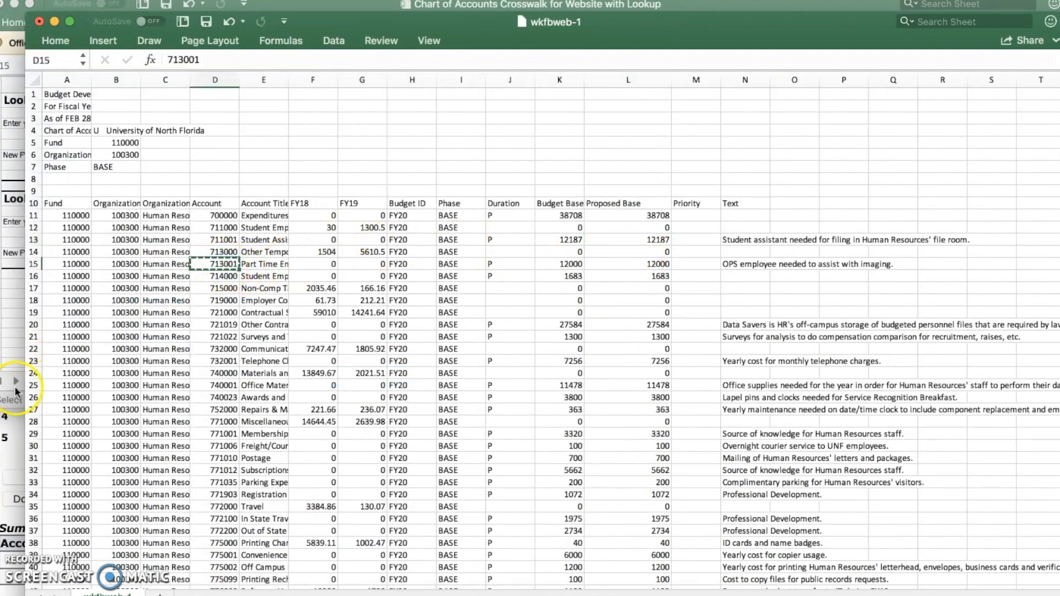
{"action": "left_click", "coordinate": [17, 440]}
{"action": "left_click", "coordinate": [125, 395]}
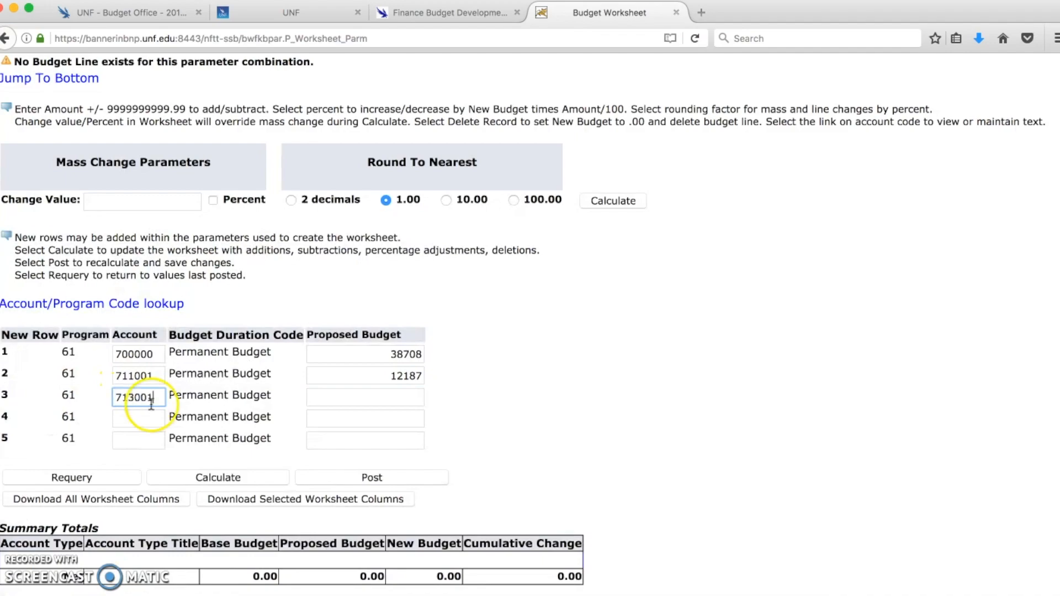
Copy account 713001's Proposed Base amount, 12000, from Excel into the Proposed Budget of new row 3 in the browser worksheet
{"action": "key", "text": "super+Tab"}
{"action": "left_click", "coordinate": [661, 264]}
{"action": "key", "text": "super+c"}
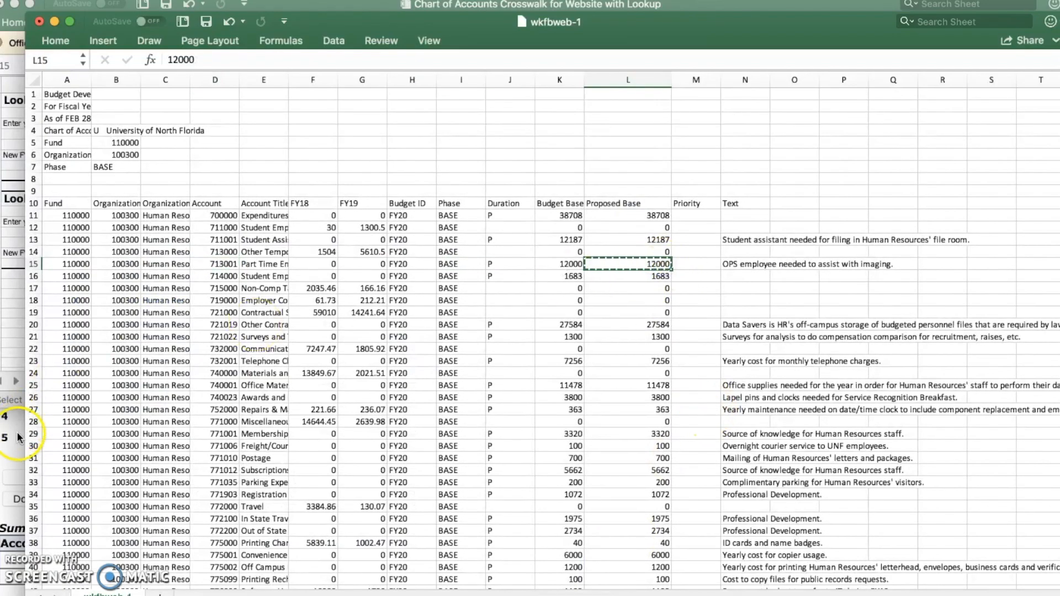
{"action": "key", "text": "super+Tab"}
{"action": "left_click", "coordinate": [352, 400]}
{"action": "key", "text": "super+v"}
Copy account code 714000 from the Excel workbook into the Account field of new row 4 in the browser worksheet
{"action": "left_click", "coordinate": [500, 592]}
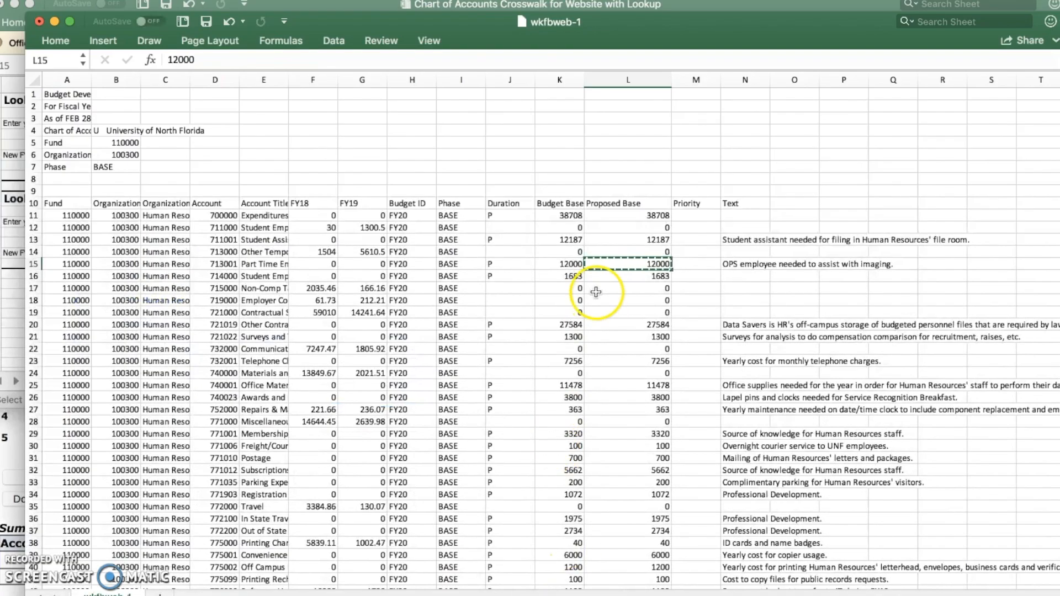
{"action": "left_click", "coordinate": [236, 276]}
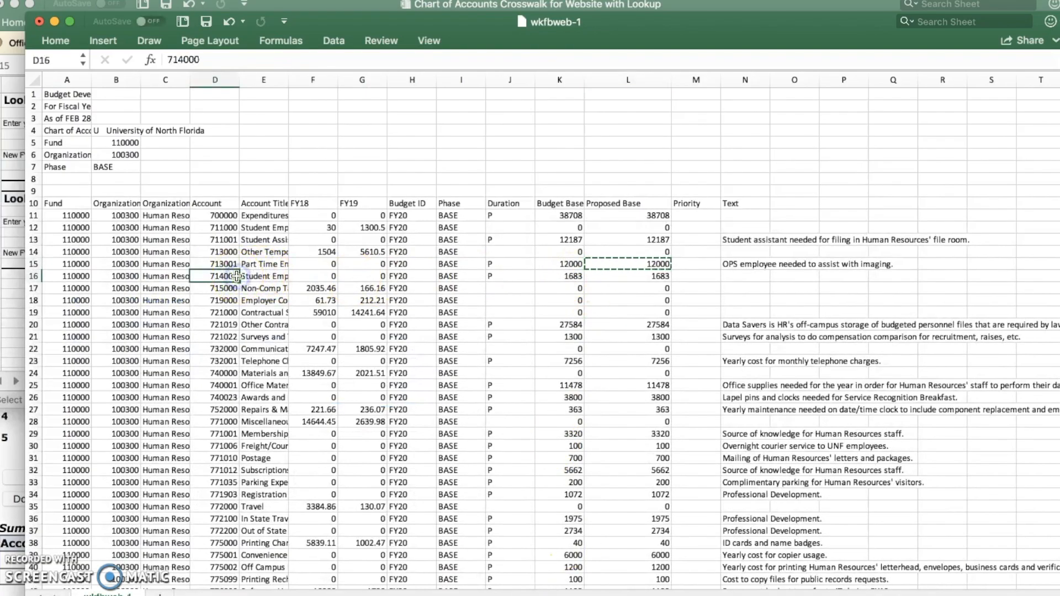
{"action": "left_click", "coordinate": [10, 439]}
{"action": "left_click", "coordinate": [119, 421]}
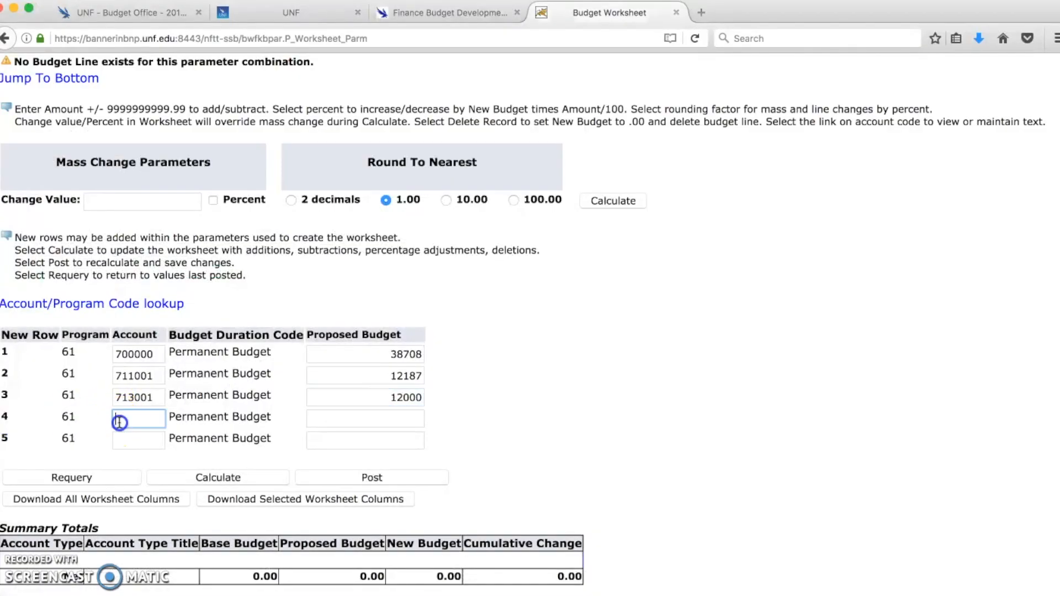
{"action": "key", "text": "ctrl+v"}
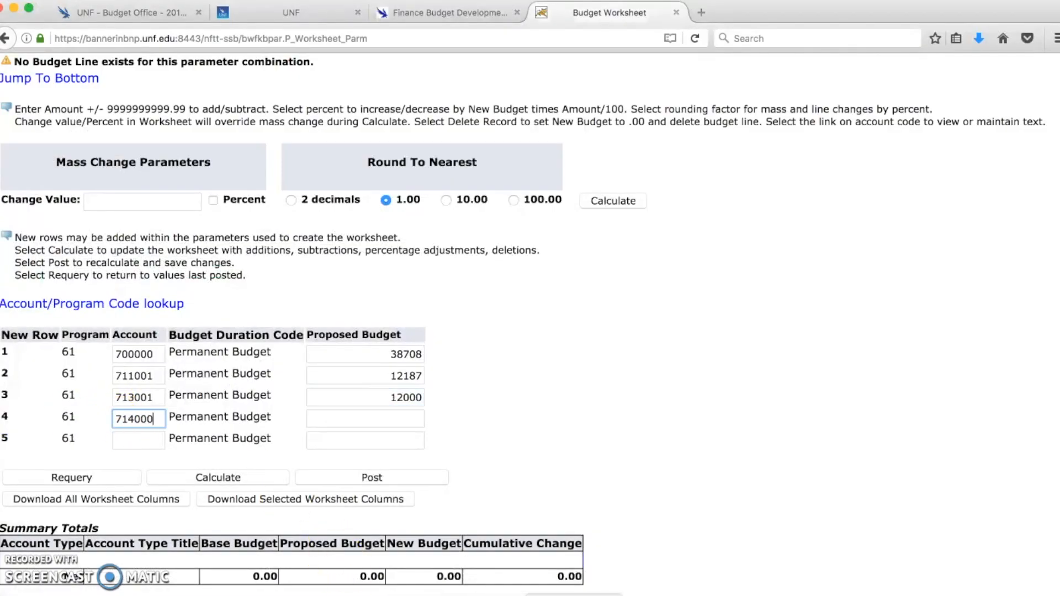
Copy account 714000's Proposed Base amount, 1683, from Excel into the Proposed Budget of new row 4 in the browser worksheet
{"action": "key", "text": "super+Tab"}
{"action": "left_click", "coordinate": [654, 277]}
{"action": "key", "text": "ctrl+c"}
{"action": "left_click", "coordinate": [9, 439]}
{"action": "left_click", "coordinate": [346, 424]}
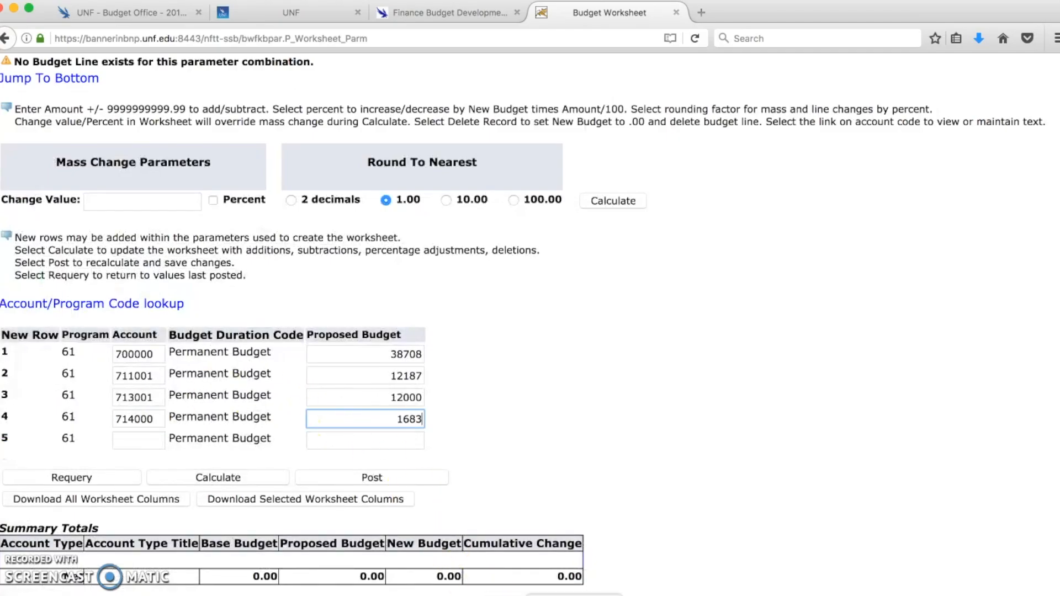
Copy account code 721019 from the Excel workbook into the Account field of new row 5 in the browser worksheet
{"action": "left_click", "coordinate": [574, 595]}
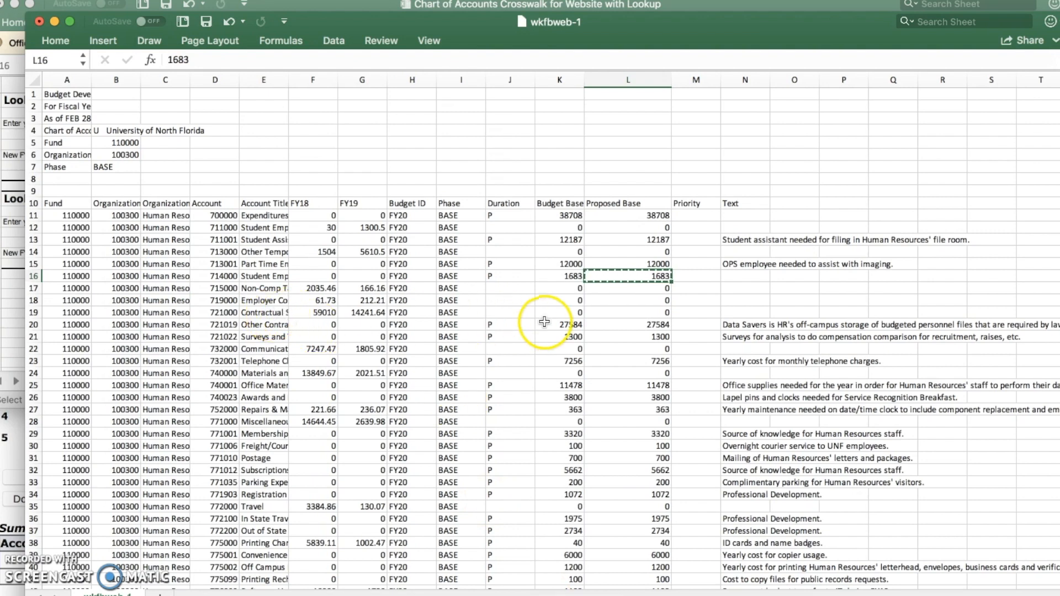
{"action": "left_click", "coordinate": [217, 325]}
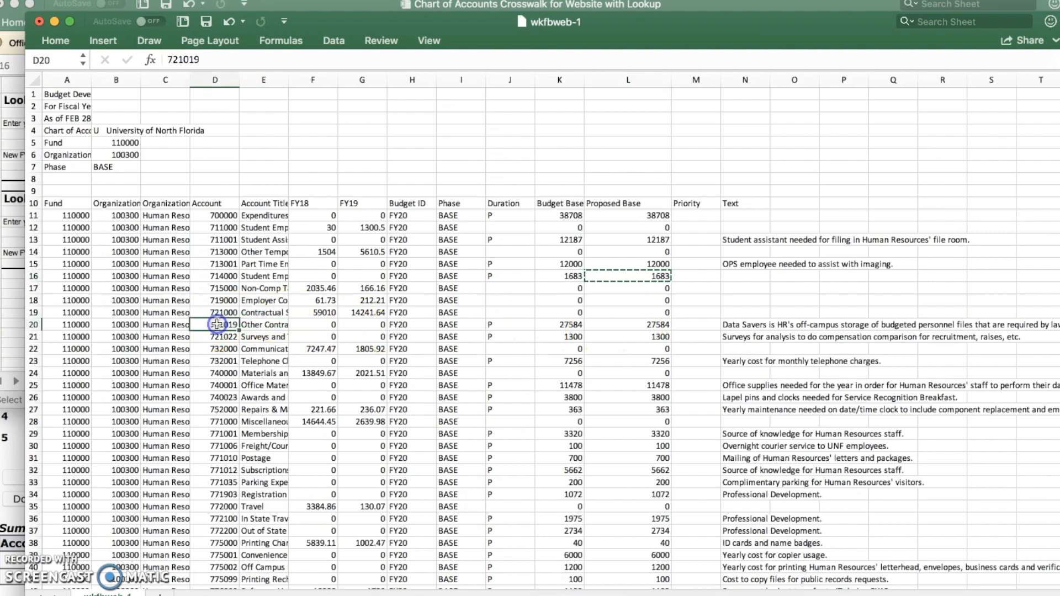
{"action": "left_click", "coordinate": [10, 450]}
{"action": "left_click", "coordinate": [152, 447]}
{"action": "key", "text": "super+v"}
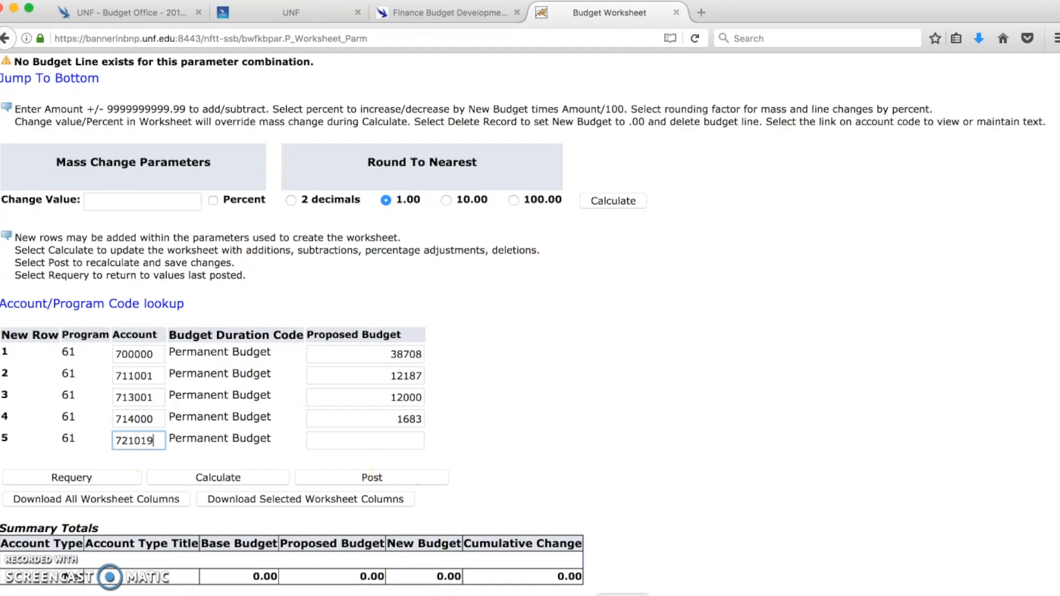
Copy account 721019's Proposed Base amount, 27584, from Excel into new row 5's Proposed Budget and post the browser worksheet
{"action": "key", "text": "super+Tab"}
{"action": "left_click", "coordinate": [652, 324]}
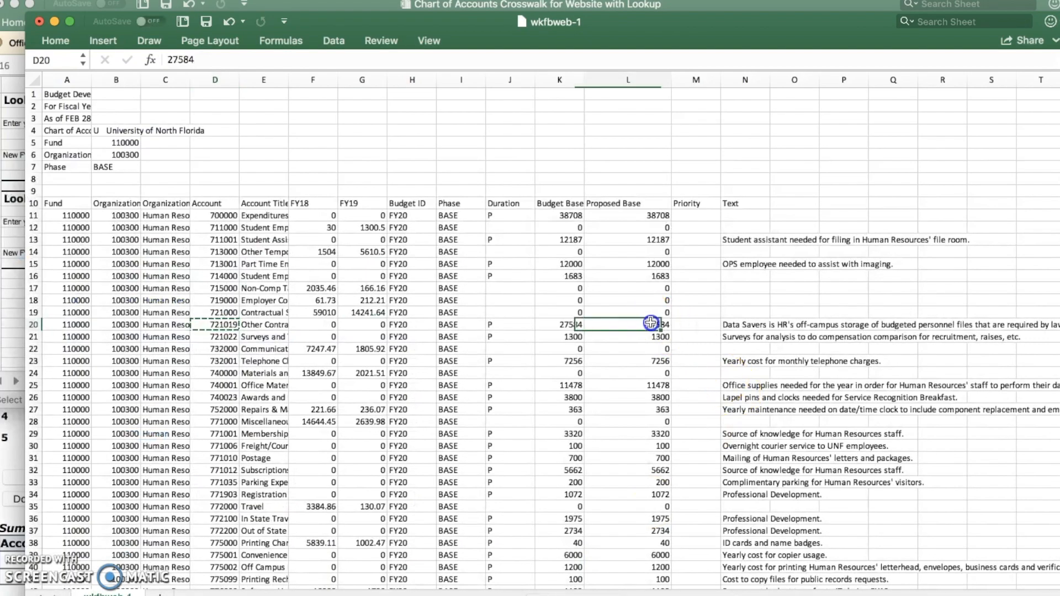
{"action": "left_click", "coordinate": [10, 461]}
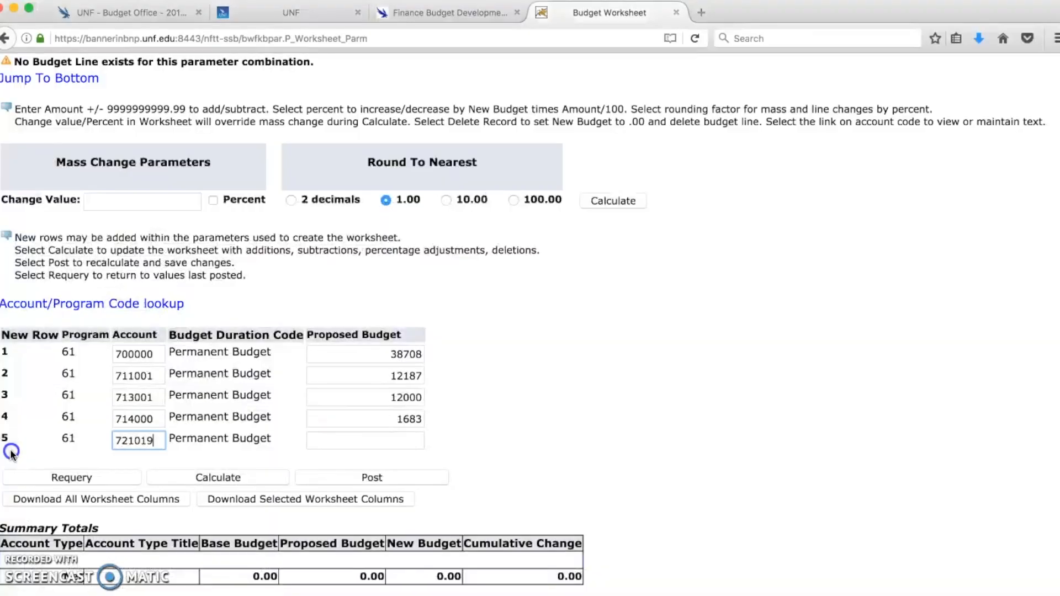
{"action": "left_click", "coordinate": [347, 441]}
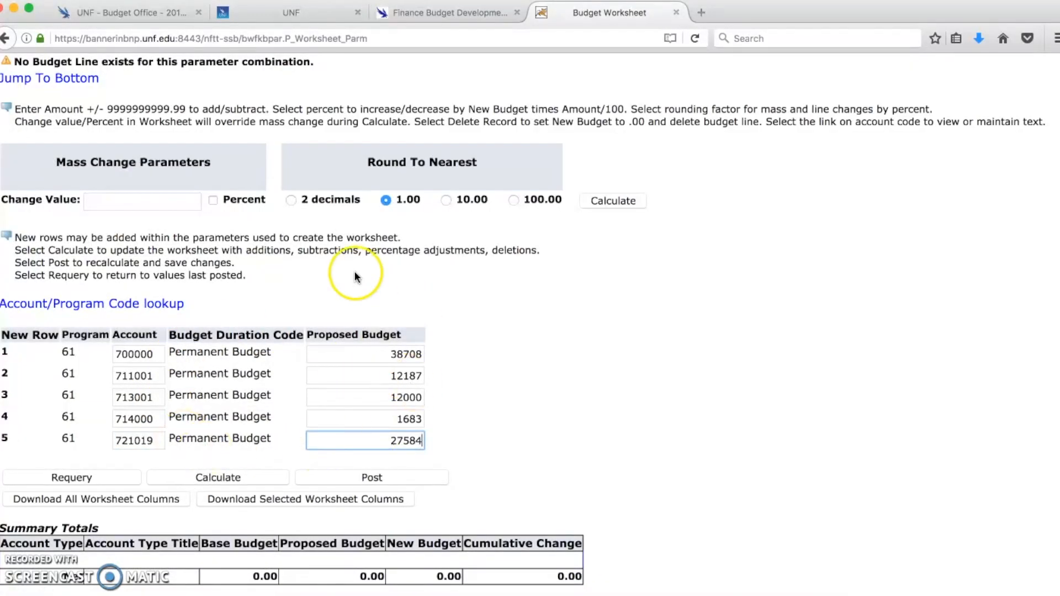
{"action": "left_click", "coordinate": [361, 477]}
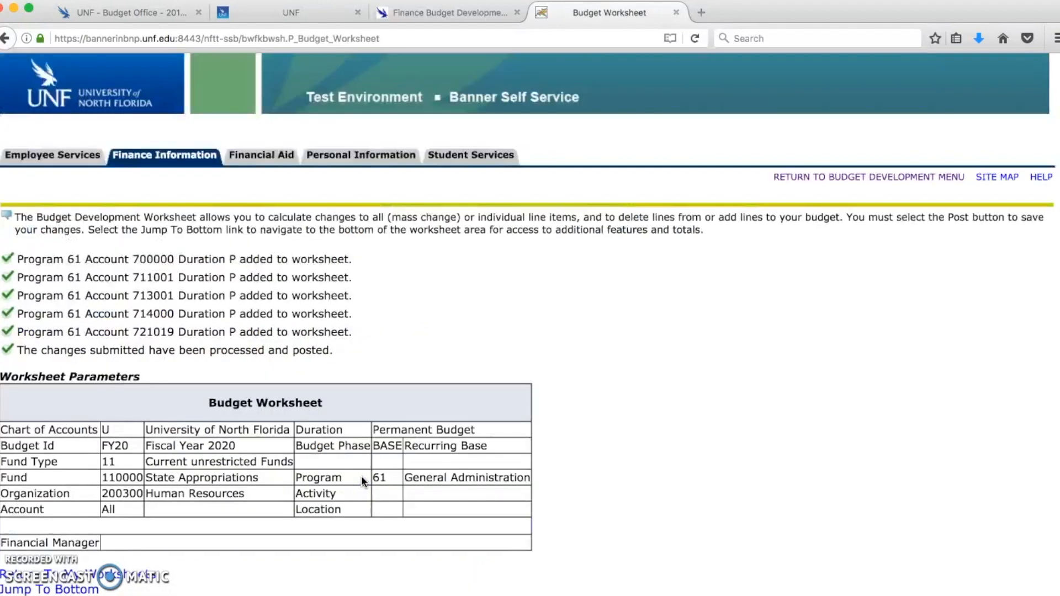
Review the posted budget lines and compare the worksheet's net cumulative change with the Proposed Base grand total in Excel
{"action": "scroll", "coordinate": [361, 476], "scroll_direction": "down", "scroll_amount": 1}
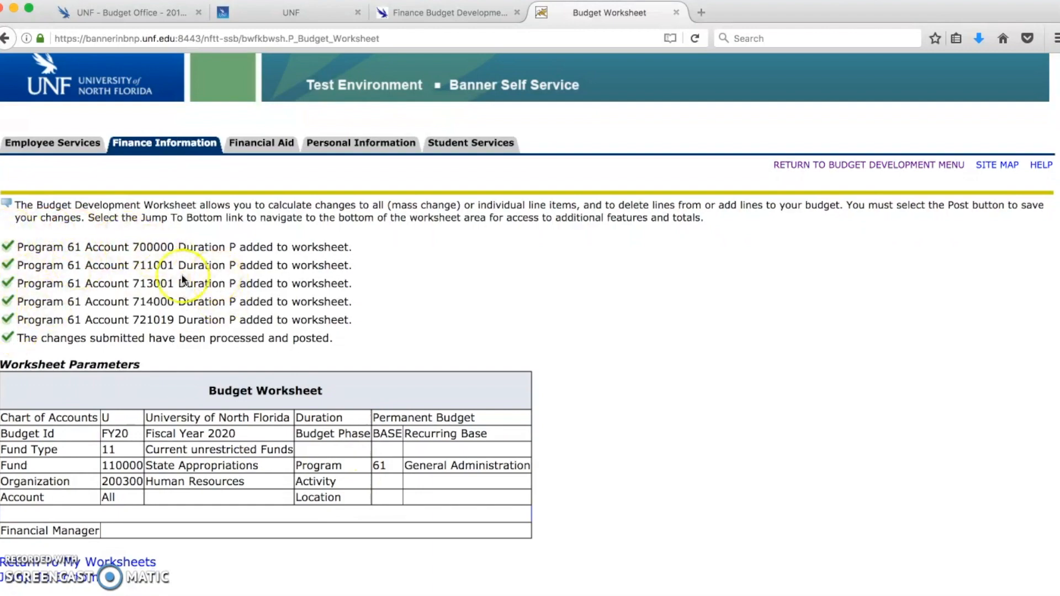
{"action": "scroll", "coordinate": [138, 327], "scroll_direction": "down", "scroll_amount": 10}
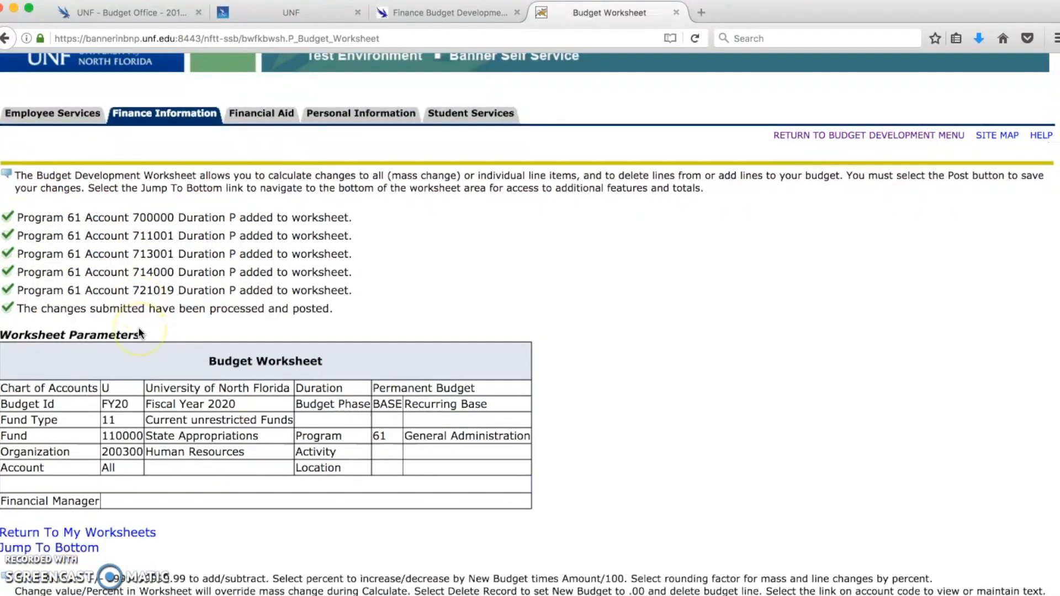
{"action": "scroll", "coordinate": [138, 327], "scroll_direction": "down", "scroll_amount": 3}
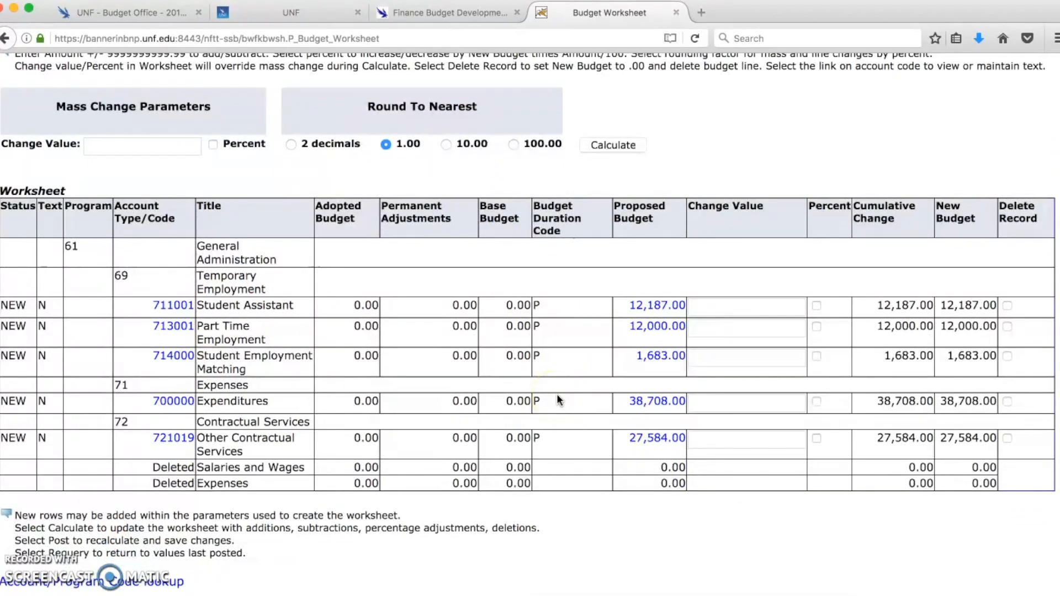
{"action": "left_click", "coordinate": [604, 271]}
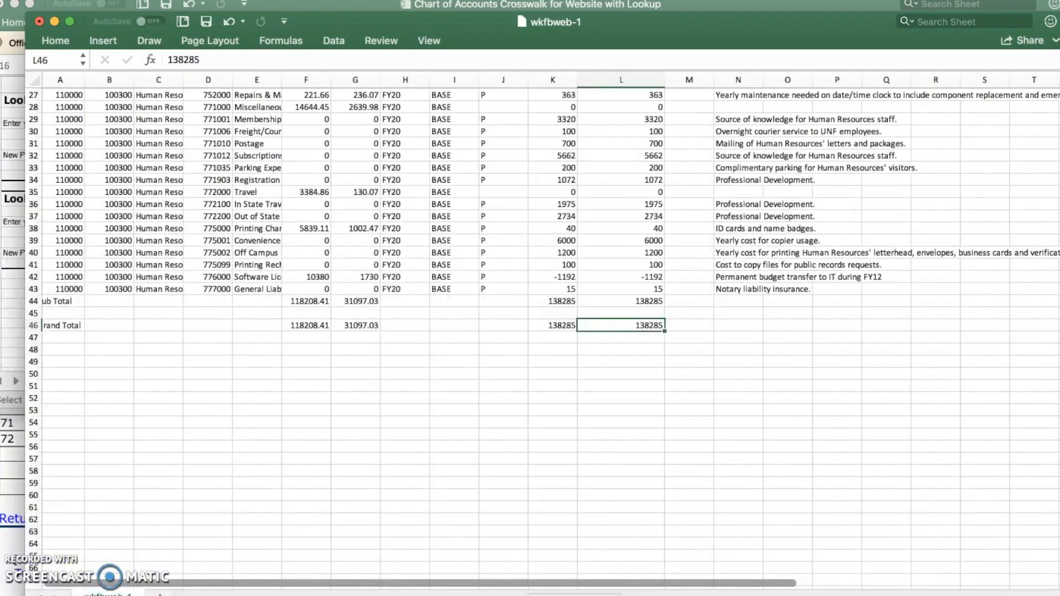
{"action": "left_click", "coordinate": [594, 526]}
Copy account code 721022 from the Excel workbook into the Account field of the blank new row 1 in the browser worksheet
{"action": "scroll", "coordinate": [594, 526], "scroll_direction": "up", "scroll_amount": 10}
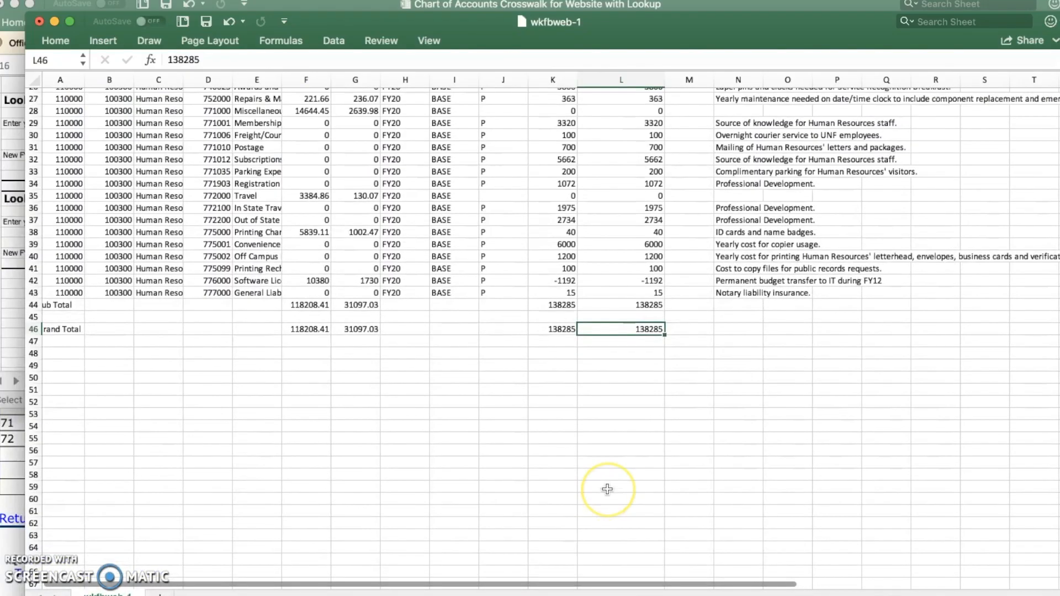
{"action": "scroll", "coordinate": [608, 490], "scroll_direction": "up", "scroll_amount": 2}
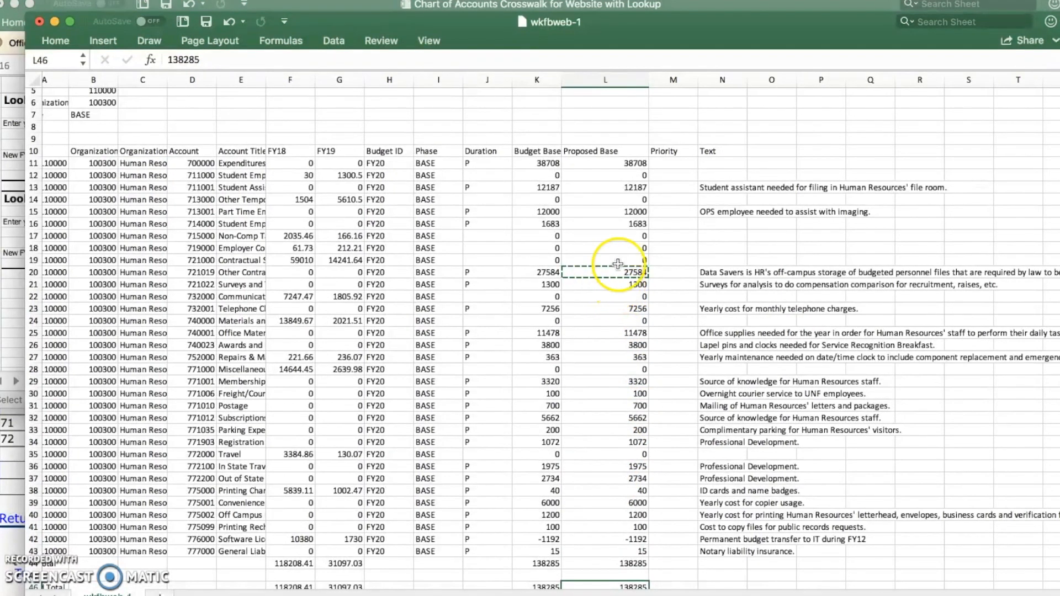
{"action": "left_click", "coordinate": [200, 285]}
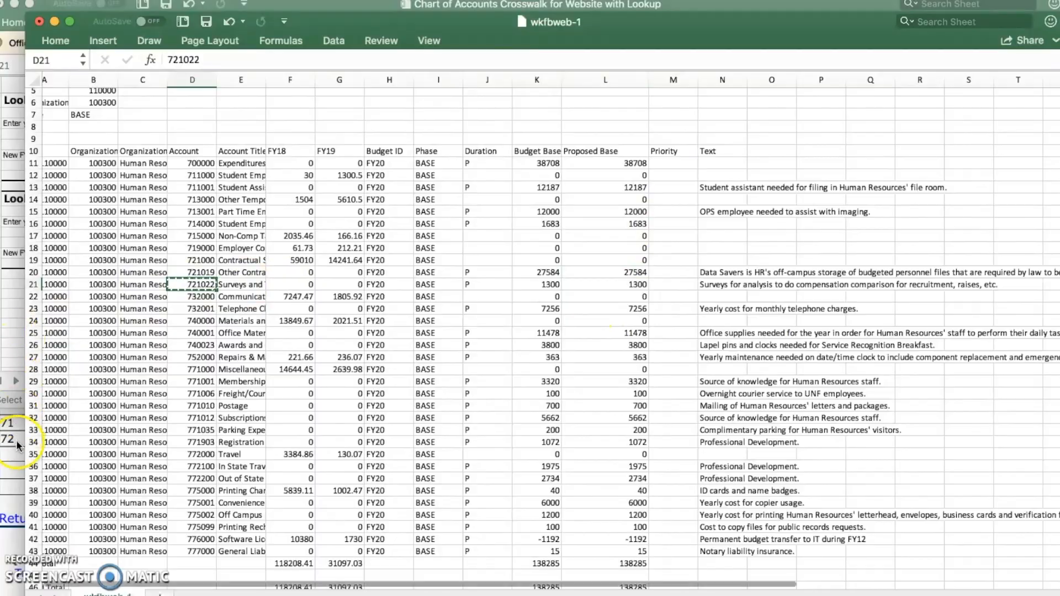
{"action": "left_click", "coordinate": [15, 444]}
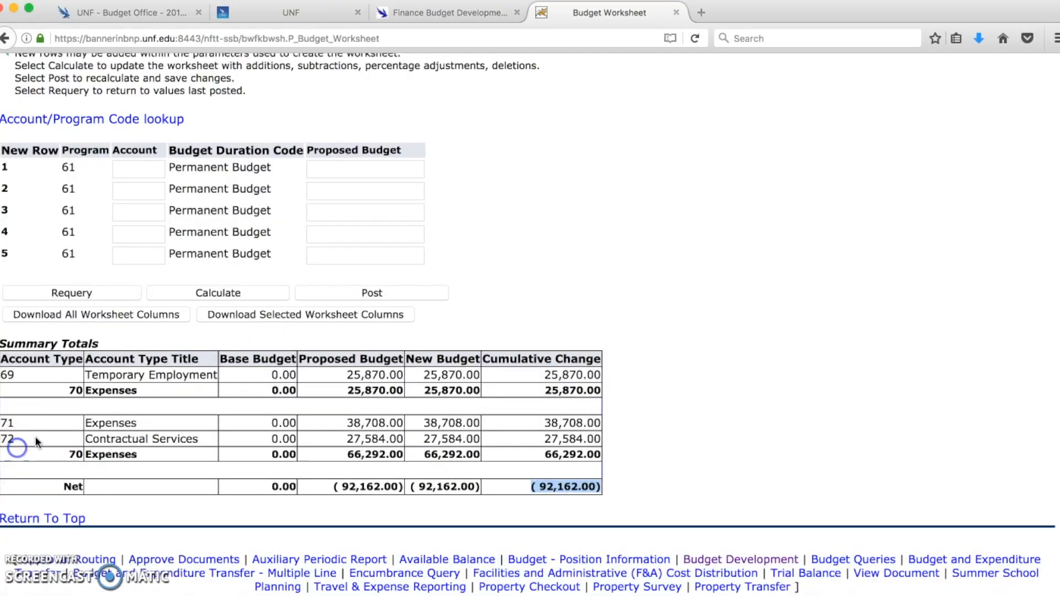
{"action": "left_click", "coordinate": [140, 168]}
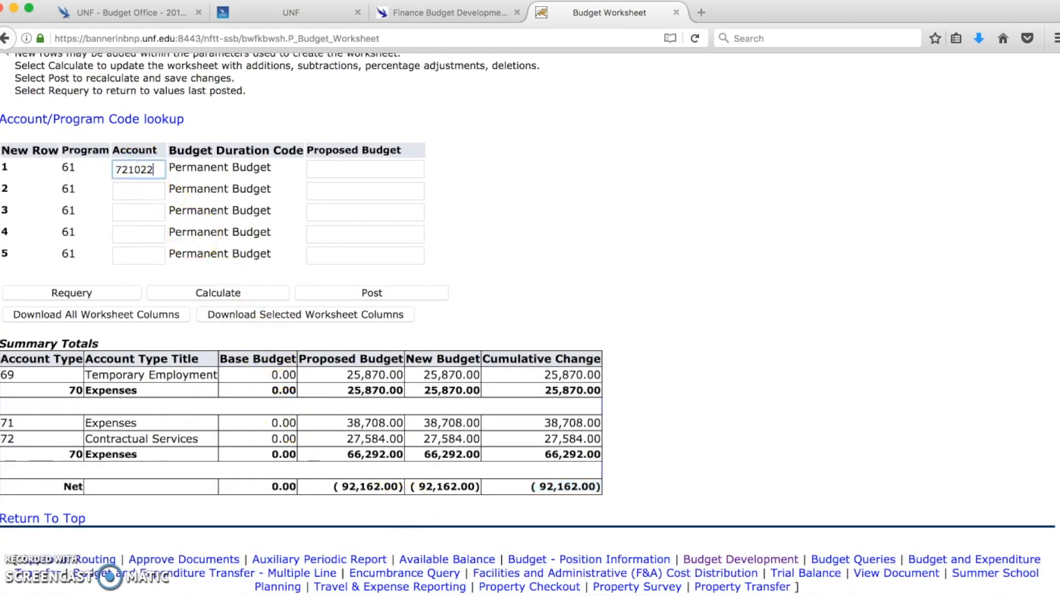
Copy account 721022's Proposed Base amount, 1300, from Excel into the Proposed Budget of new row 1 in the browser worksheet
{"action": "left_click", "coordinate": [574, 595]}
{"action": "left_click", "coordinate": [629, 284]}
{"action": "key", "text": "super+c"}
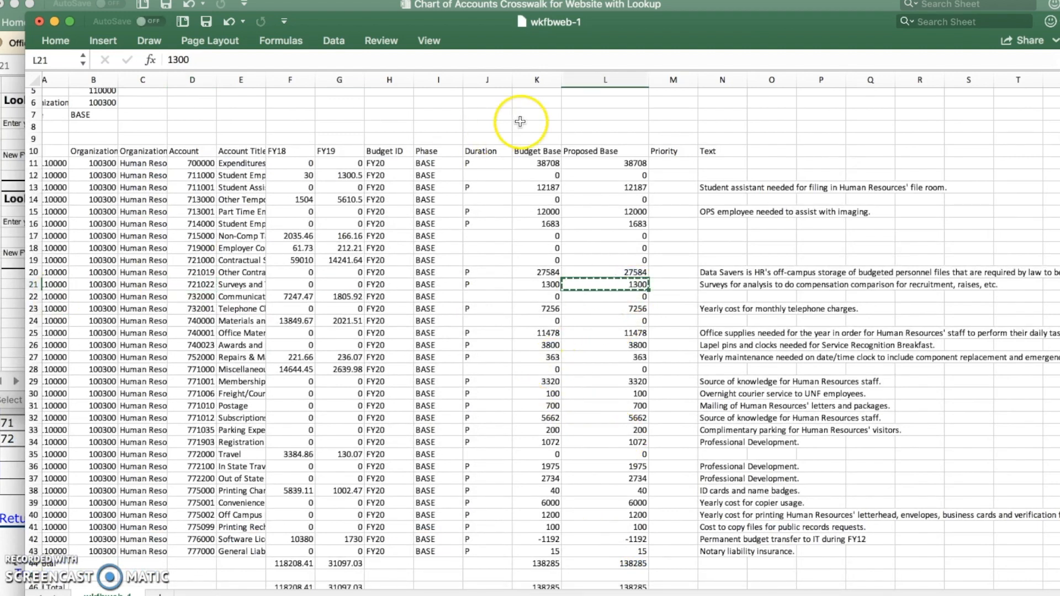
{"action": "left_click", "coordinate": [1, 430]}
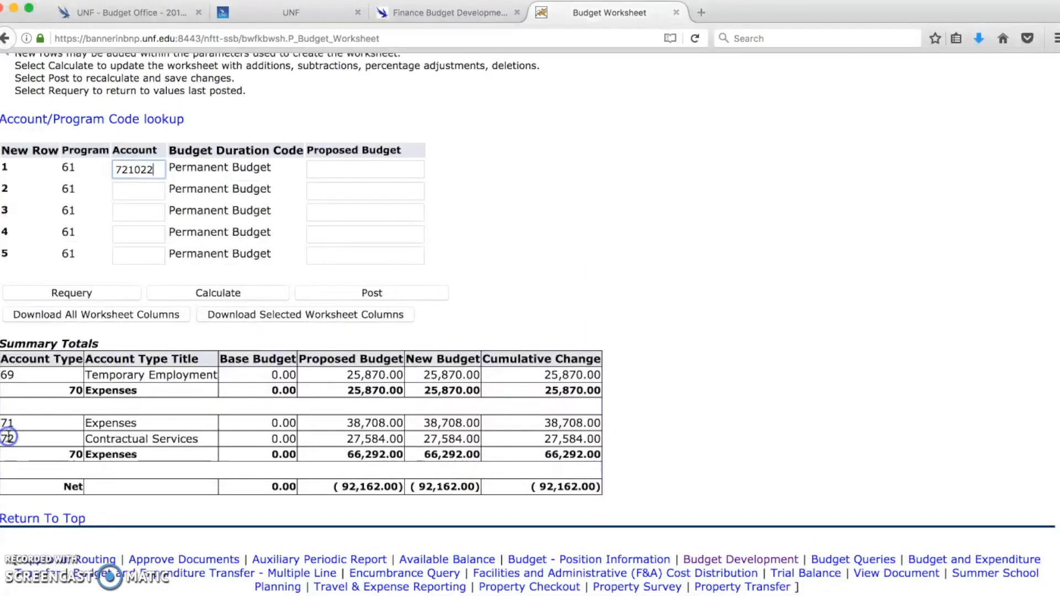
{"action": "left_click", "coordinate": [361, 168]}
{"action": "key", "text": "super+v"}
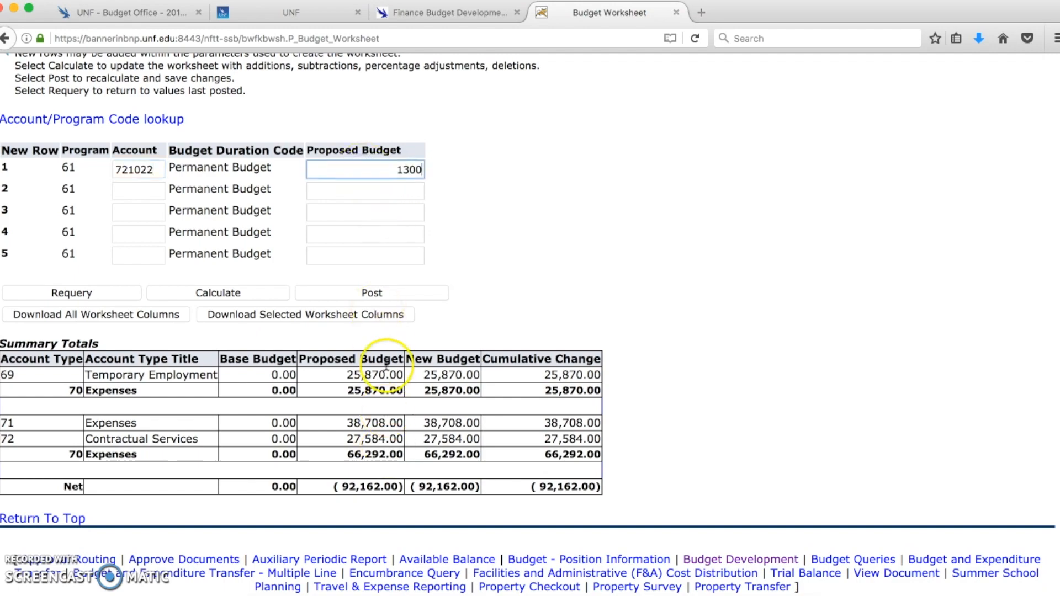
Copy account 732001's Budget Base amount, 7256, in Excel and activate new row 2's Account field in the browser worksheet
{"action": "key", "text": "super+Tab"}
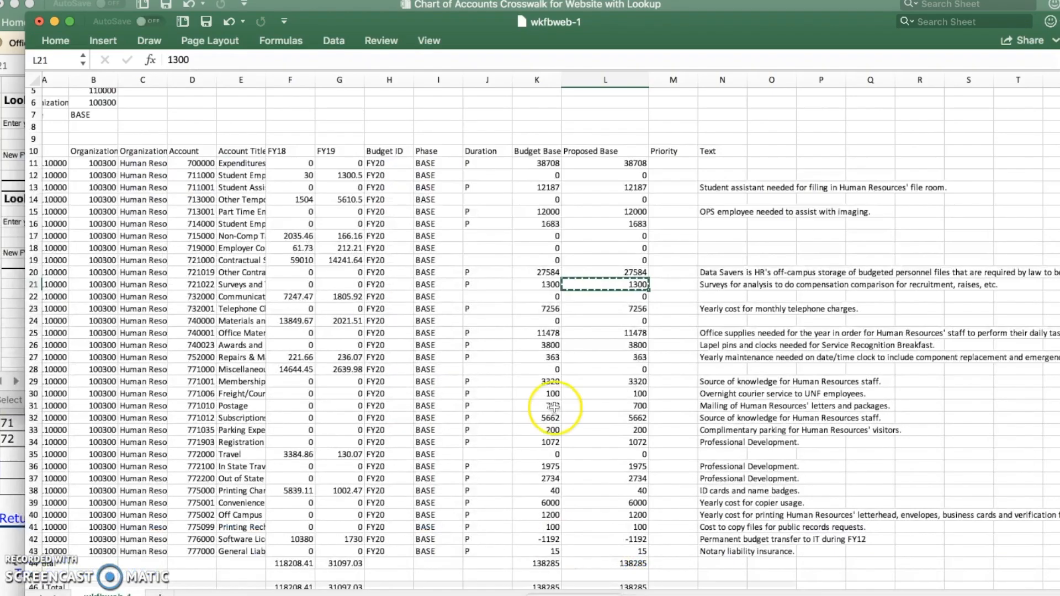
{"action": "left_click", "coordinate": [550, 309]}
{"action": "key", "text": "super+c"}
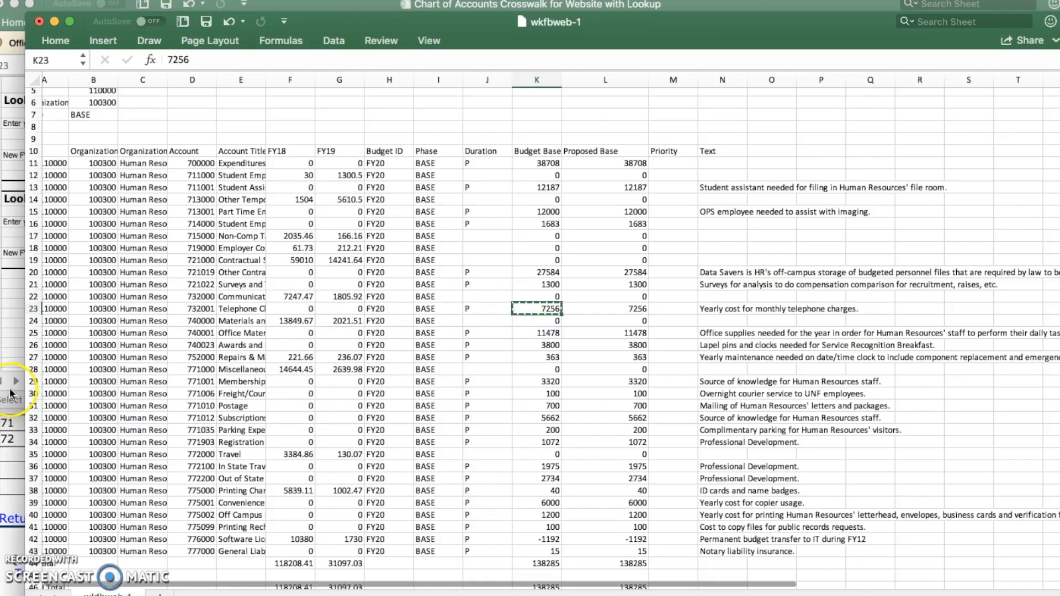
{"action": "left_click", "coordinate": [17, 437]}
{"action": "left_click", "coordinate": [153, 189]}
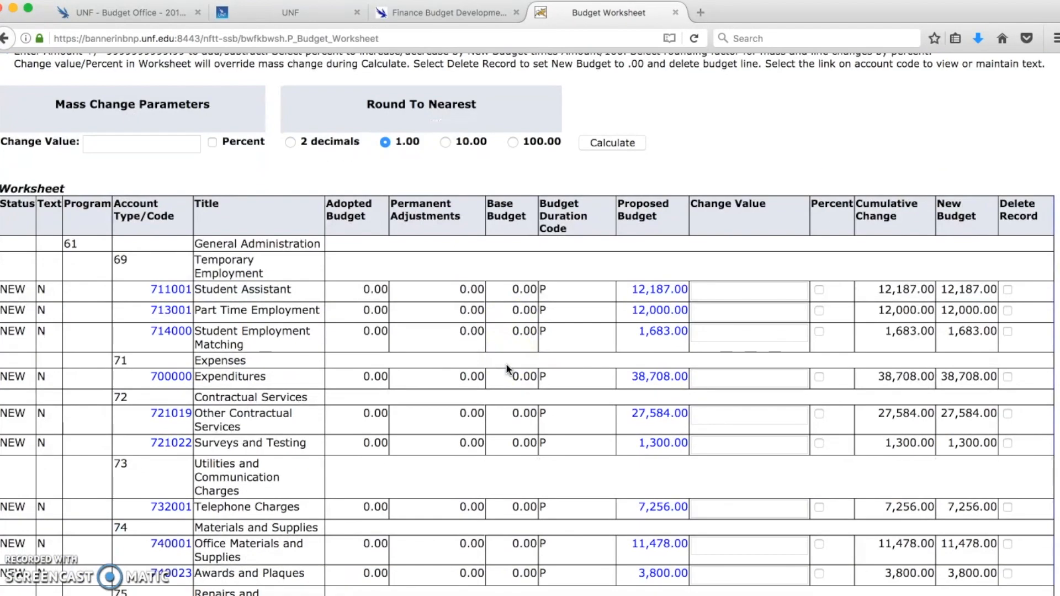
Check all posted budget lines and compare the worksheet's net total with the Proposed Base grand total in the Excel workbook
{"action": "scroll", "coordinate": [506, 364], "scroll_direction": "down", "scroll_amount": 8}
{"action": "scroll", "coordinate": [505, 363], "scroll_direction": "down", "scroll_amount": 8}
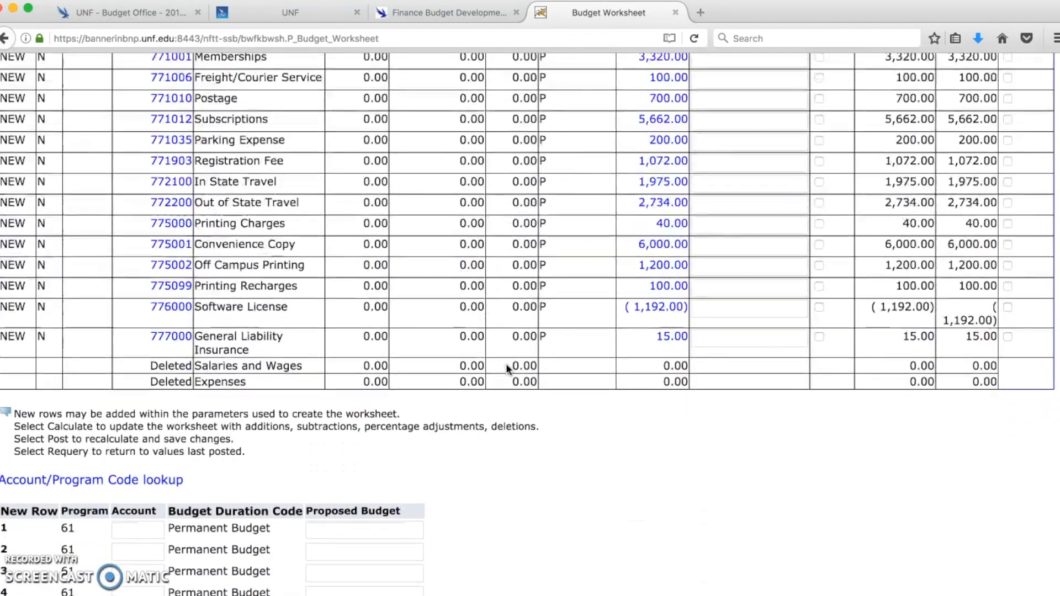
{"action": "scroll", "coordinate": [509, 369], "scroll_direction": "down", "scroll_amount": 3}
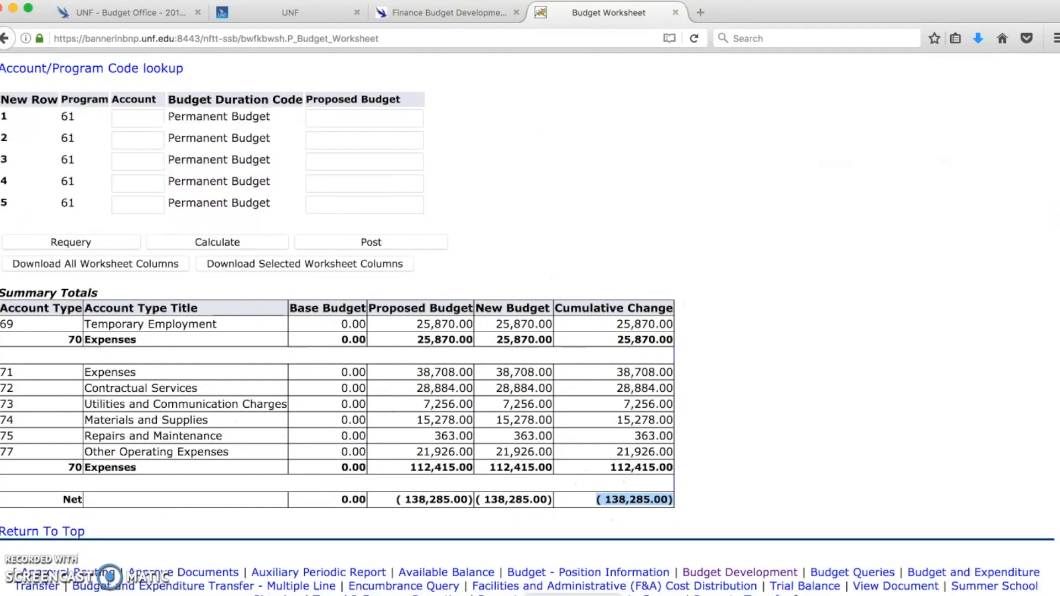
{"action": "key", "text": "super+Tab"}
{"action": "scroll", "coordinate": [579, 522], "scroll_direction": "down", "scroll_amount": 5}
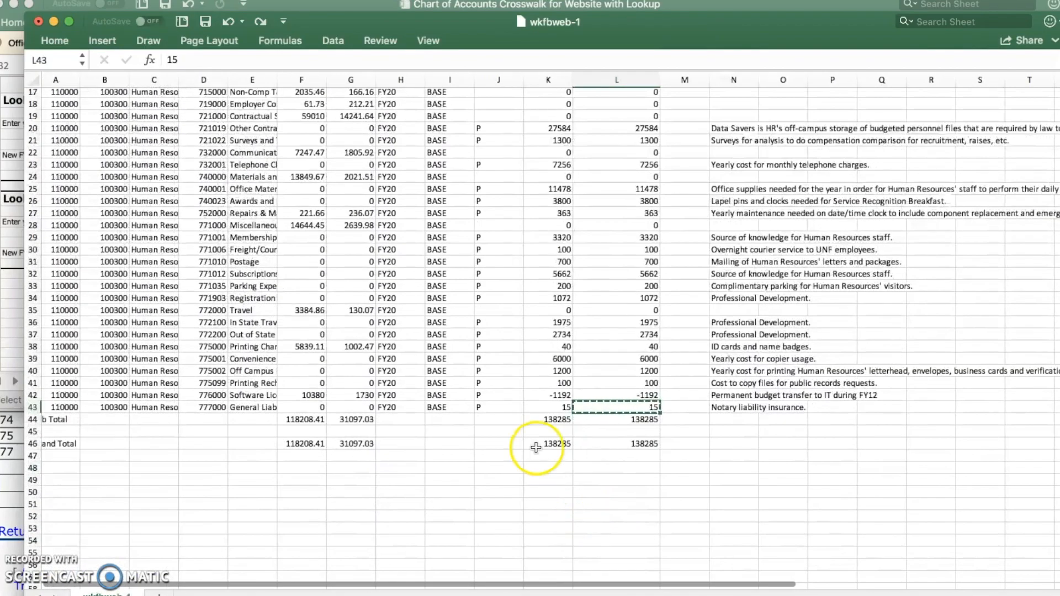
{"action": "left_click", "coordinate": [634, 447]}
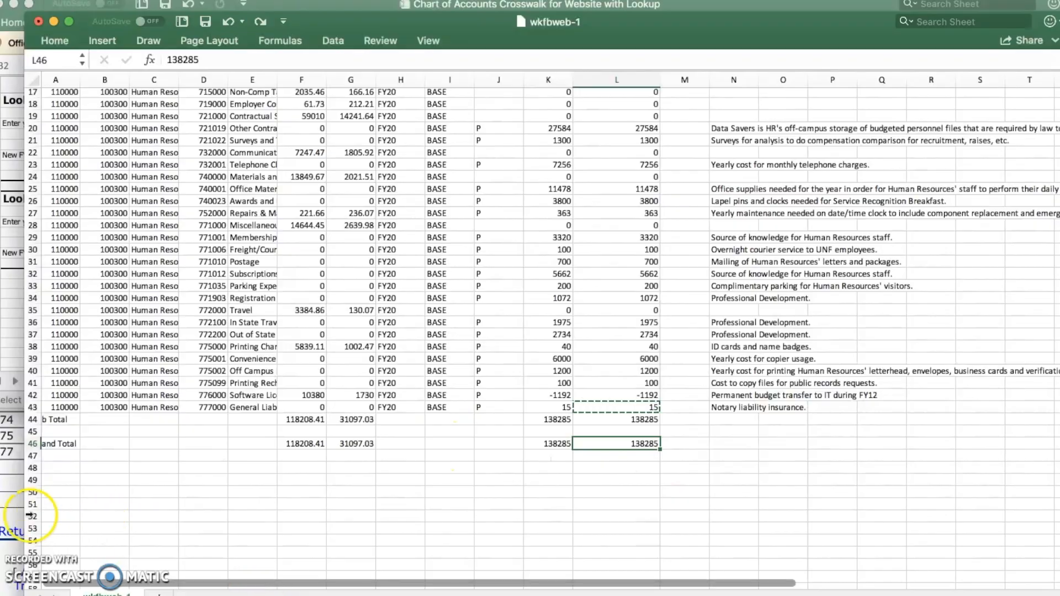
Check the worksheet's net Cumulative Change against the old index total and review the Change Value column of the posted lines
{"action": "left_click", "coordinate": [16, 500]}
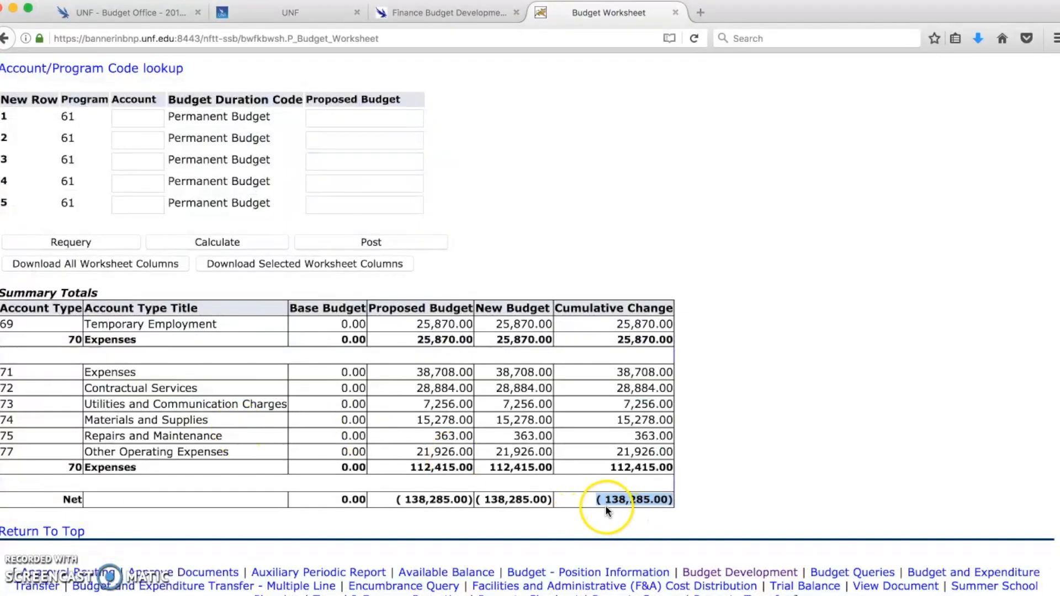
{"action": "left_click", "coordinate": [673, 501]}
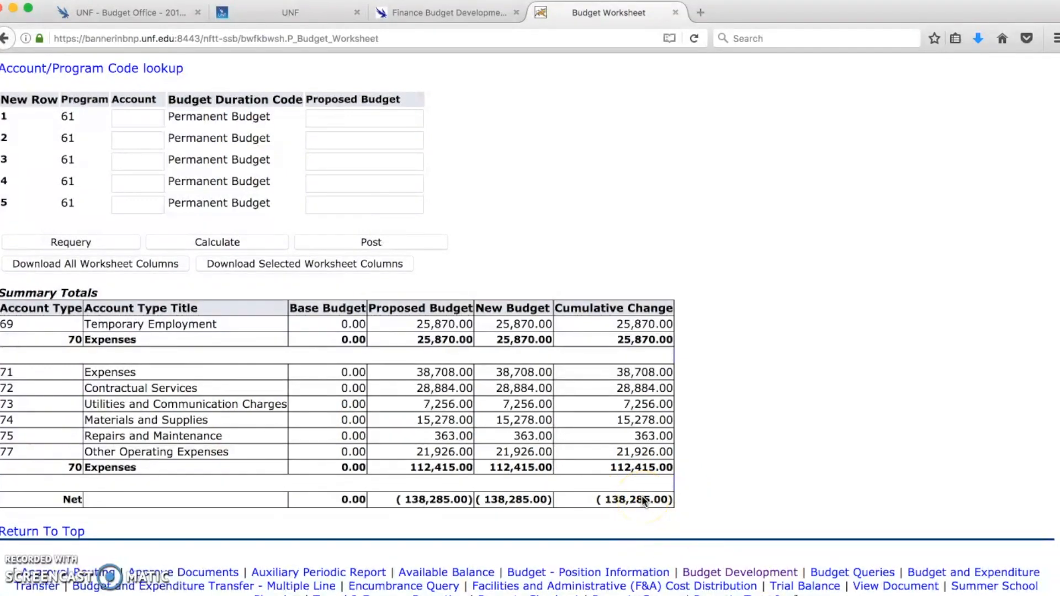
{"action": "scroll", "coordinate": [618, 264], "scroll_direction": "up", "scroll_amount": 15}
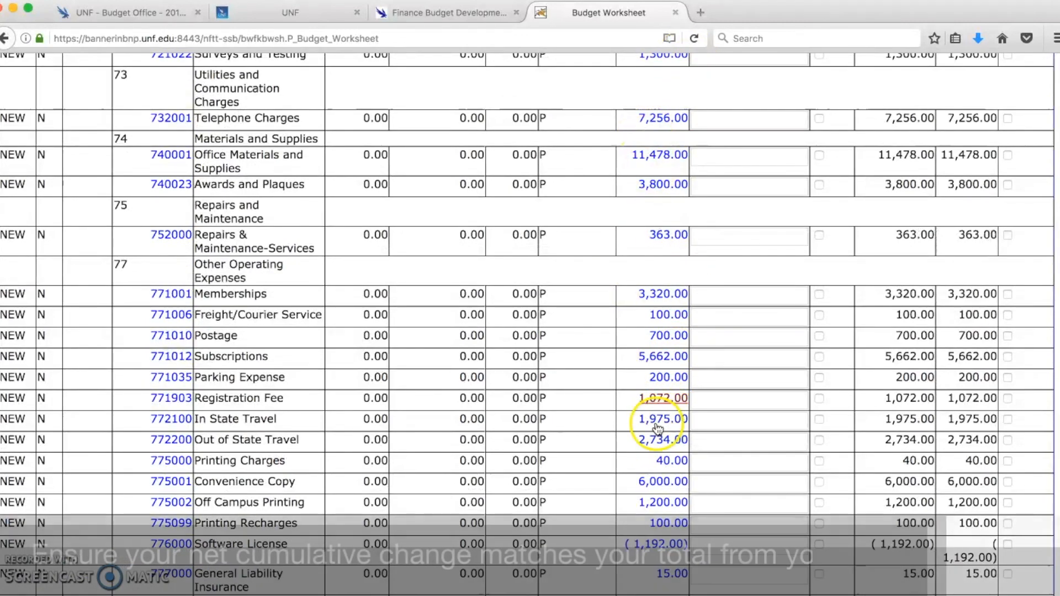
{"action": "scroll", "coordinate": [585, 439], "scroll_direction": "down", "scroll_amount": 15}
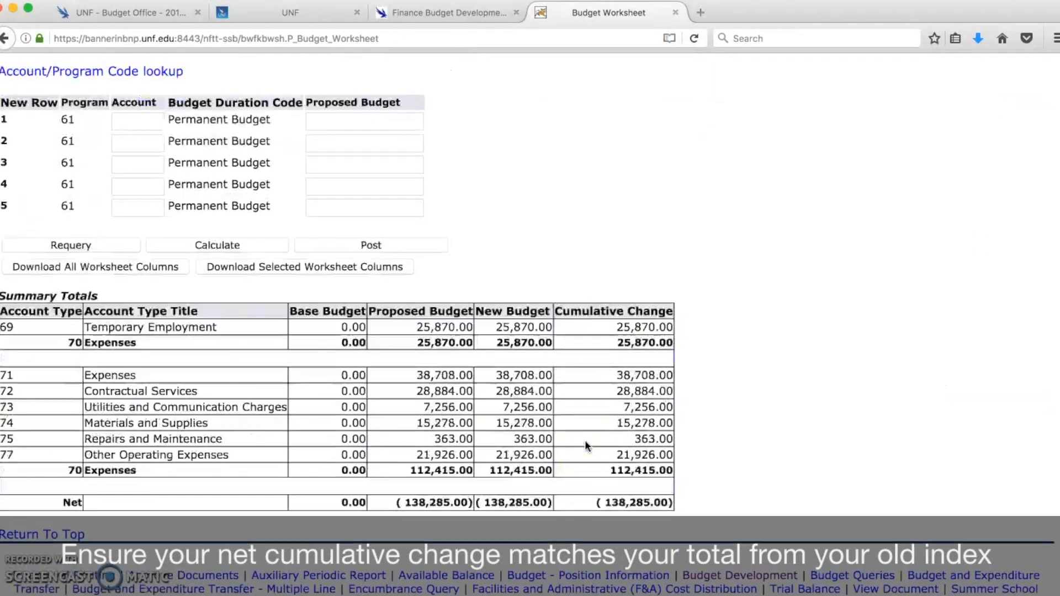
{"action": "left_click_drag", "start_coordinate": [591, 498], "coordinate": [682, 499]}
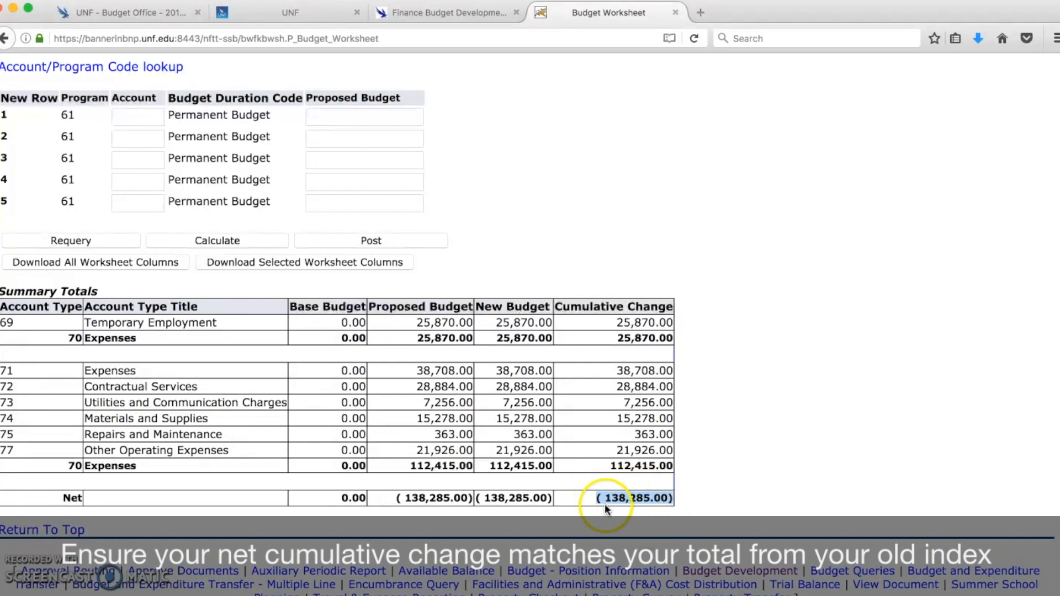
{"action": "scroll", "coordinate": [692, 216], "scroll_direction": "up", "scroll_amount": 15}
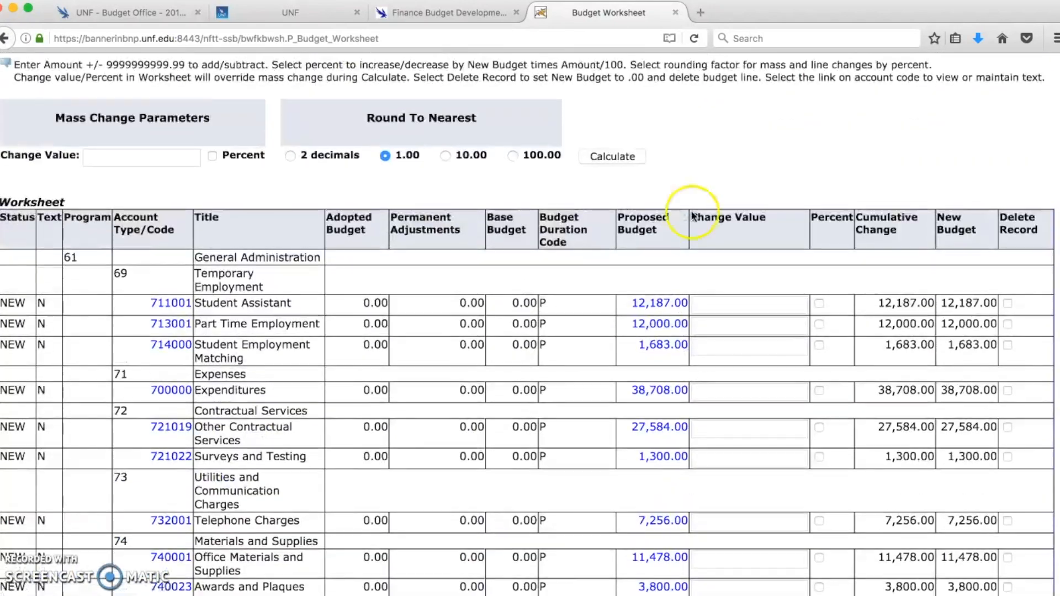
{"action": "left_click", "coordinate": [717, 304]}
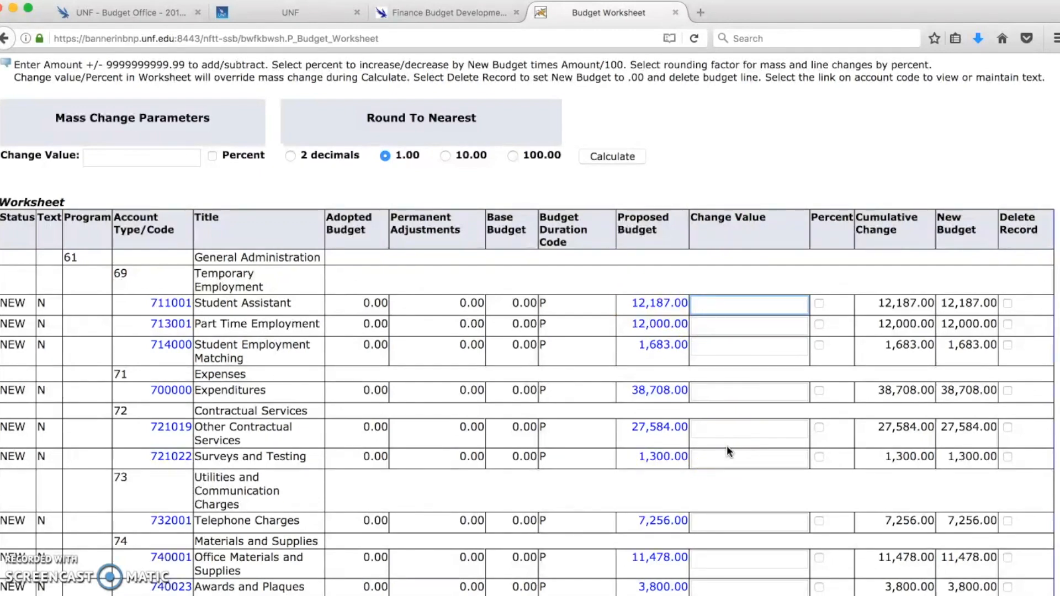
{"action": "scroll", "coordinate": [727, 446], "scroll_direction": "down", "scroll_amount": 20}
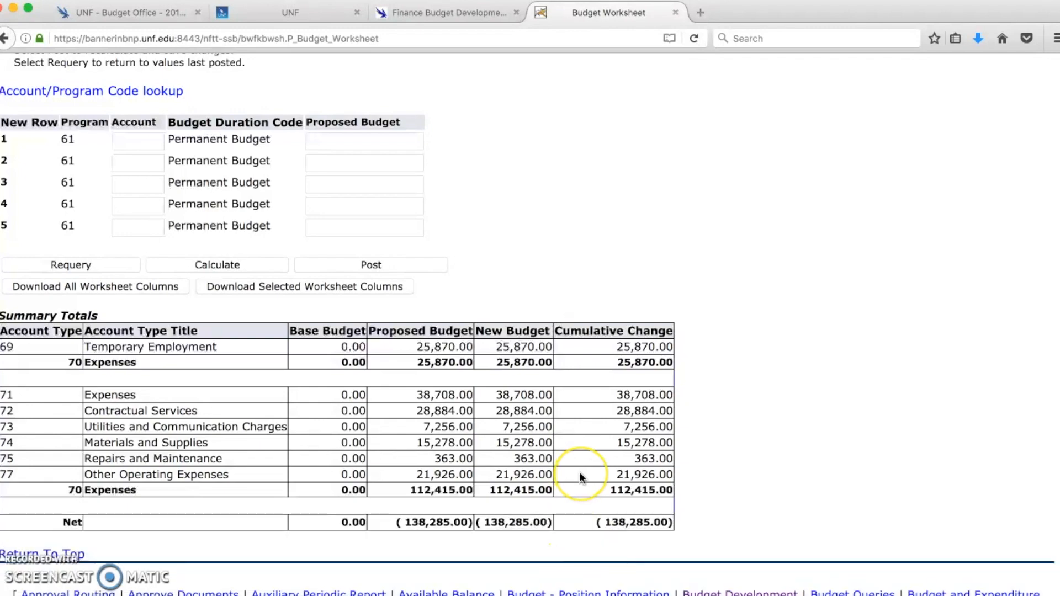
{"action": "scroll", "coordinate": [579, 471], "scroll_direction": "up", "scroll_amount": 15}
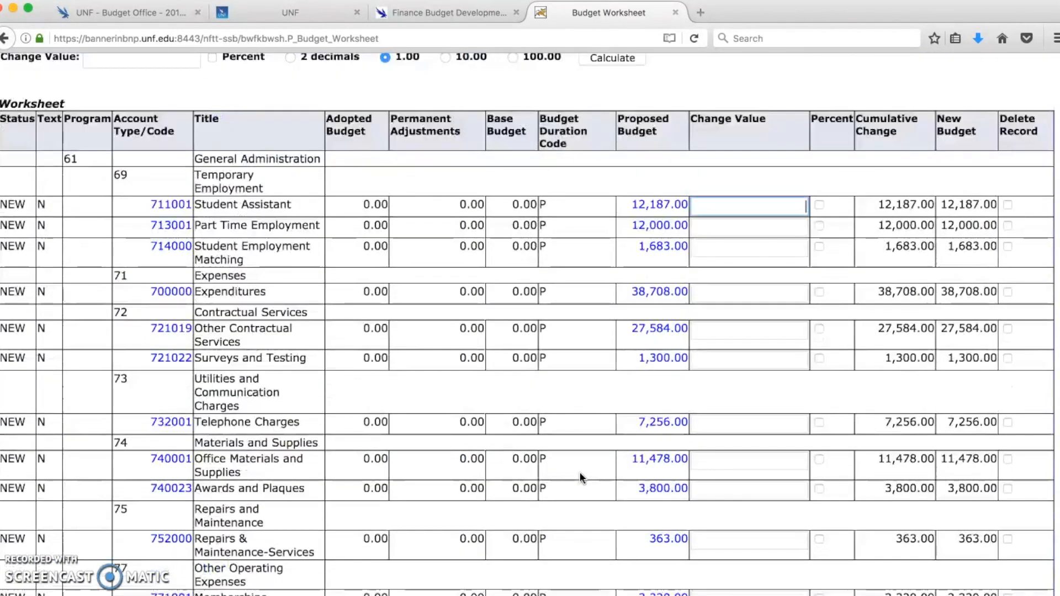
{"action": "scroll", "coordinate": [579, 471], "scroll_direction": "up", "scroll_amount": 3}
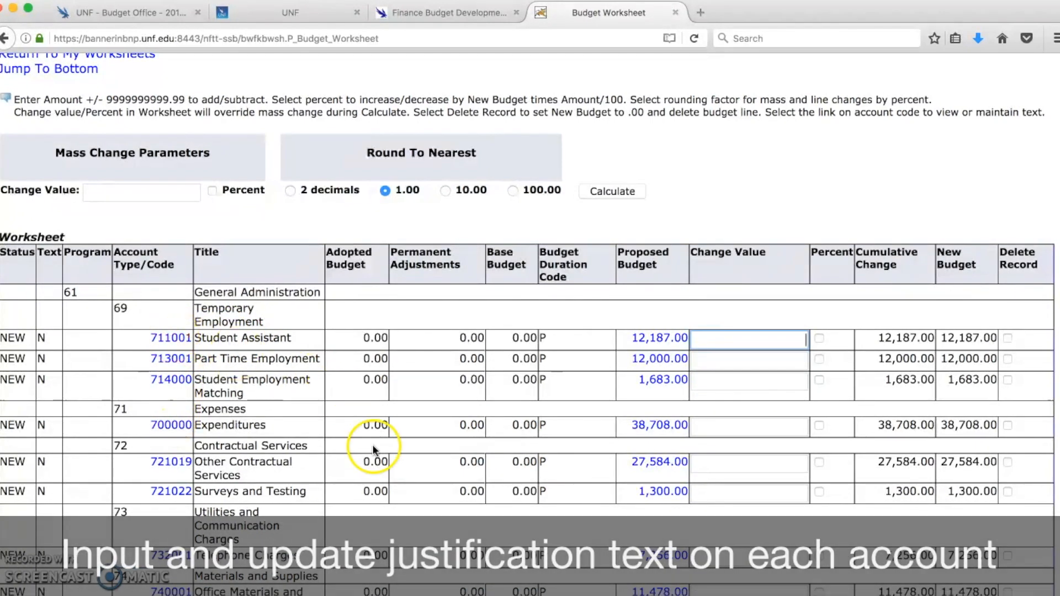
Copy account 711001's justification, "Student assistant needed for filing in Human Resources' file room.", from the Text column of the Excel workbook
{"action": "left_click", "coordinate": [576, 595]}
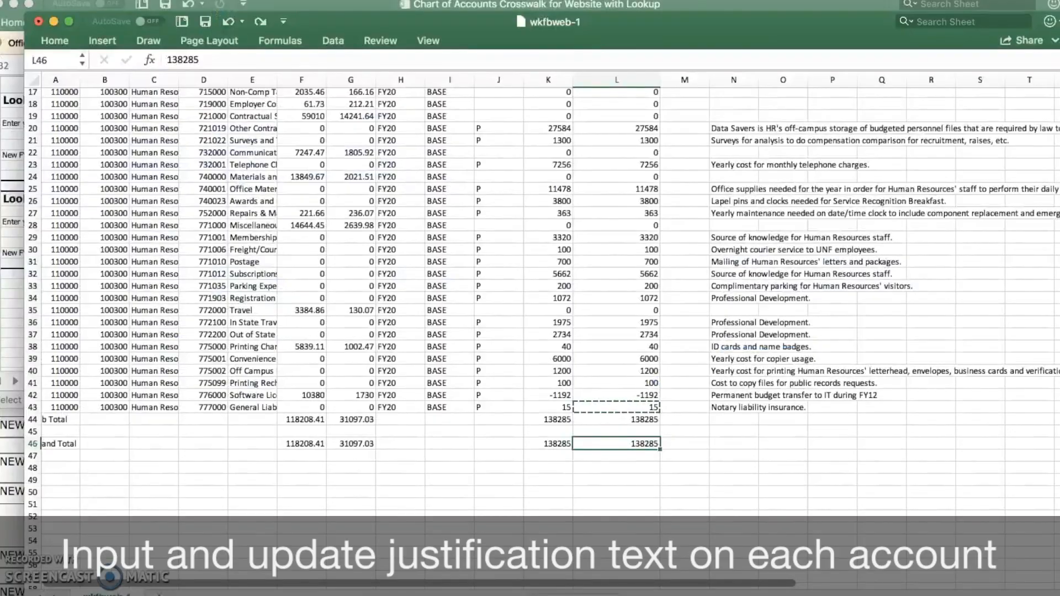
{"action": "scroll", "coordinate": [693, 408], "scroll_direction": "up", "scroll_amount": 5}
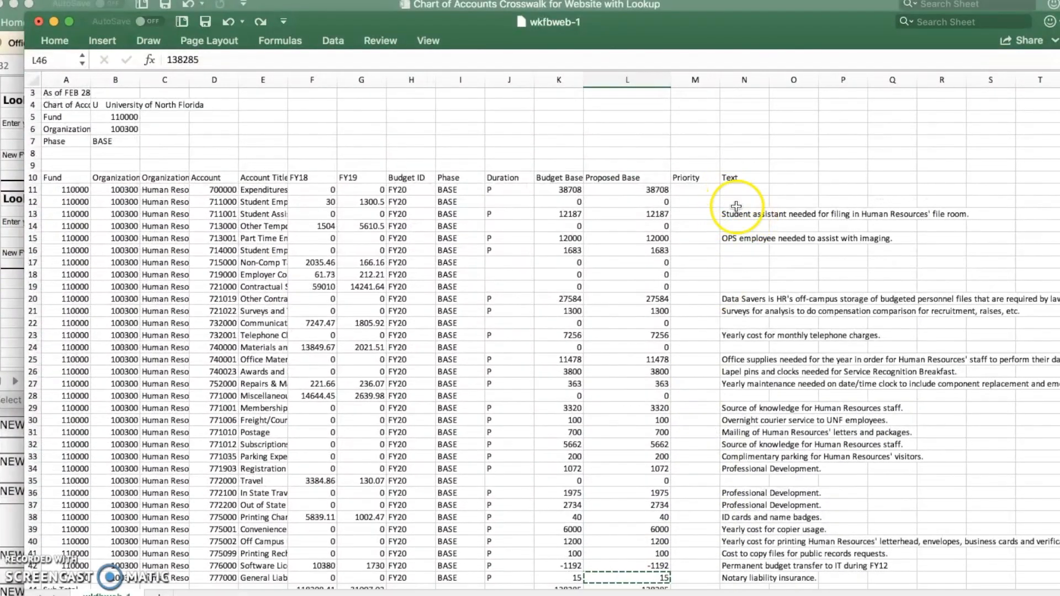
{"action": "left_click", "coordinate": [725, 214]}
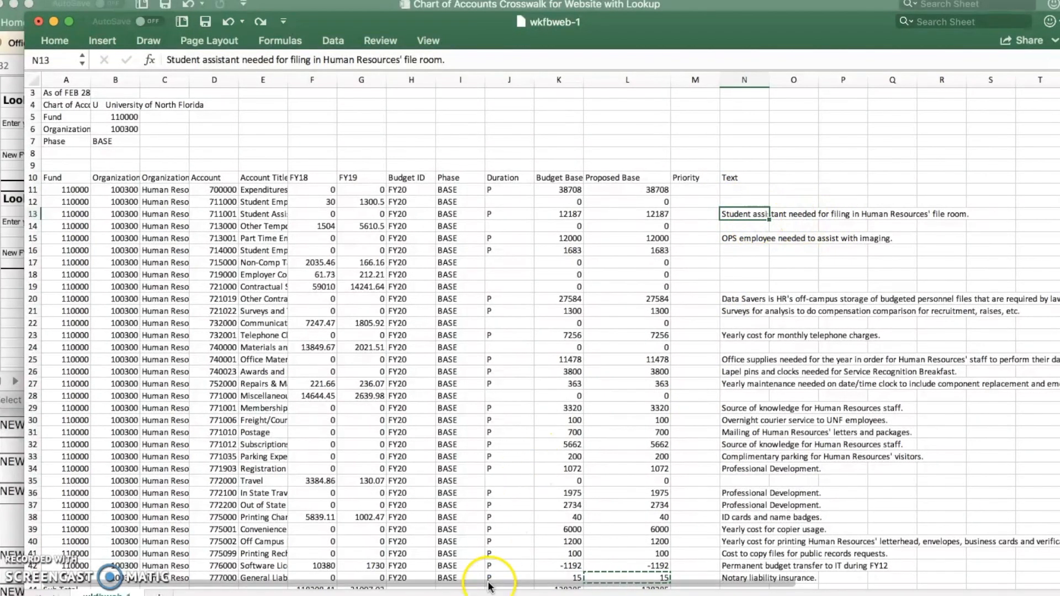
{"action": "double_click", "coordinate": [745, 213]}
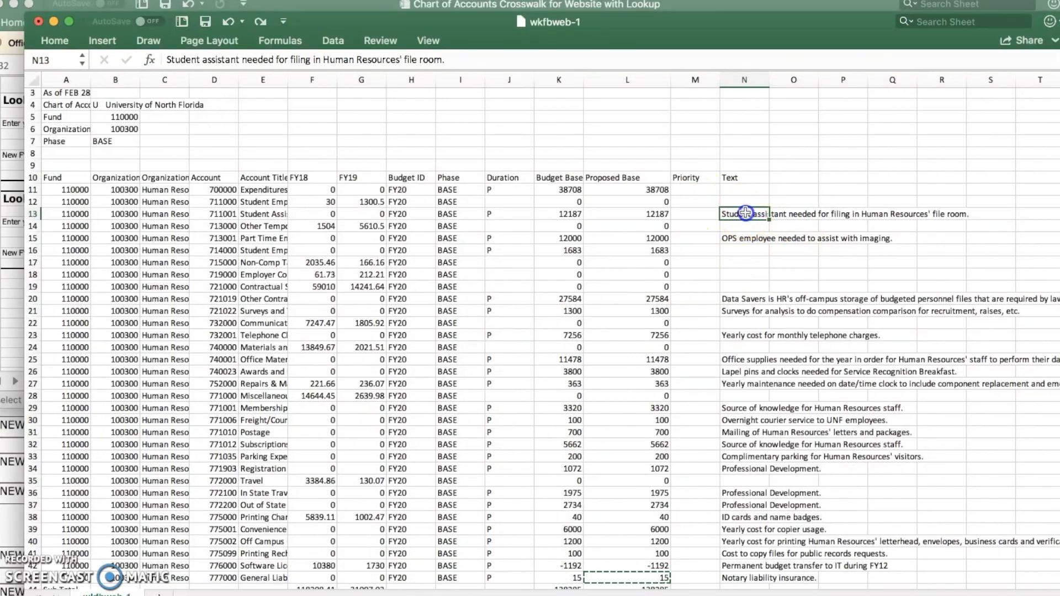
{"action": "left_click_drag", "start_coordinate": [760, 294], "coordinate": [726, 215]}
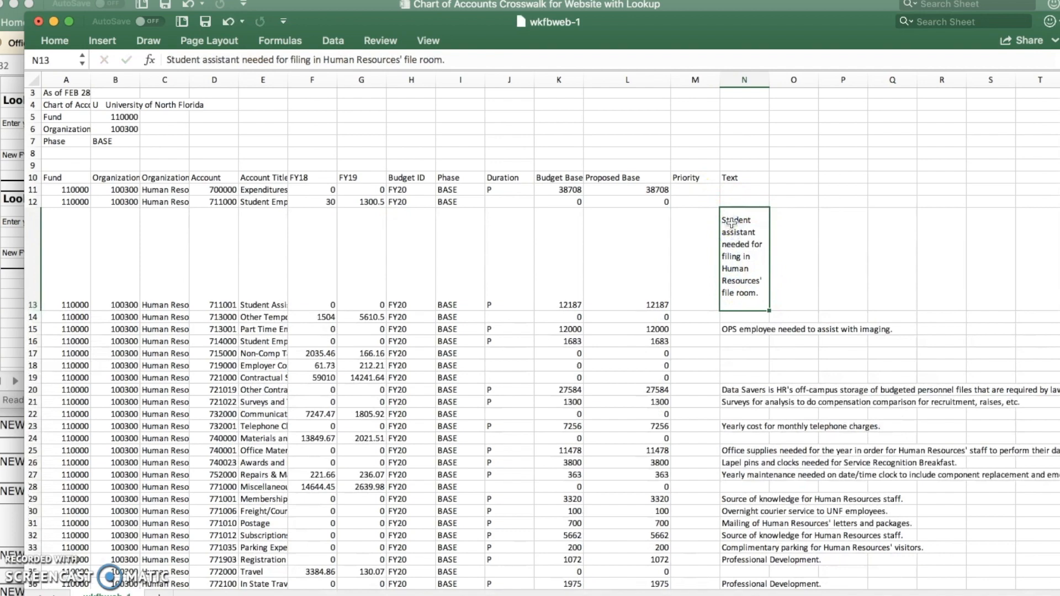
Paste the justification into account 711001's printed budget text in the browser worksheet without the leading quotation mark, and save it
{"action": "left_click", "coordinate": [9, 443]}
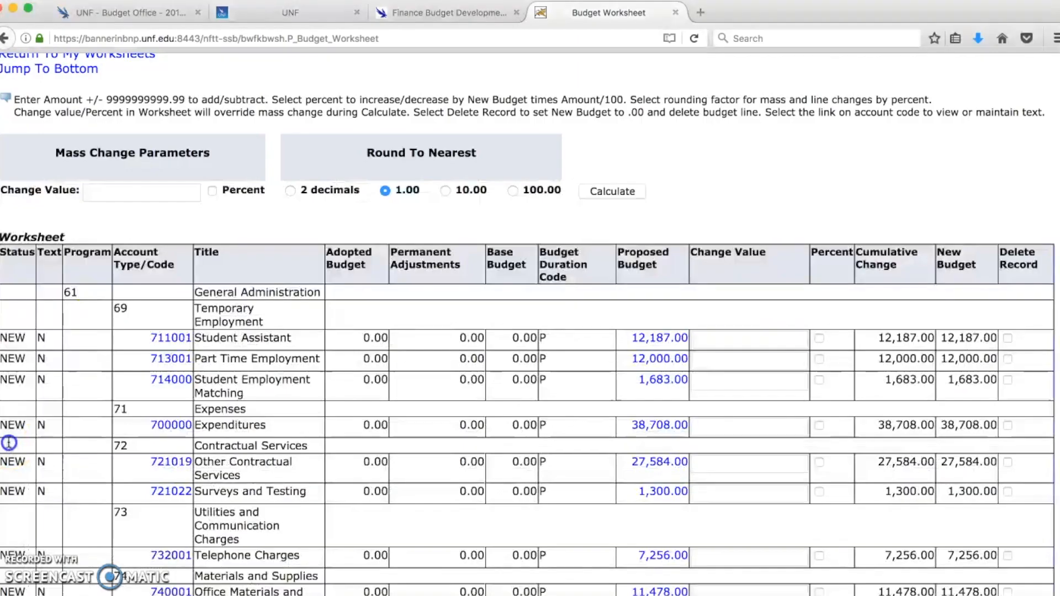
{"action": "left_click", "coordinate": [163, 338]}
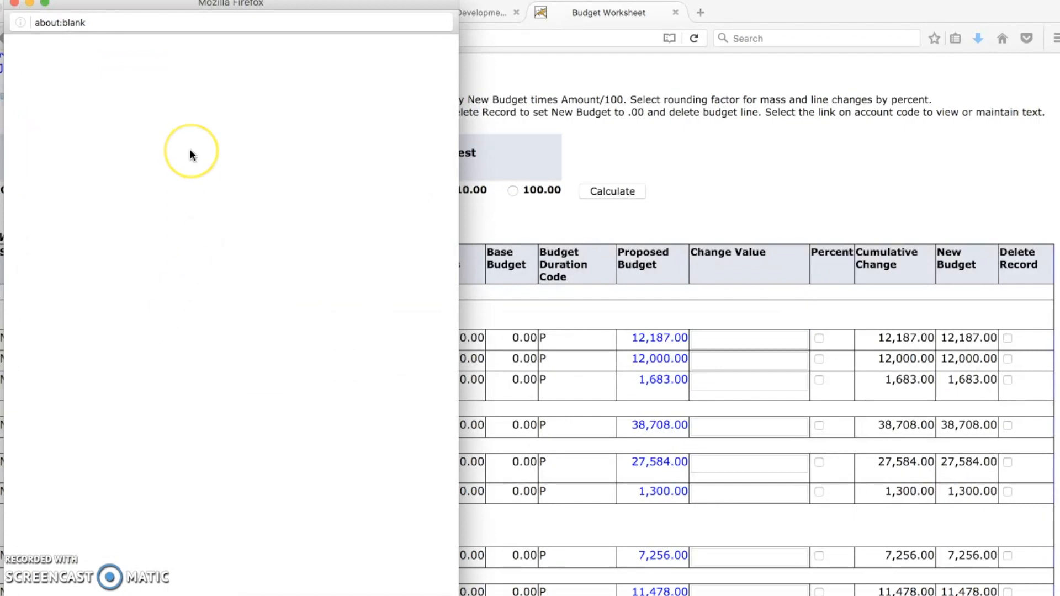
{"action": "left_click", "coordinate": [156, 169]}
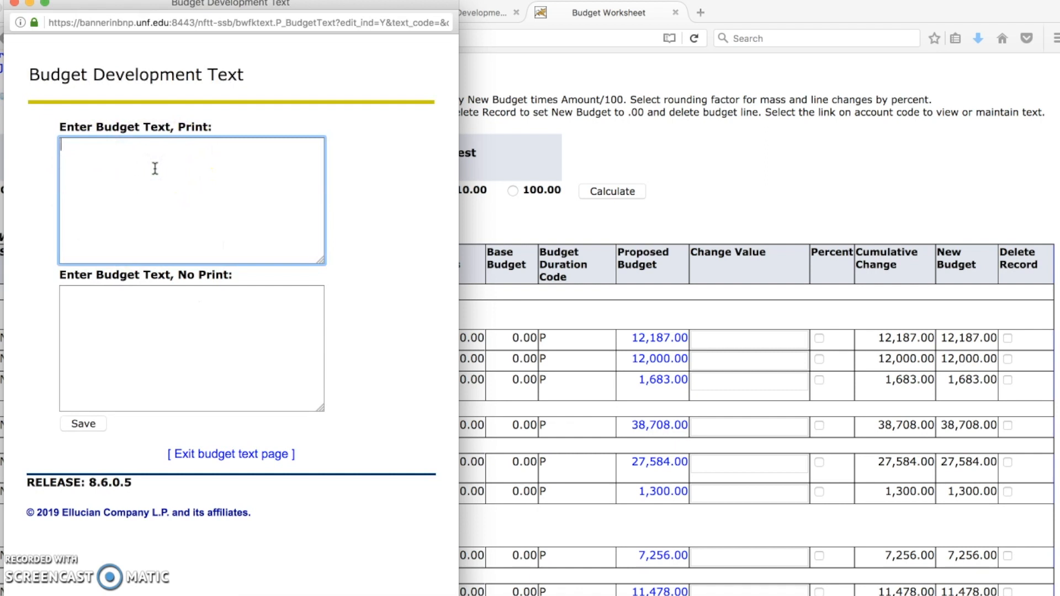
{"action": "key", "text": "super+v"}
{"action": "left_click", "coordinate": [65, 145]}
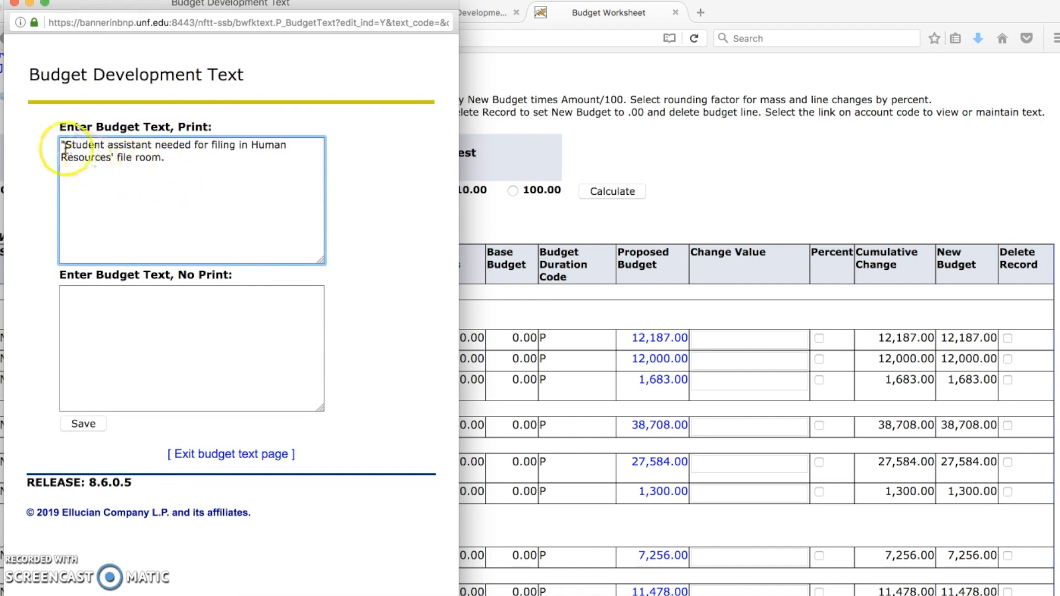
{"action": "key", "text": "BackSpace"}
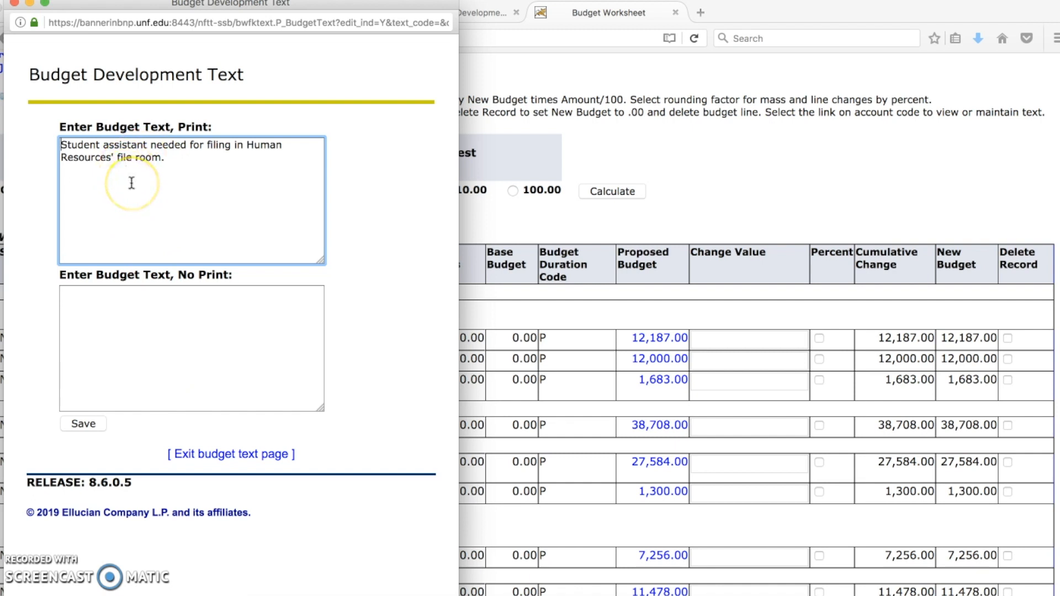
{"action": "left_click", "coordinate": [83, 424]}
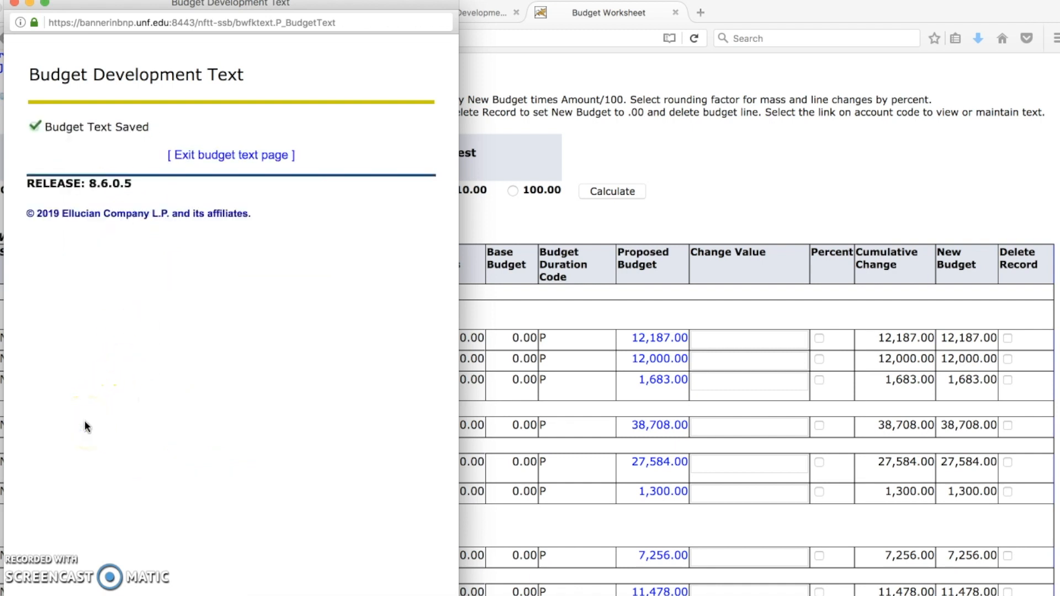
{"action": "left_click", "coordinate": [191, 158]}
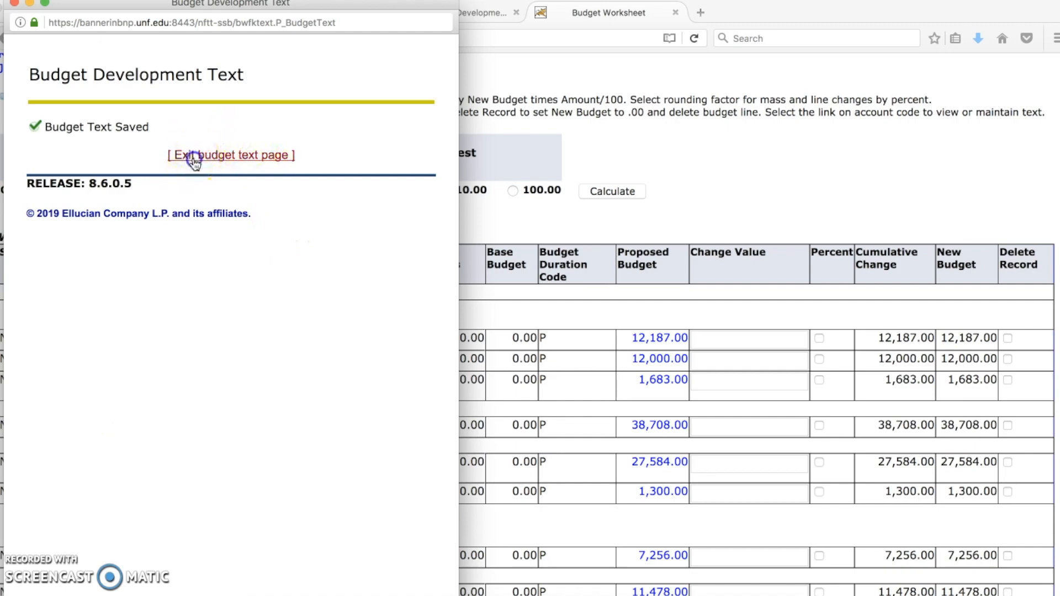
Review the remaining worksheet accounts and summary totals alongside the account lines and justifications in the Excel workbook
{"action": "scroll", "coordinate": [258, 385], "scroll_direction": "down", "scroll_amount": 3}
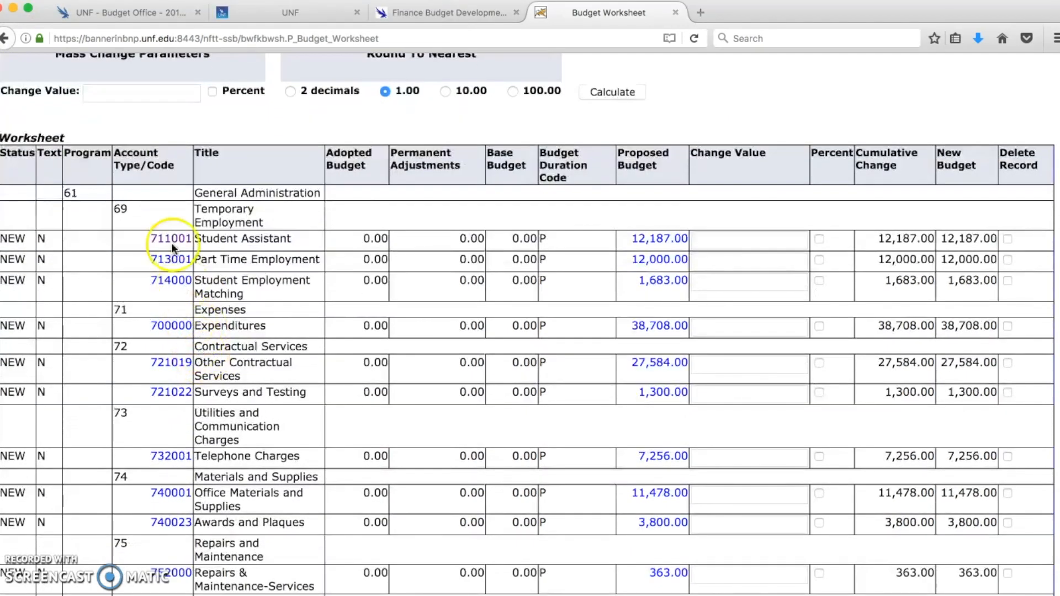
{"action": "scroll", "coordinate": [167, 512], "scroll_direction": "down", "scroll_amount": 10}
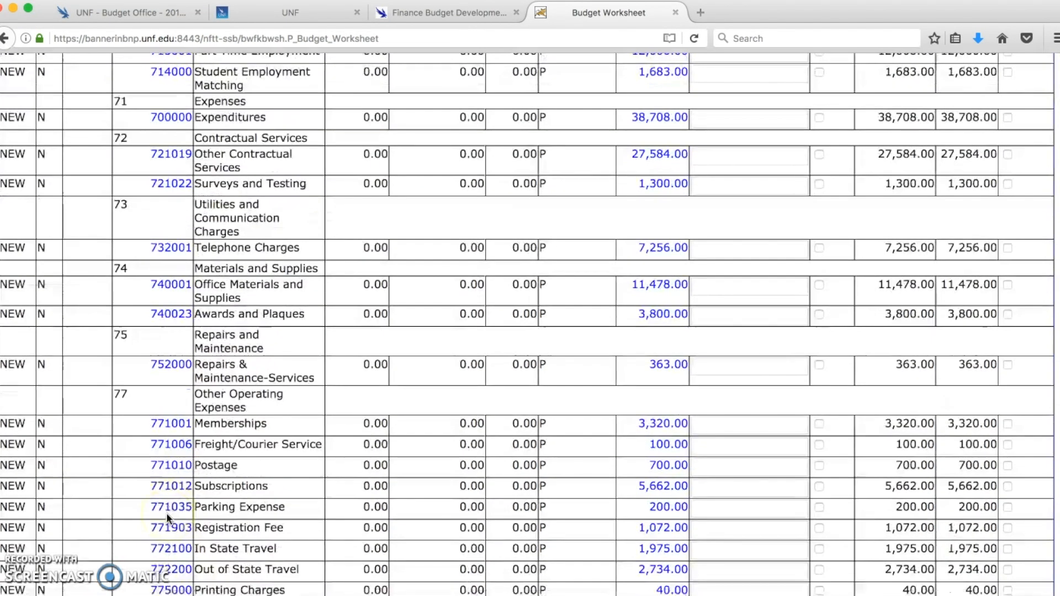
{"action": "scroll", "coordinate": [167, 512], "scroll_direction": "down", "scroll_amount": 3}
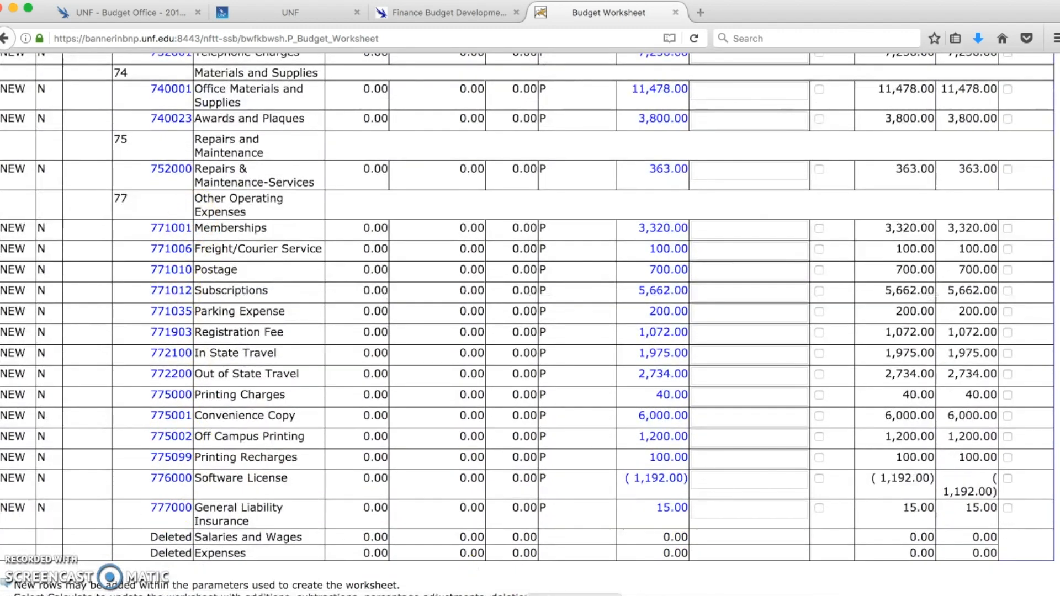
{"action": "left_click", "coordinate": [575, 595]}
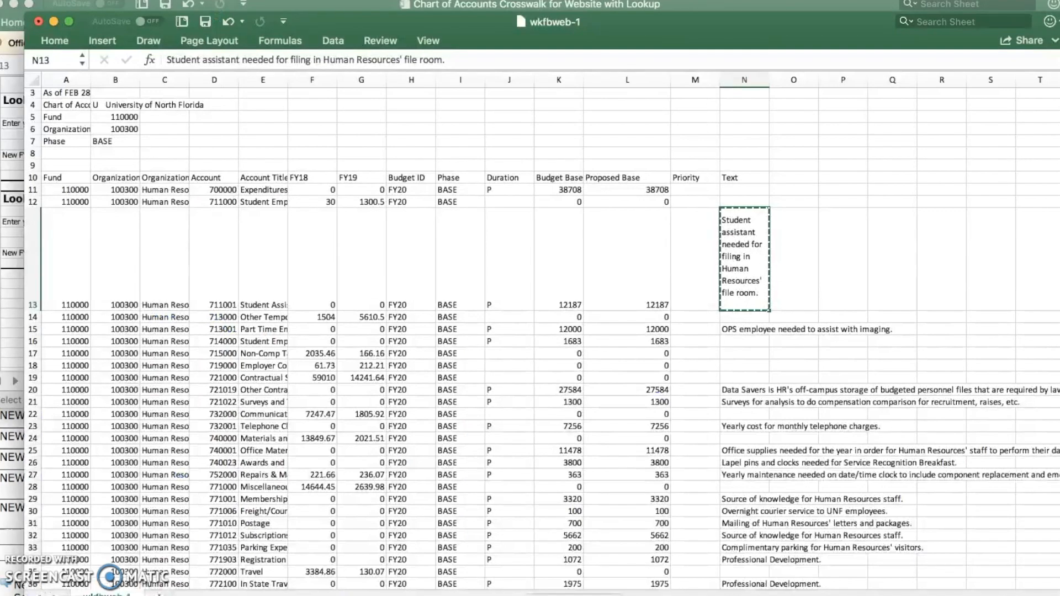
{"action": "scroll", "coordinate": [703, 426], "scroll_direction": "down", "scroll_amount": 4}
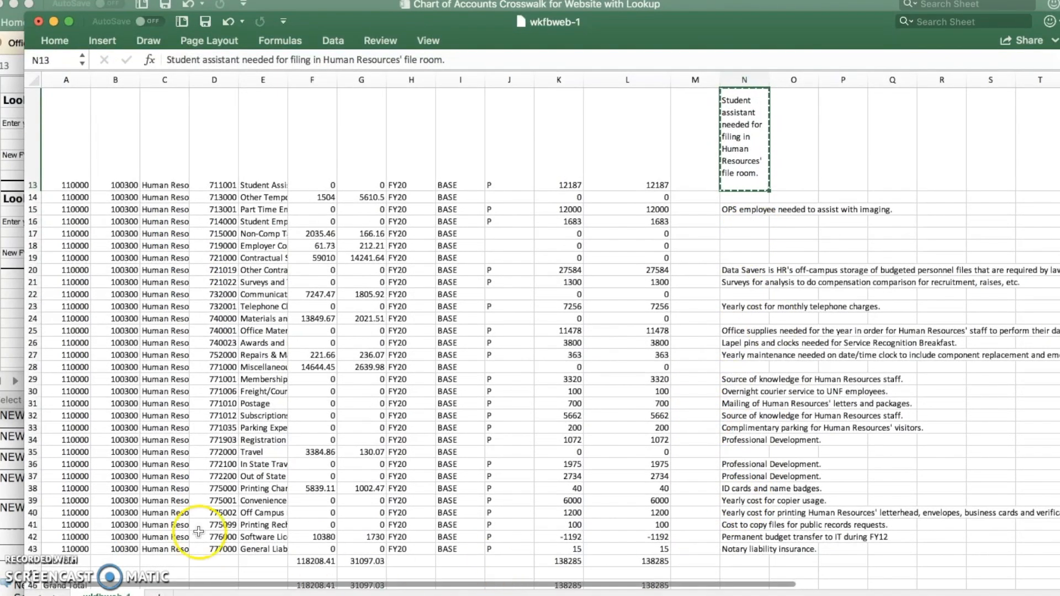
{"action": "left_click", "coordinate": [12, 524]}
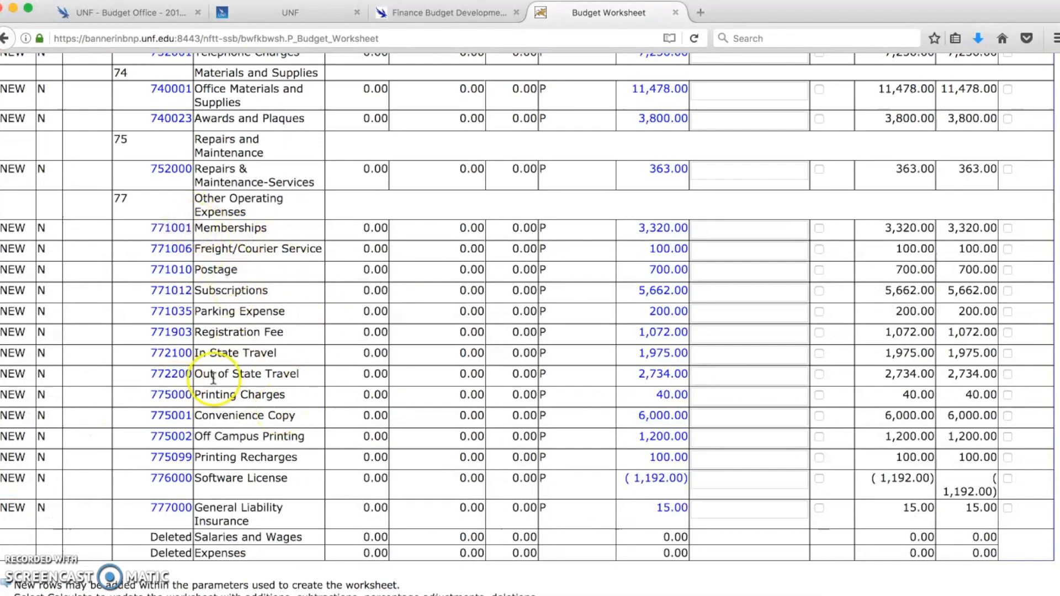
{"action": "scroll", "coordinate": [239, 320], "scroll_direction": "down", "scroll_amount": 5}
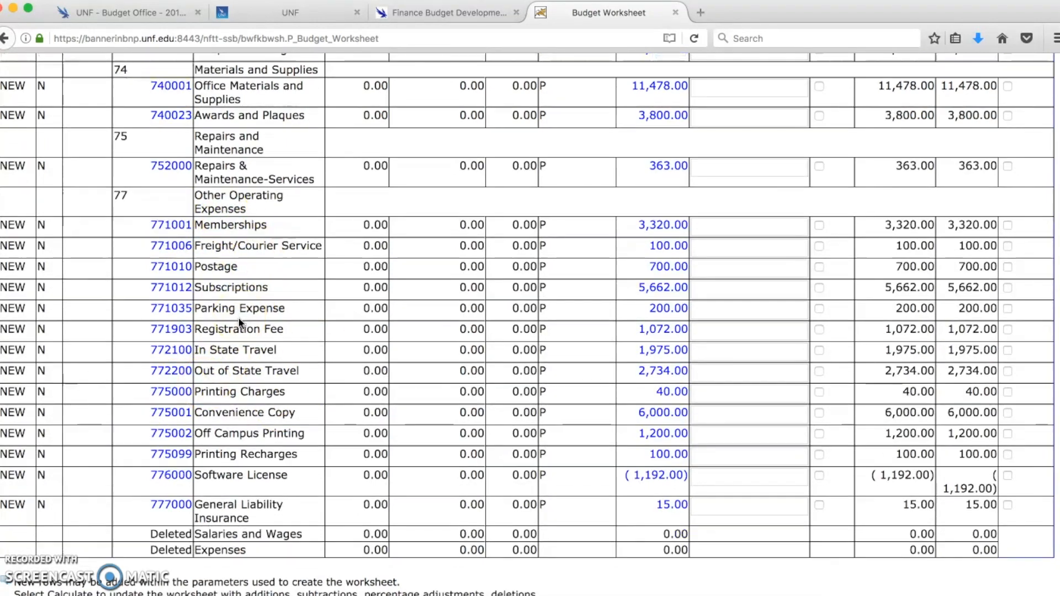
{"action": "scroll", "coordinate": [238, 323], "scroll_direction": "down", "scroll_amount": 5}
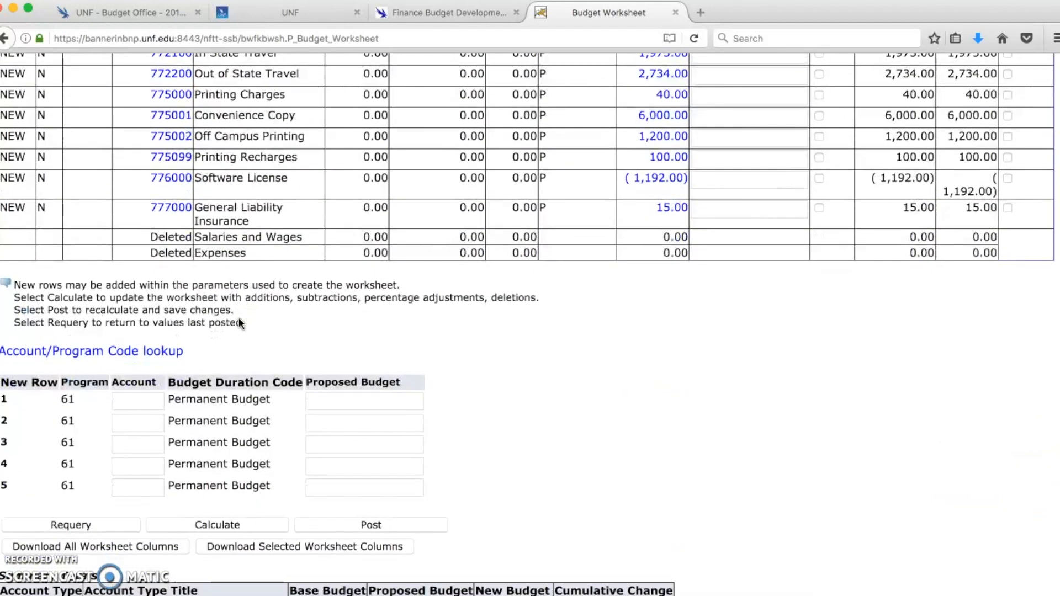
{"action": "scroll", "coordinate": [239, 323], "scroll_direction": "down", "scroll_amount": 2}
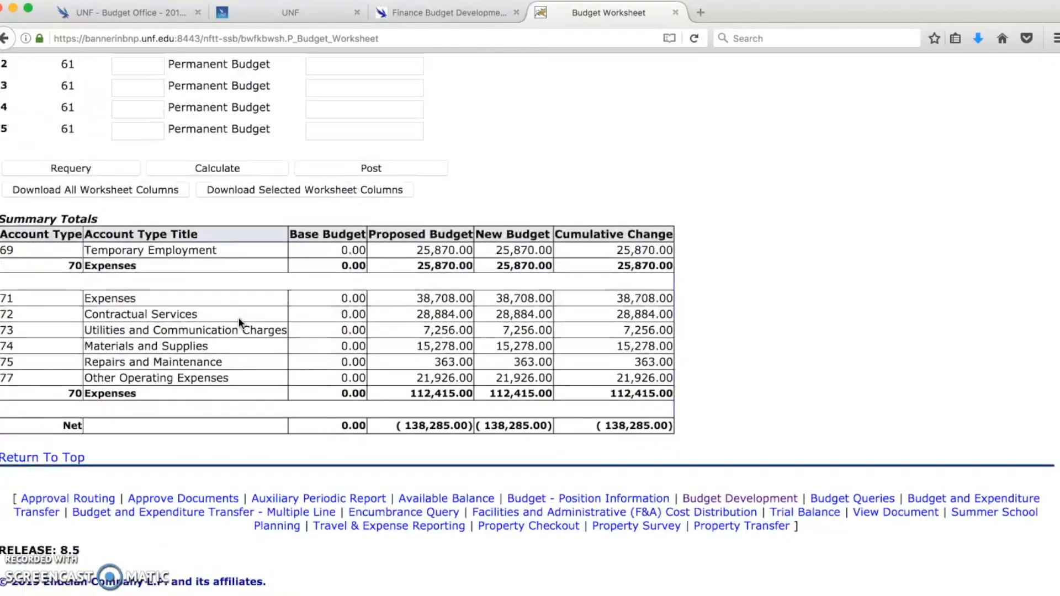
Open the Budget Development Report and fill in its fund and organization codes by looking up index 200300
{"action": "left_click", "coordinate": [740, 500]}
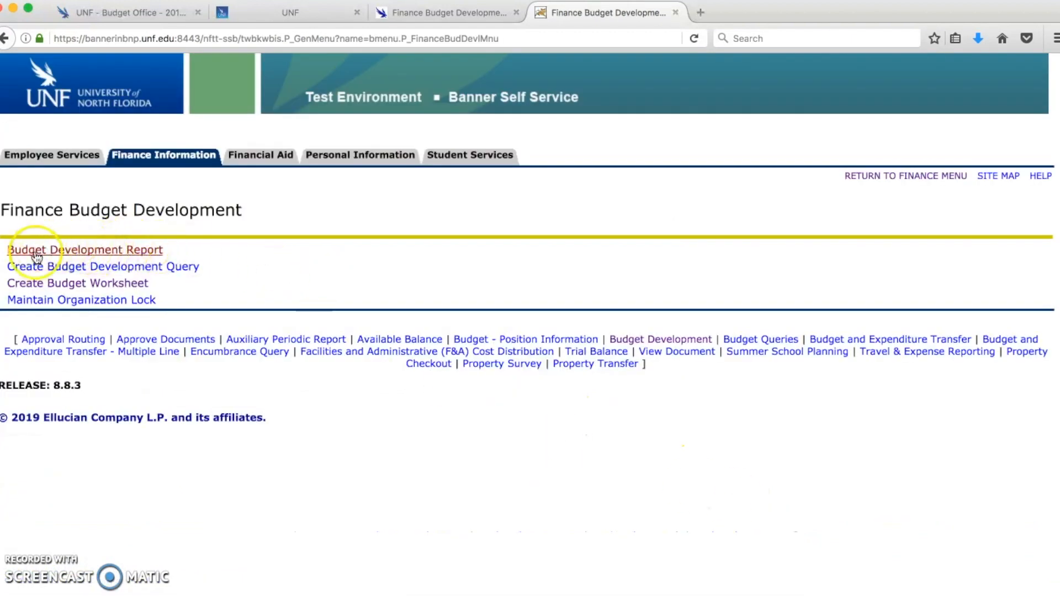
{"action": "left_click", "coordinate": [127, 252]}
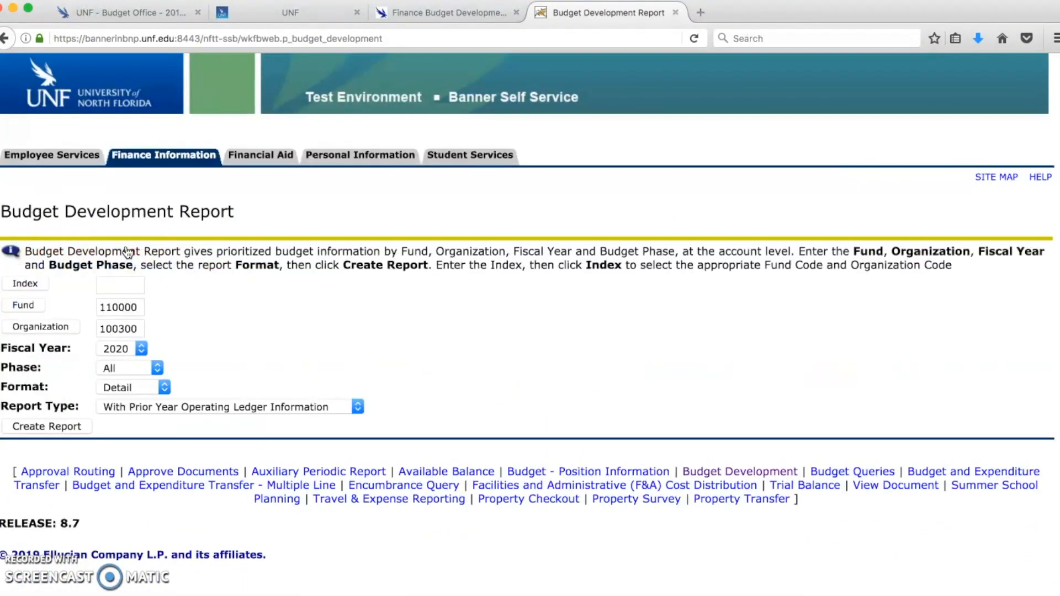
{"action": "left_click", "coordinate": [132, 288]}
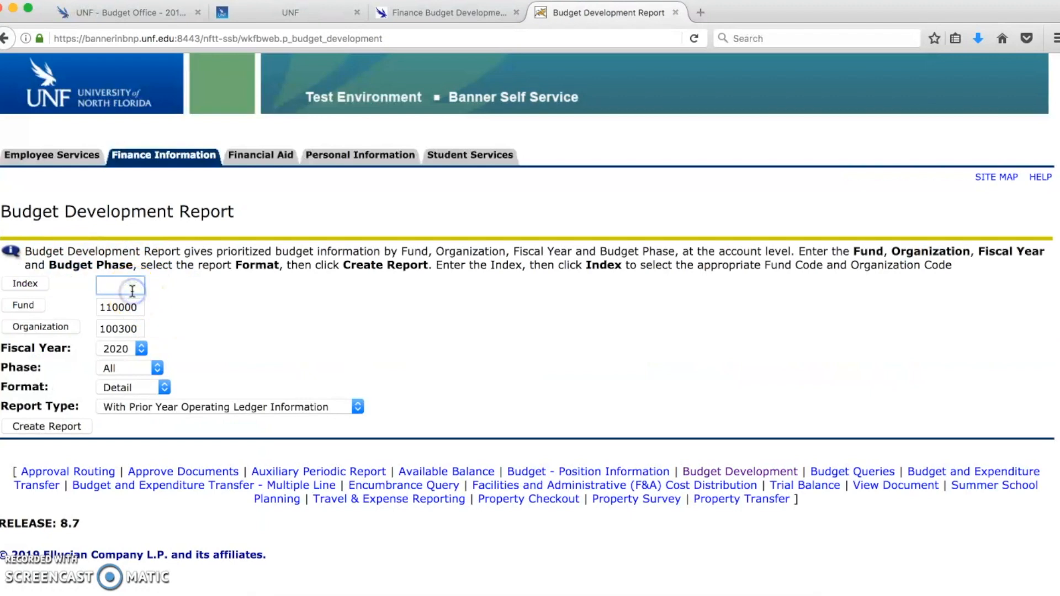
{"action": "type", "text": "200300"}
{"action": "left_click", "coordinate": [118, 293]}
{"action": "left_click", "coordinate": [98, 286]}
{"action": "left_click", "coordinate": [39, 285]}
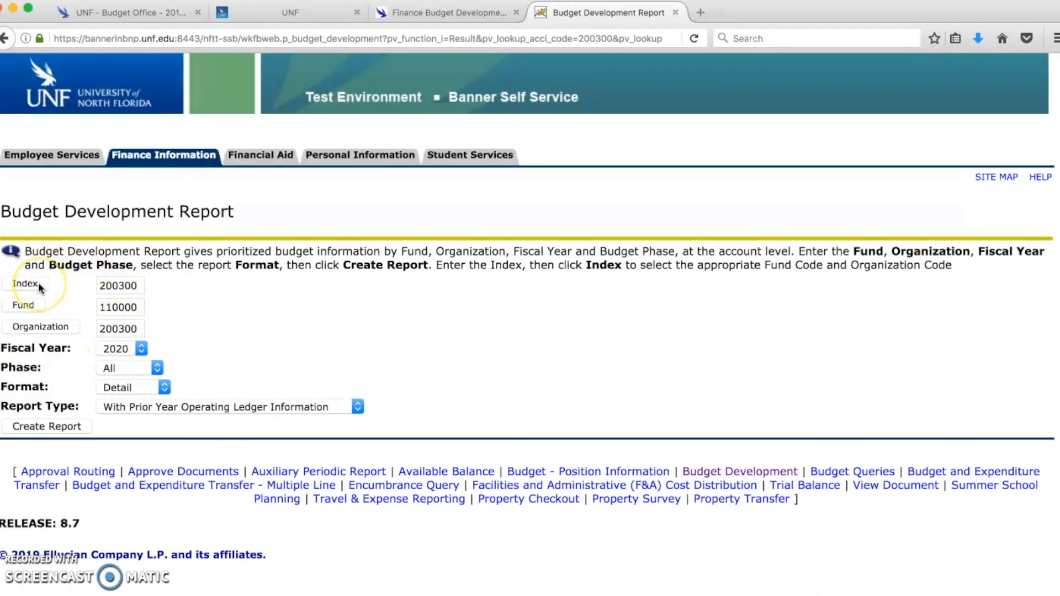
Set the report's budget phase to BASE and create the Budget Development Report for fiscal year 2020
{"action": "left_click", "coordinate": [116, 367]}
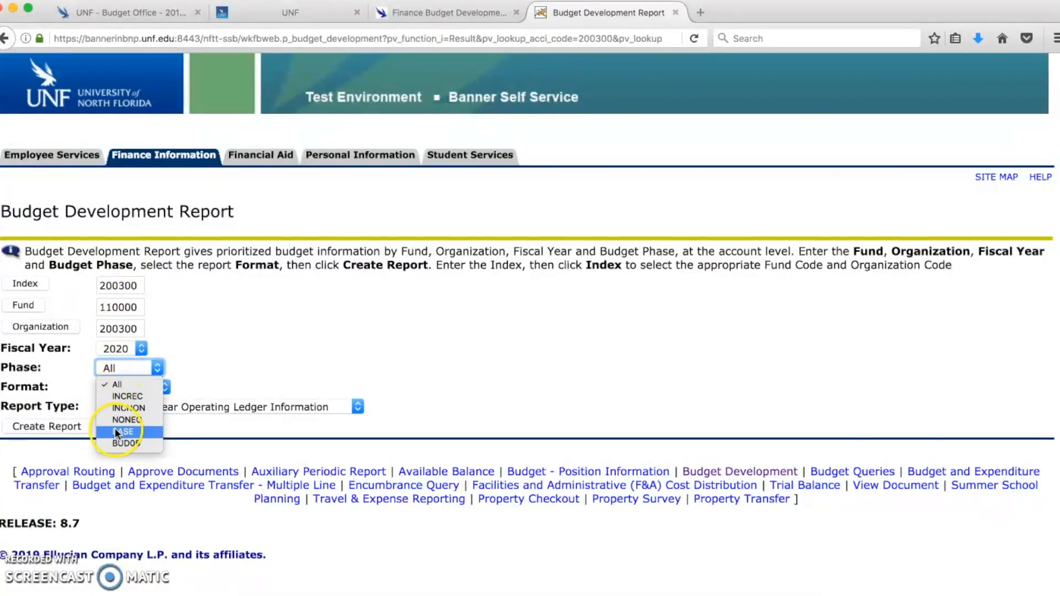
{"action": "left_click", "coordinate": [130, 430]}
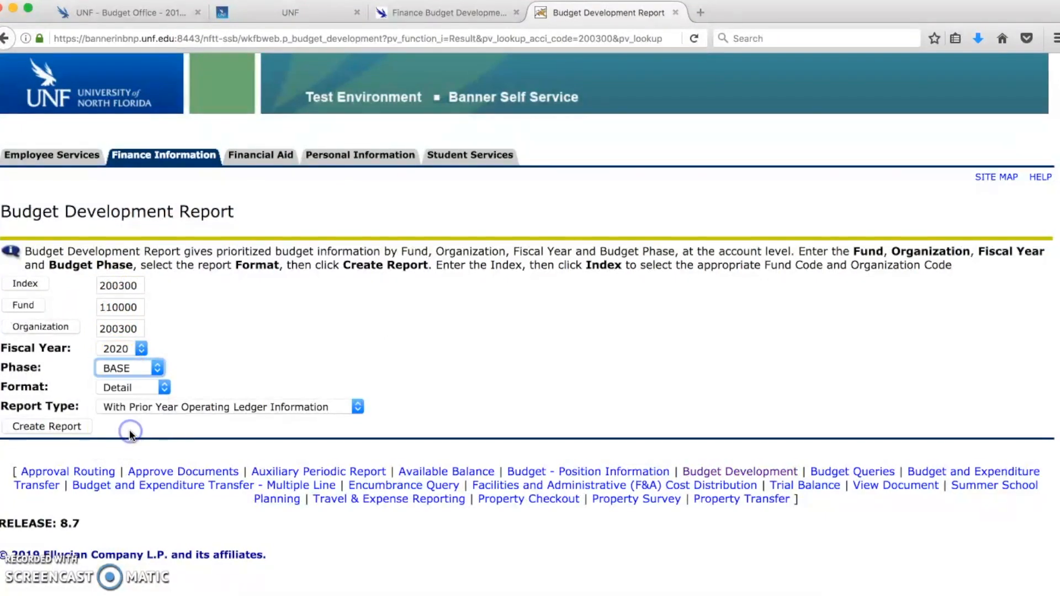
{"action": "left_click", "coordinate": [127, 369]}
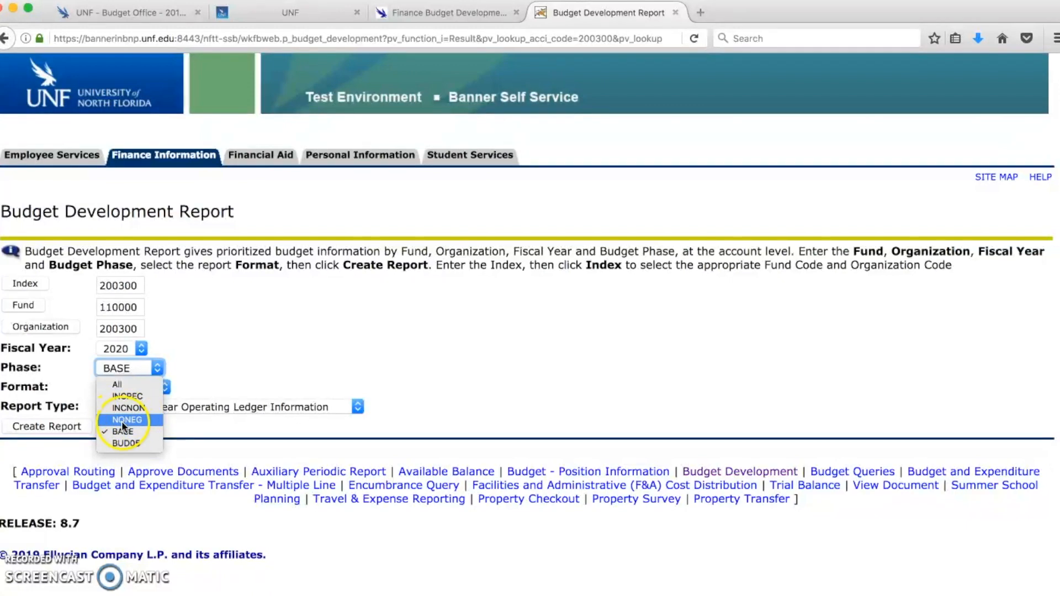
{"action": "left_click", "coordinate": [192, 365]}
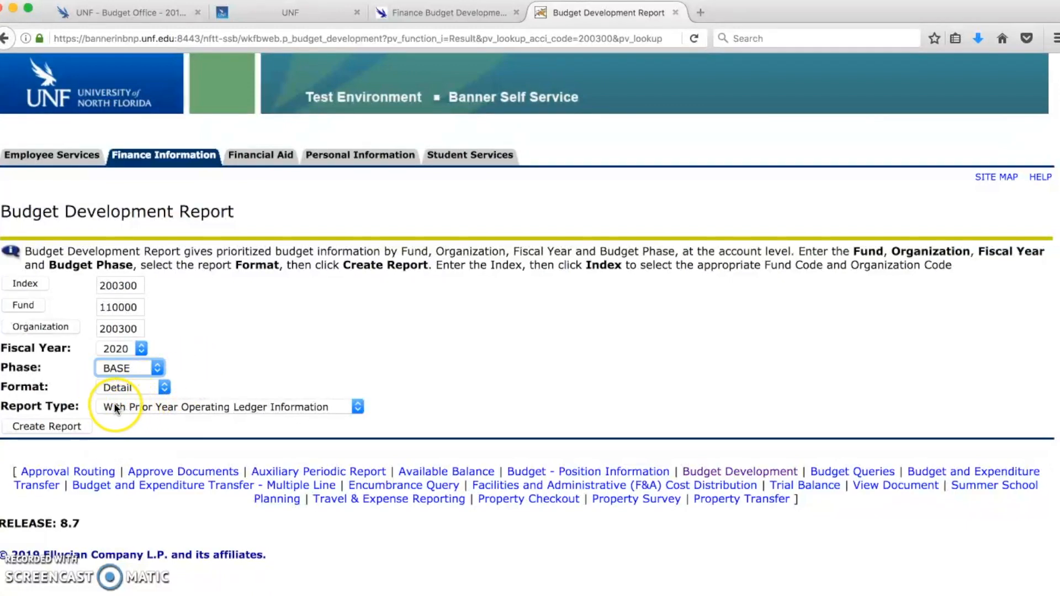
{"action": "left_click", "coordinate": [61, 426]}
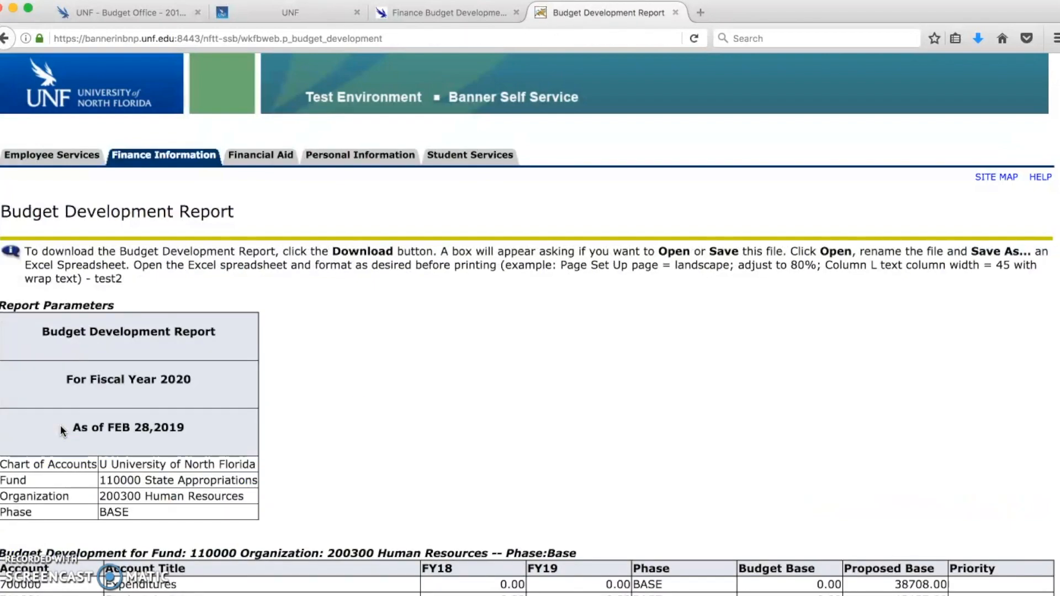
Examine the report's proposed base amounts, its subtotal and grand total, and the justification text under account 711001 Student Assistant
{"action": "scroll", "coordinate": [60, 431], "scroll_direction": "down", "scroll_amount": 6}
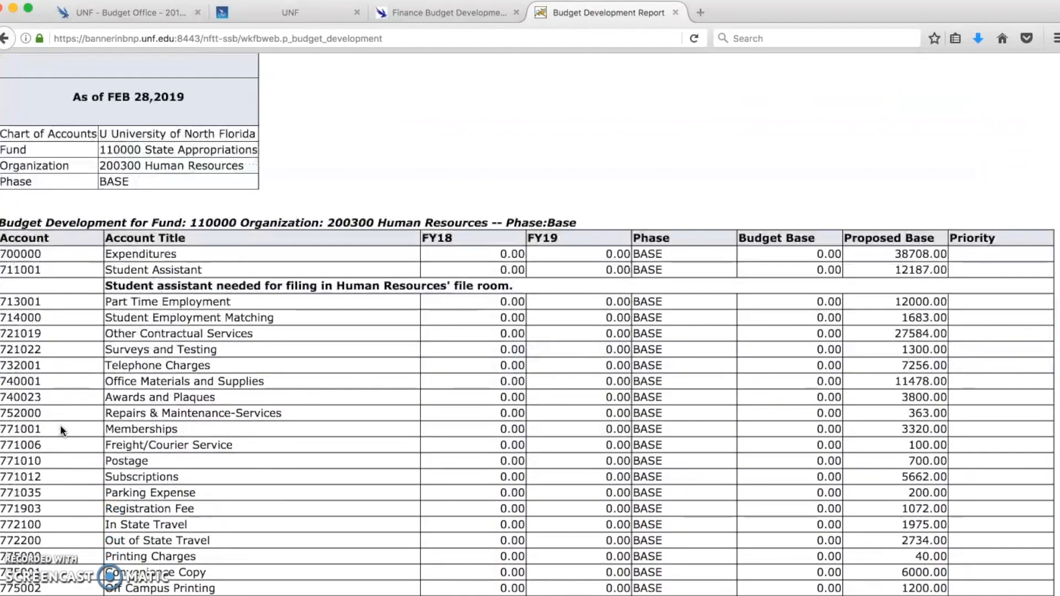
{"action": "scroll", "coordinate": [60, 427], "scroll_direction": "down", "scroll_amount": 2}
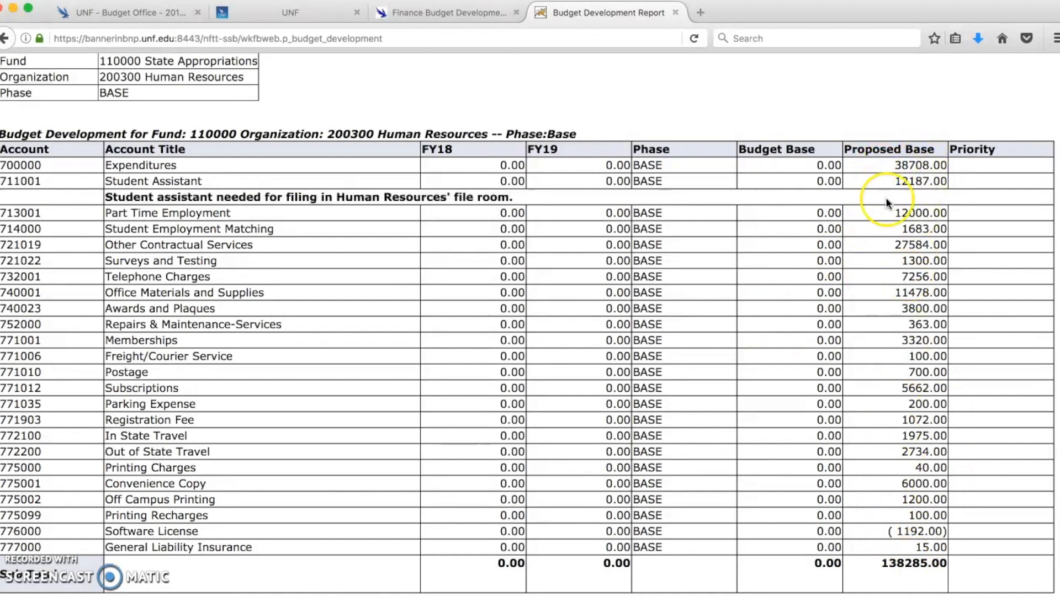
{"action": "left_click", "coordinate": [885, 566]}
{"action": "left_click_drag", "start_coordinate": [884, 565], "coordinate": [916, 565]}
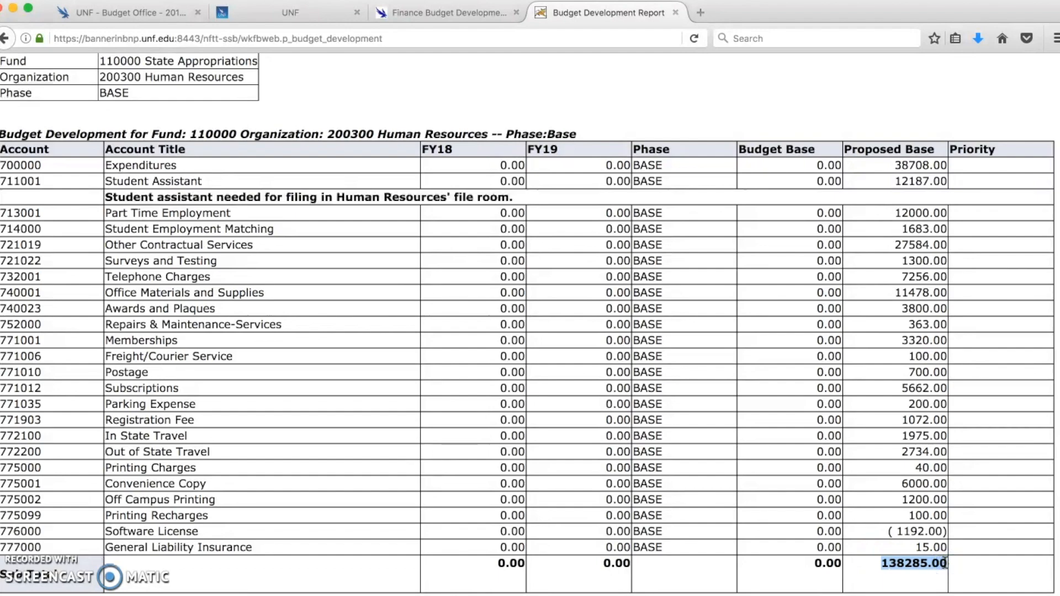
{"action": "scroll", "coordinate": [944, 563], "scroll_direction": "down", "scroll_amount": 3}
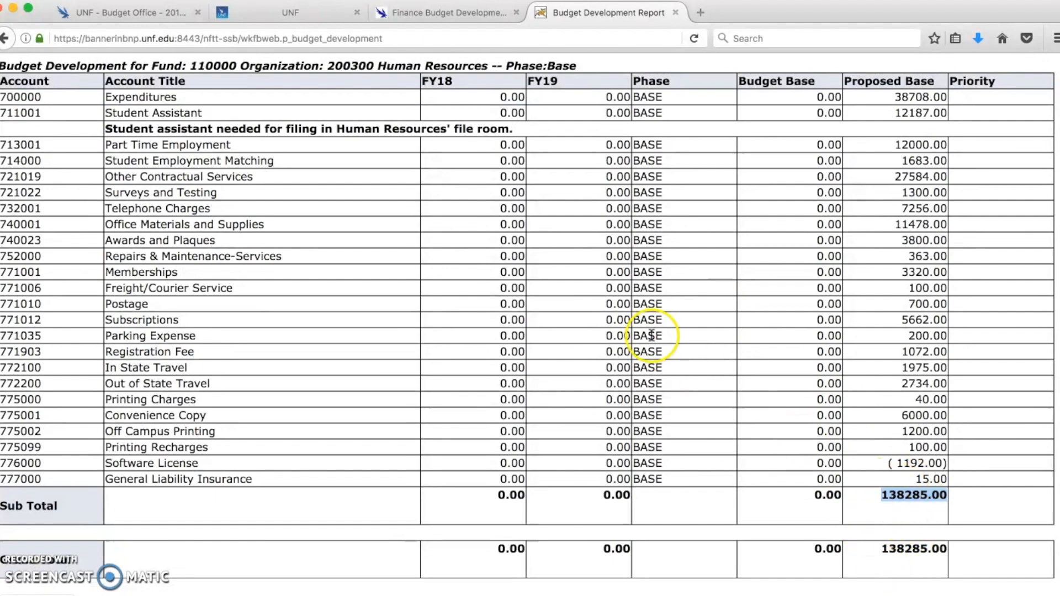
{"action": "scroll", "coordinate": [724, 342], "scroll_direction": "up", "scroll_amount": 1}
{"action": "left_click_drag", "start_coordinate": [105, 156], "coordinate": [253, 157]}
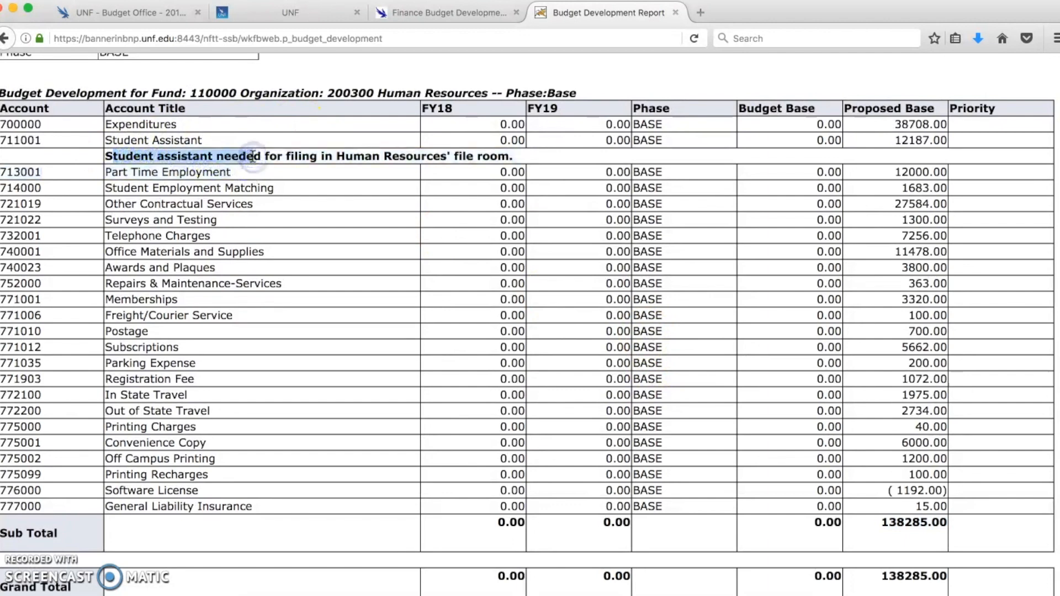
{"action": "left_click_drag", "start_coordinate": [113, 139], "coordinate": [277, 157]}
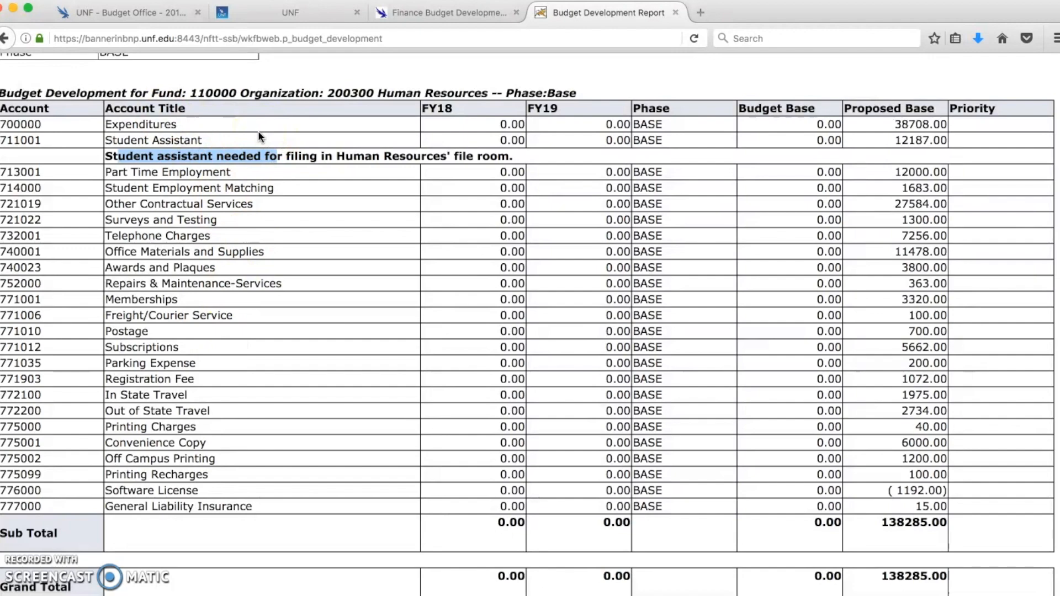
{"action": "scroll", "coordinate": [259, 133], "scroll_direction": "down", "scroll_amount": 5}
{"action": "left_click", "coordinate": [683, 364]}
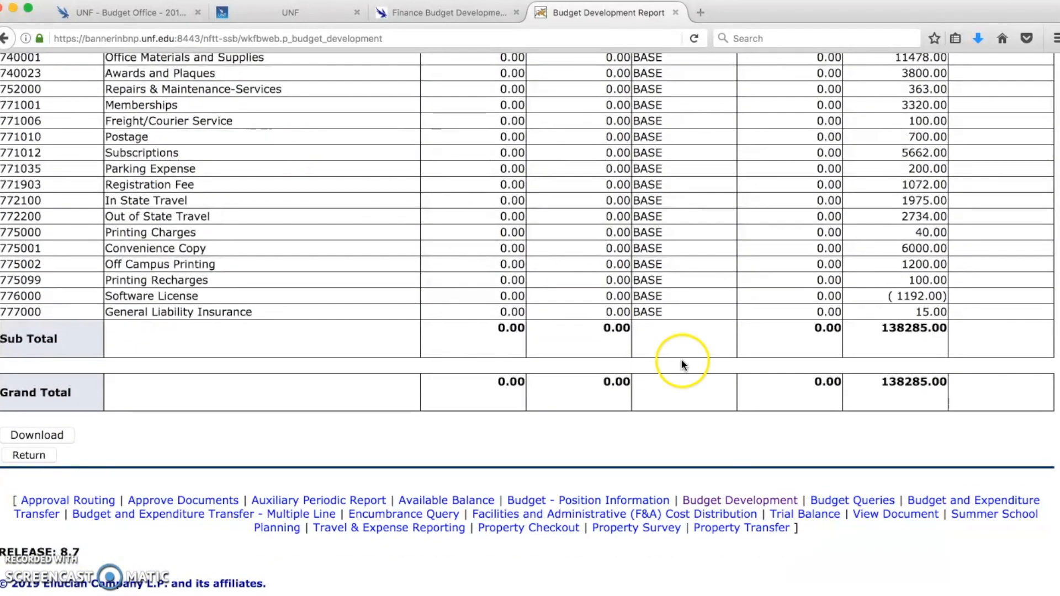